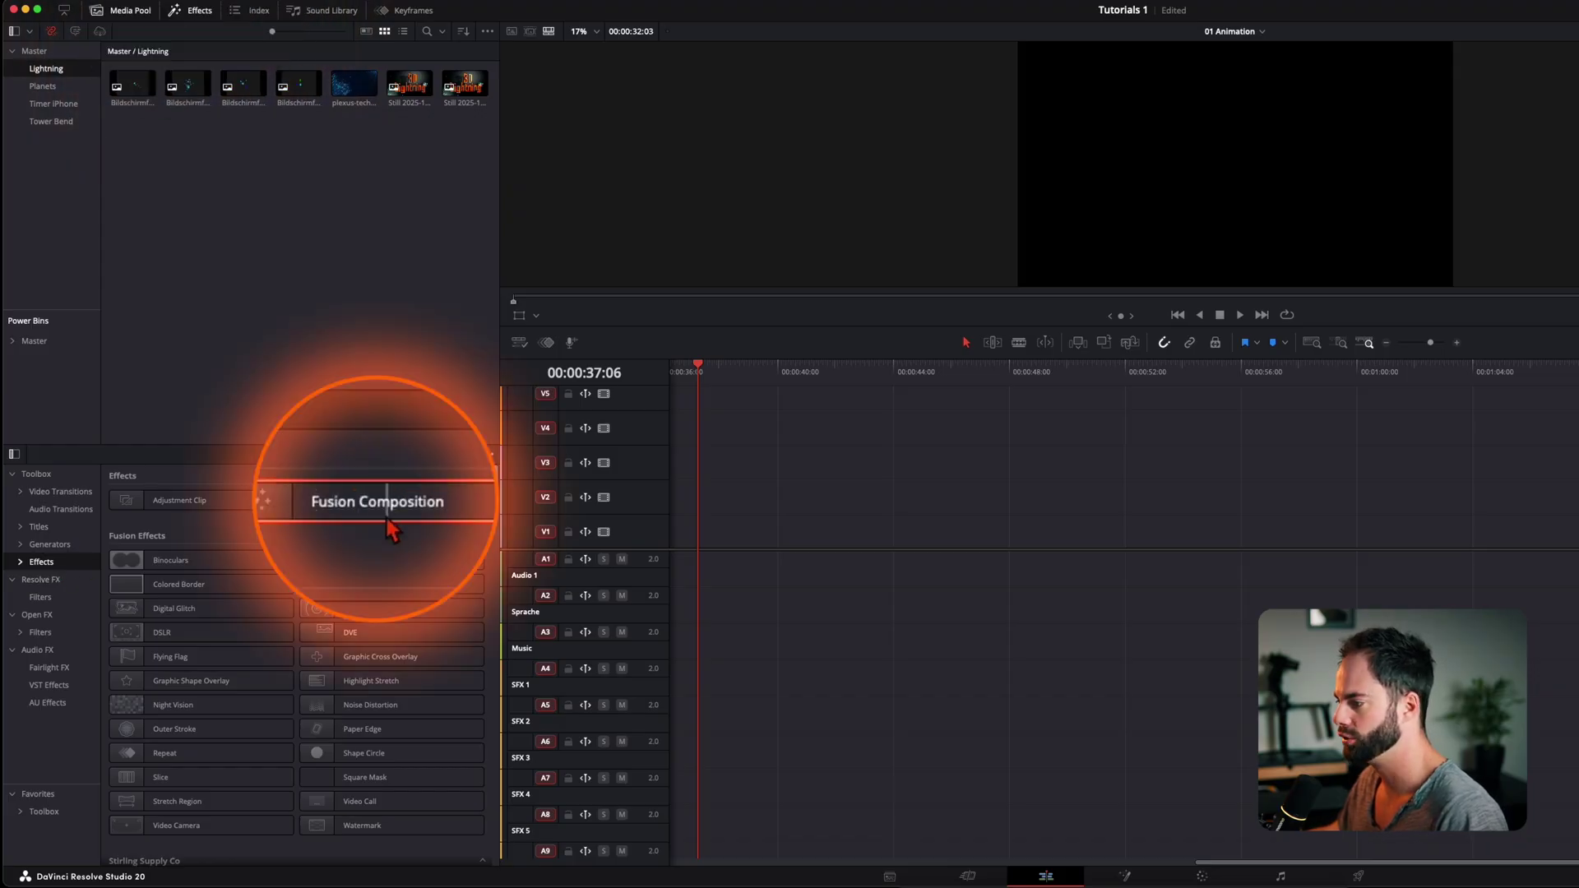
Drop a Fusion Composition clip onto track V1 at the playhead and select it
{"action": "left_click_drag", "start_coordinate": [385, 501], "coordinate": [817, 537]}
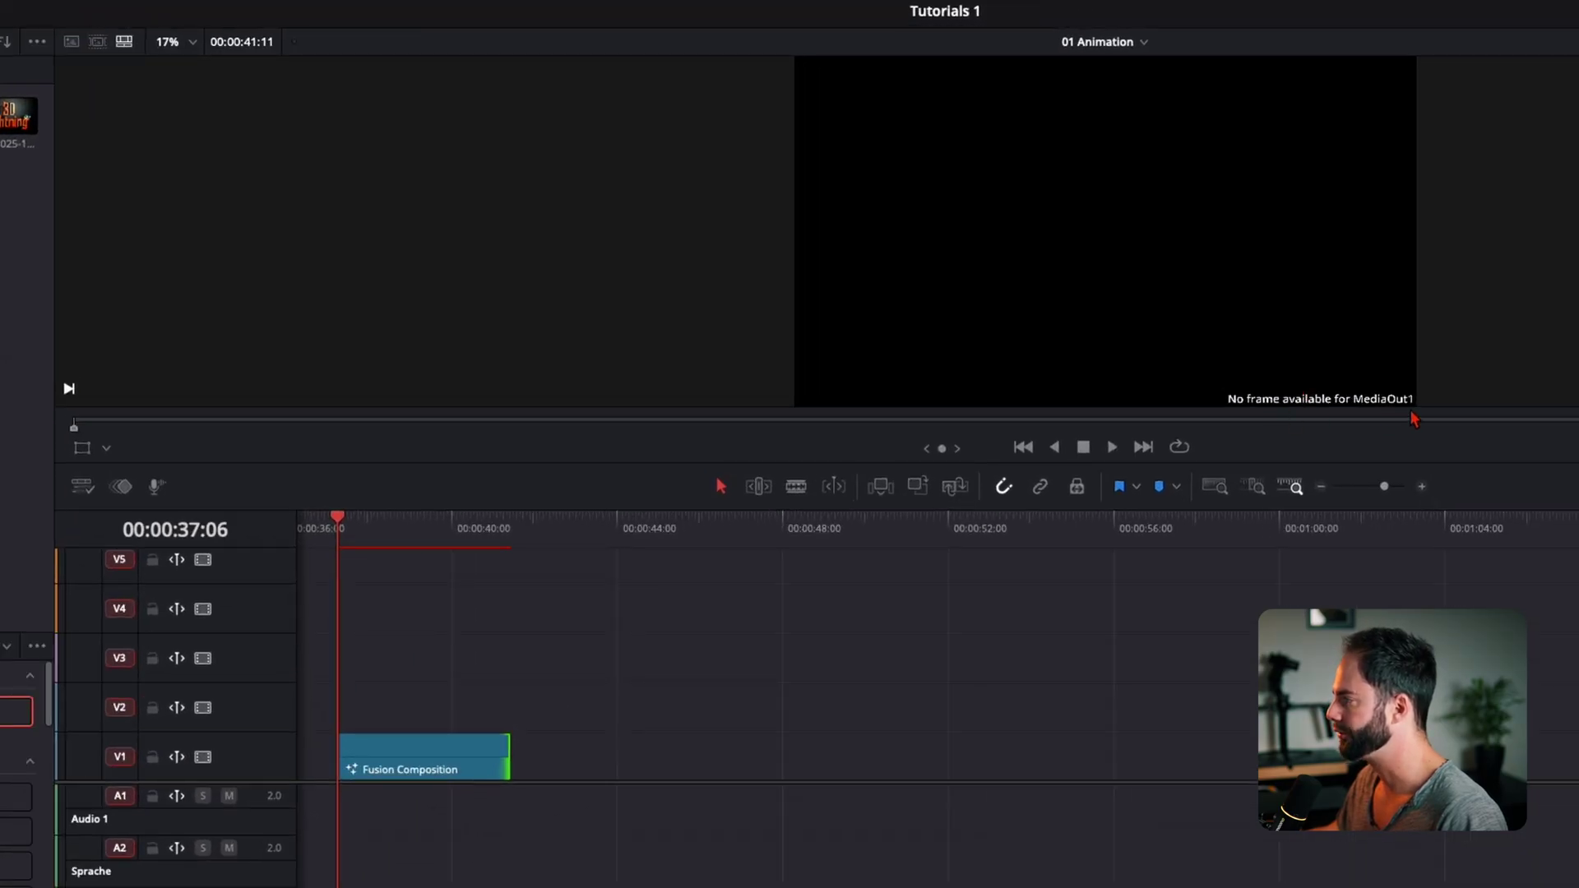
{"action": "left_click", "coordinate": [444, 760]}
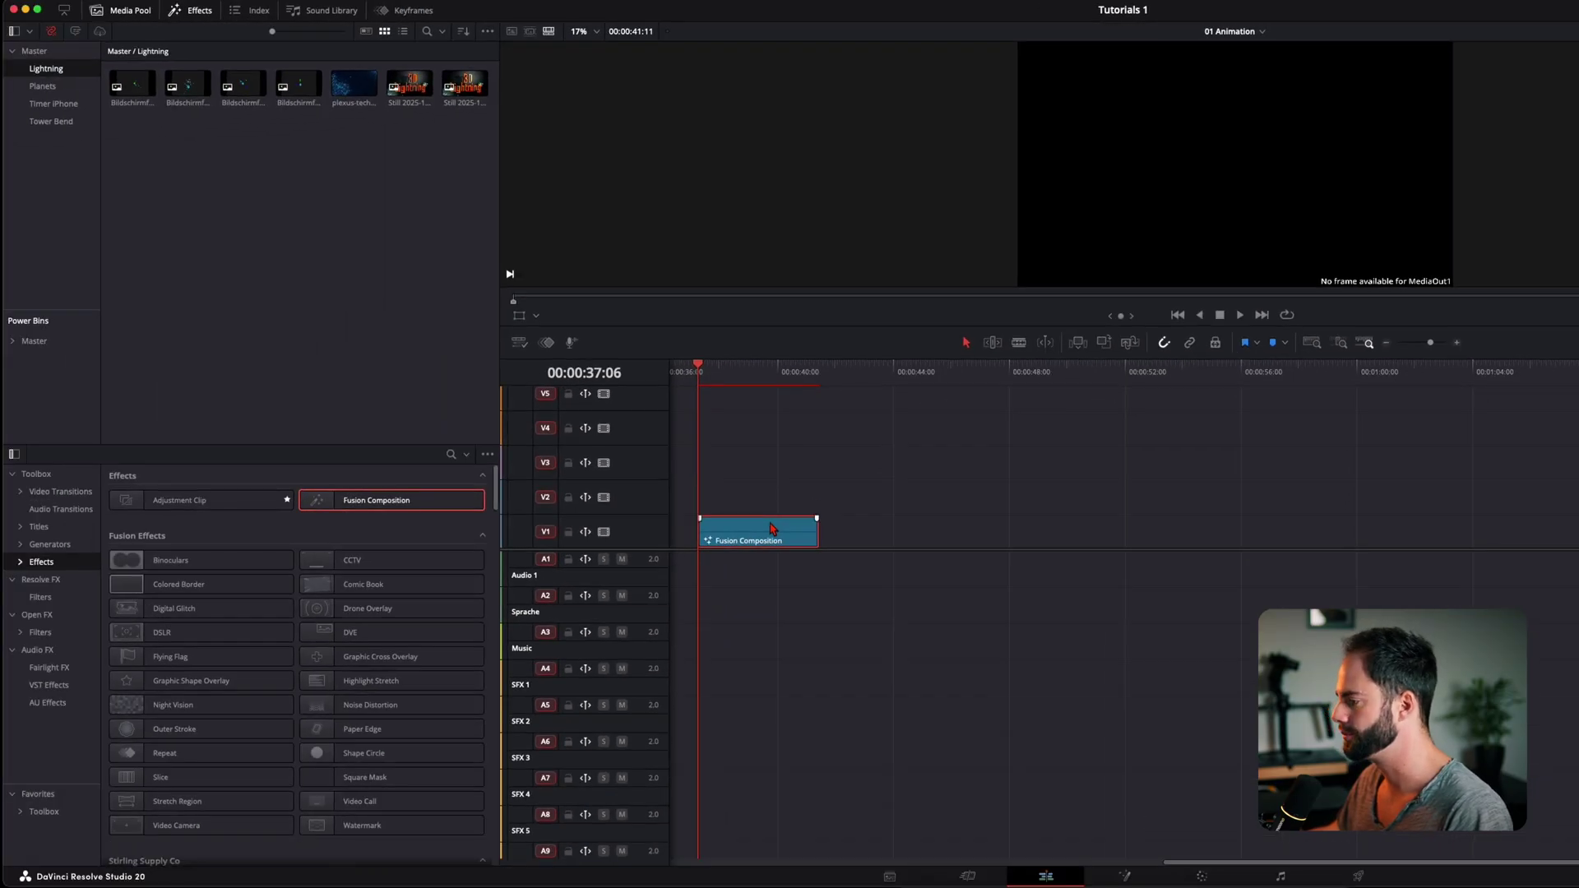
Open the clip on the Fusion page and add a Background node feeding MediaOut1
{"action": "key", "text": "shift+5"}
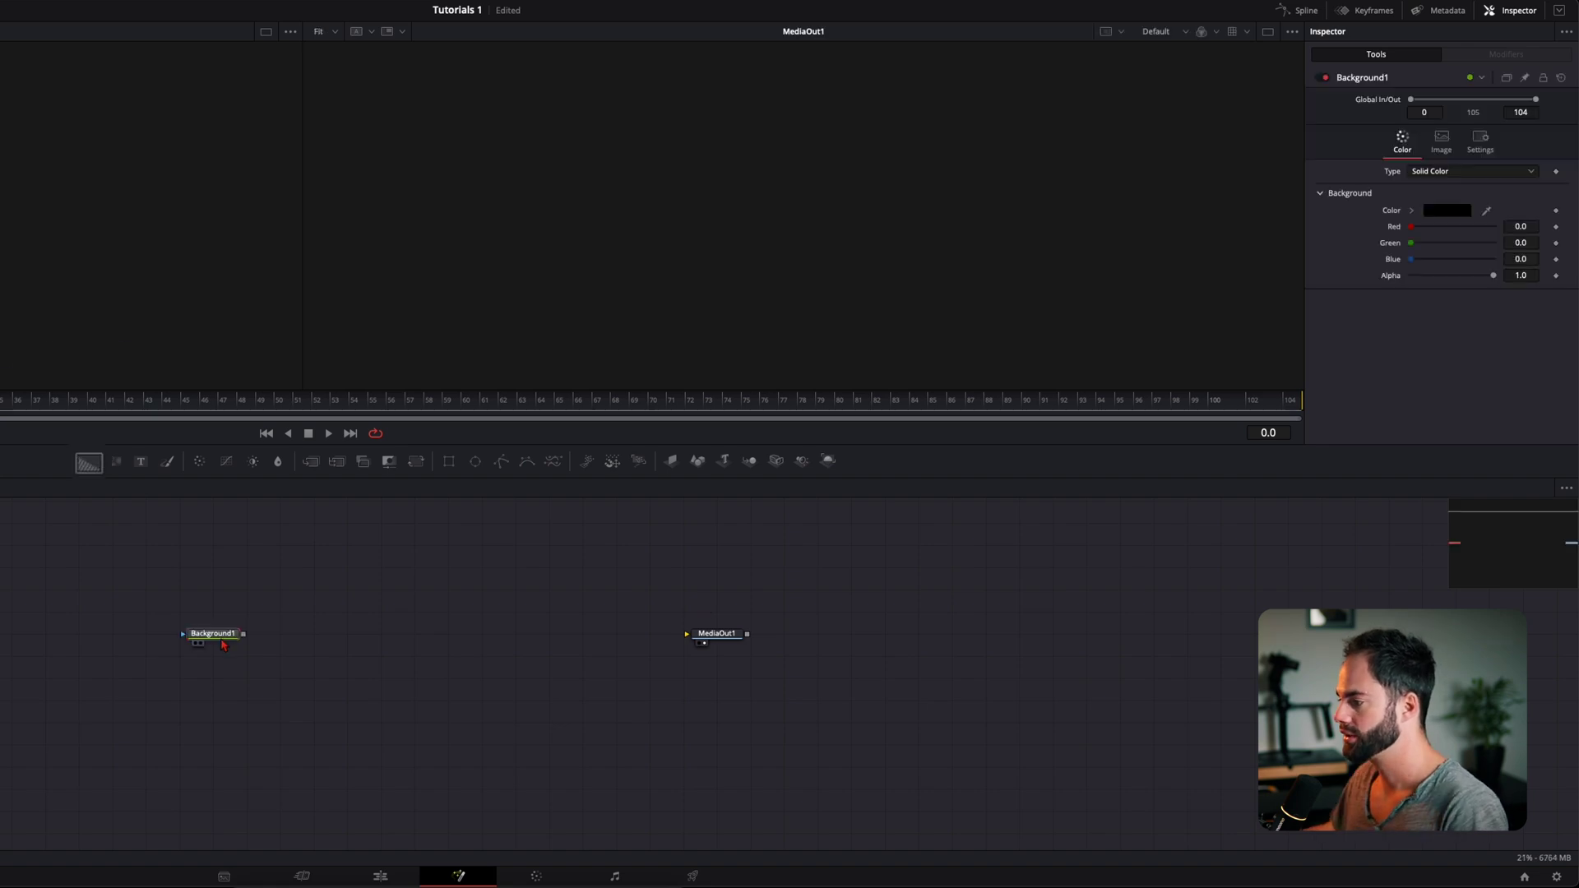
{"action": "left_click_drag", "start_coordinate": [89, 477], "coordinate": [732, 630]}
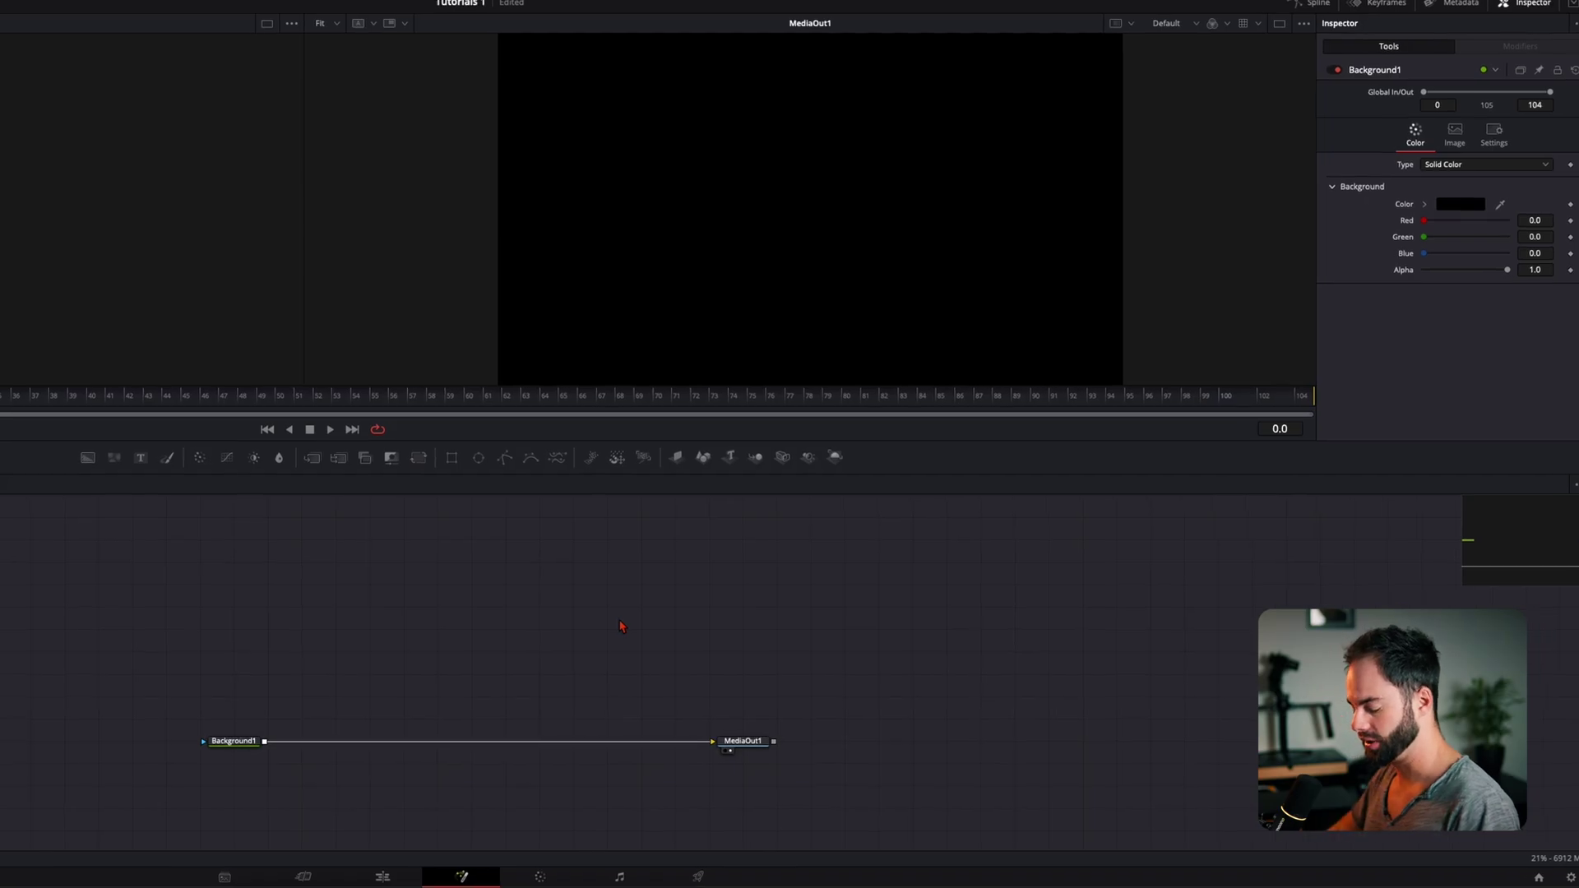
Add a Text 3D node via tool search and place it above Background1
{"action": "key", "text": "shift+space"}
{"action": "type", "text": "colortext 3"}
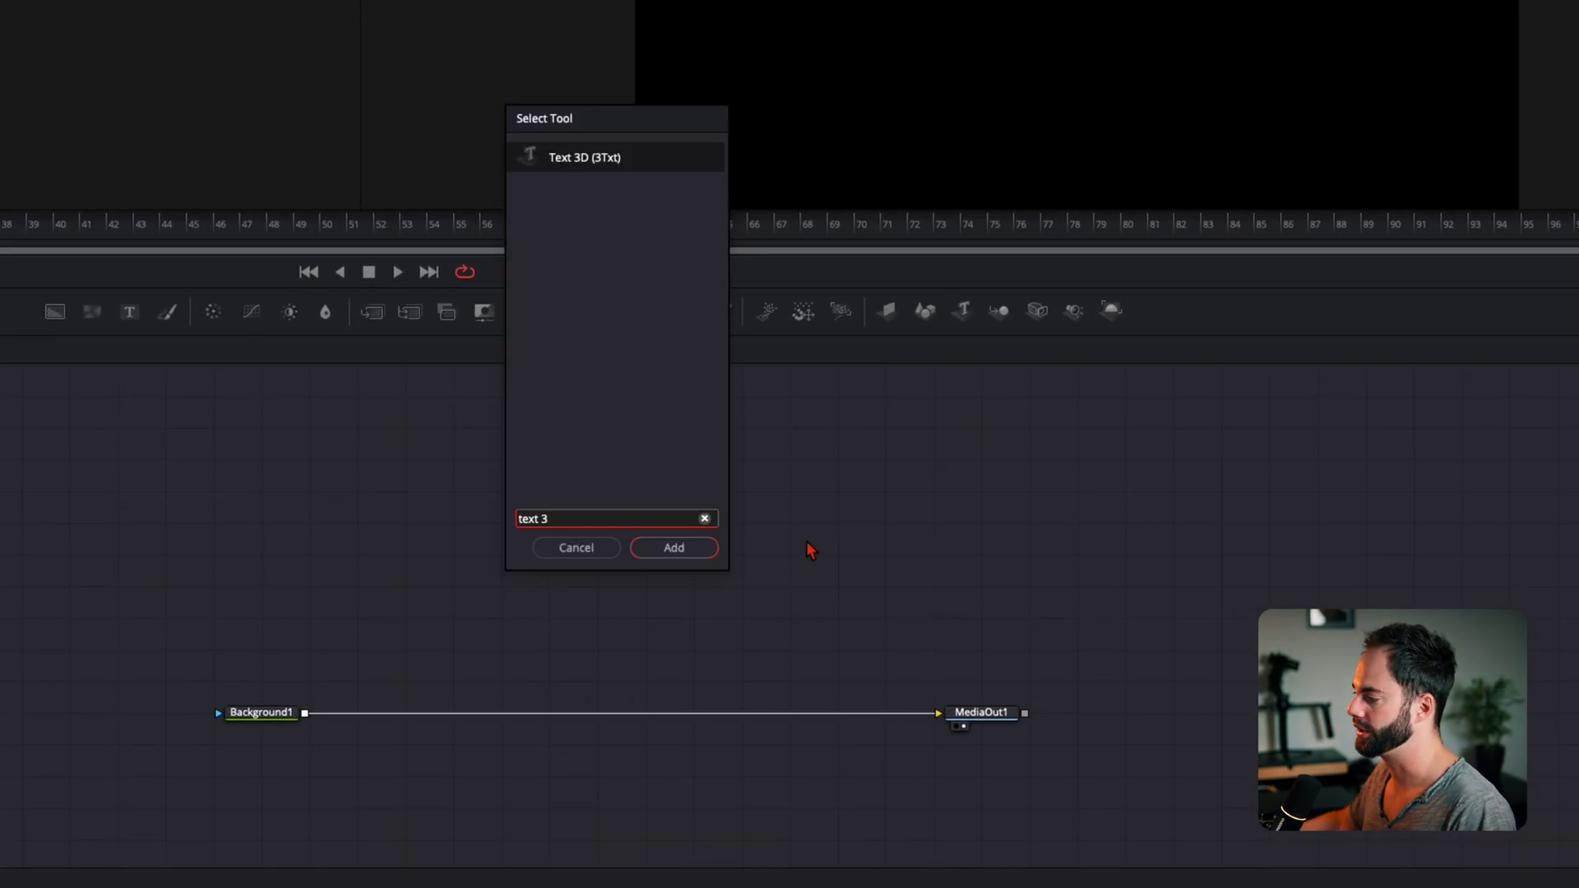
{"action": "key", "text": "Return"}
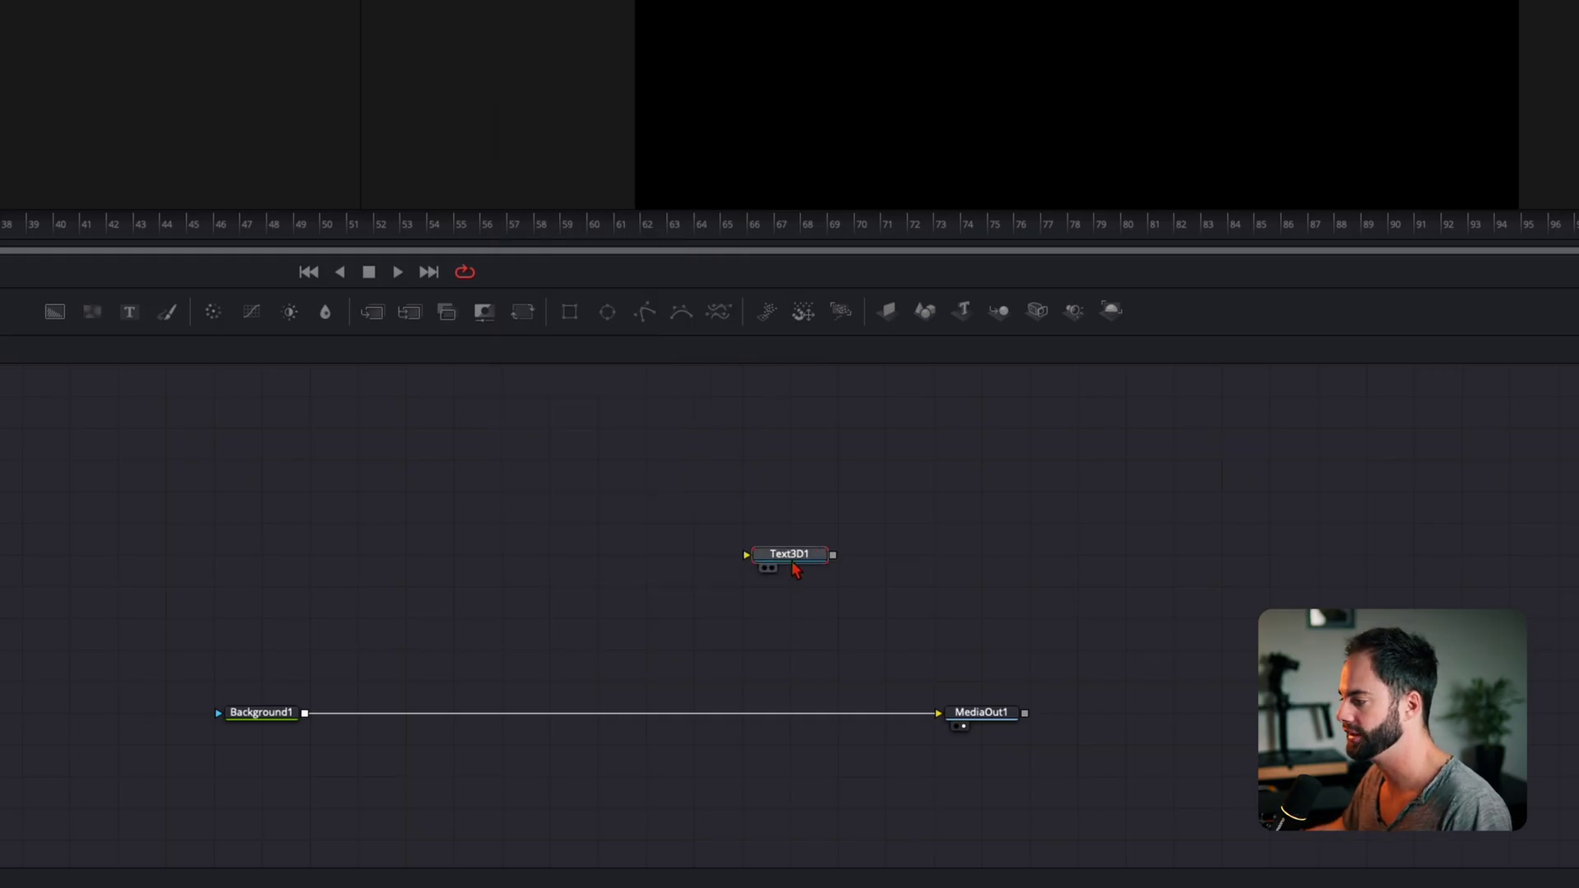
{"action": "left_click_drag", "start_coordinate": [796, 567], "coordinate": [267, 536]}
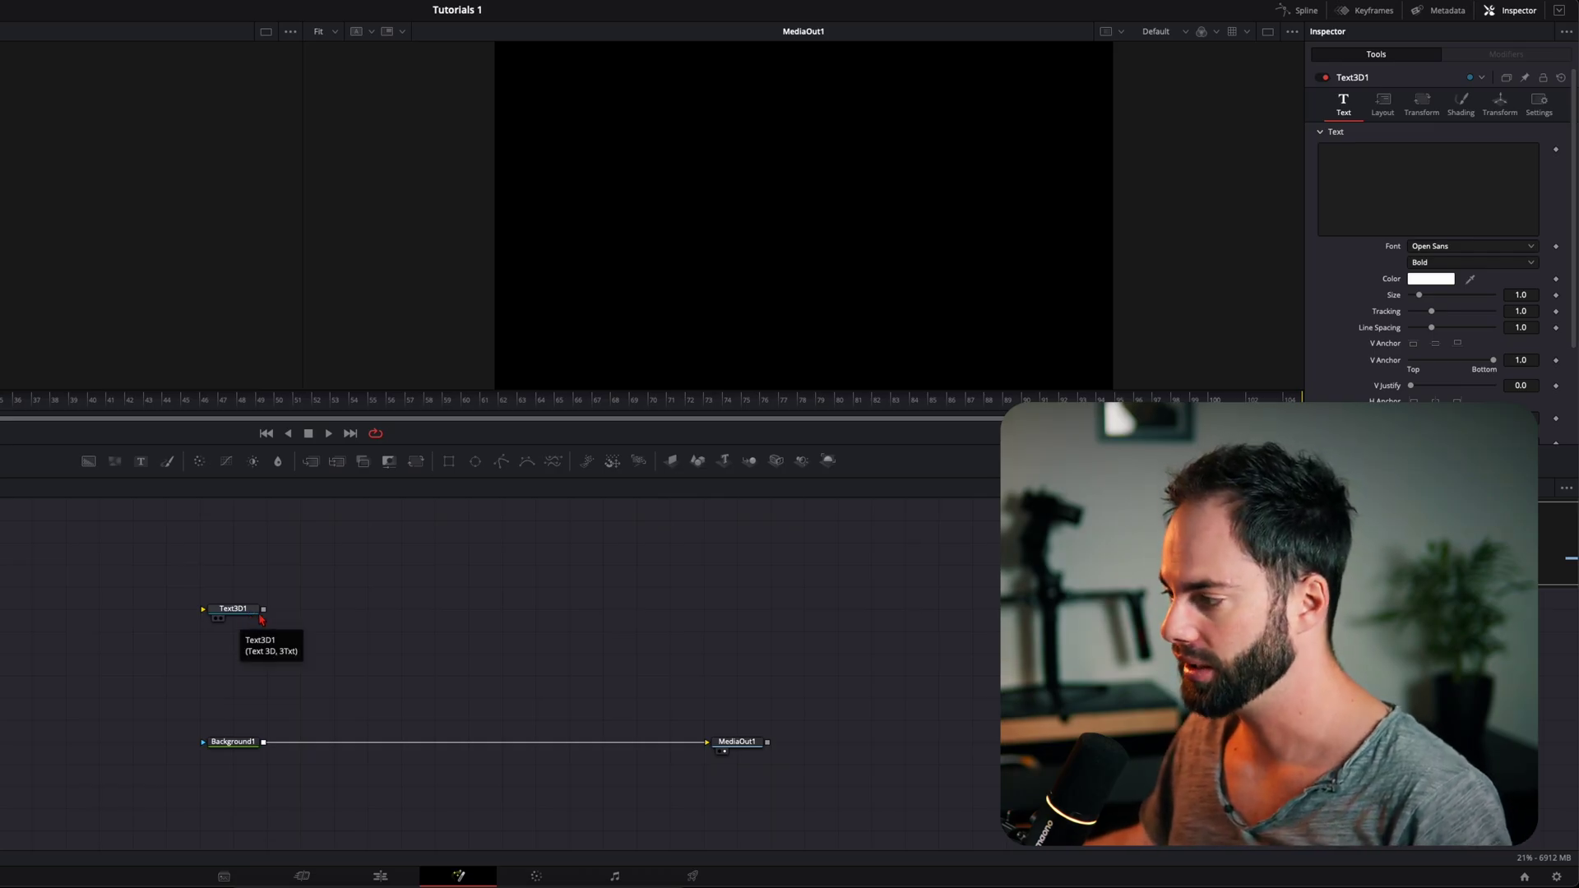
Try linking Text3D1 into the chain, then select the 2D nodes and Text3D1 separately
{"action": "left_click_drag", "start_coordinate": [263, 610], "coordinate": [267, 751]}
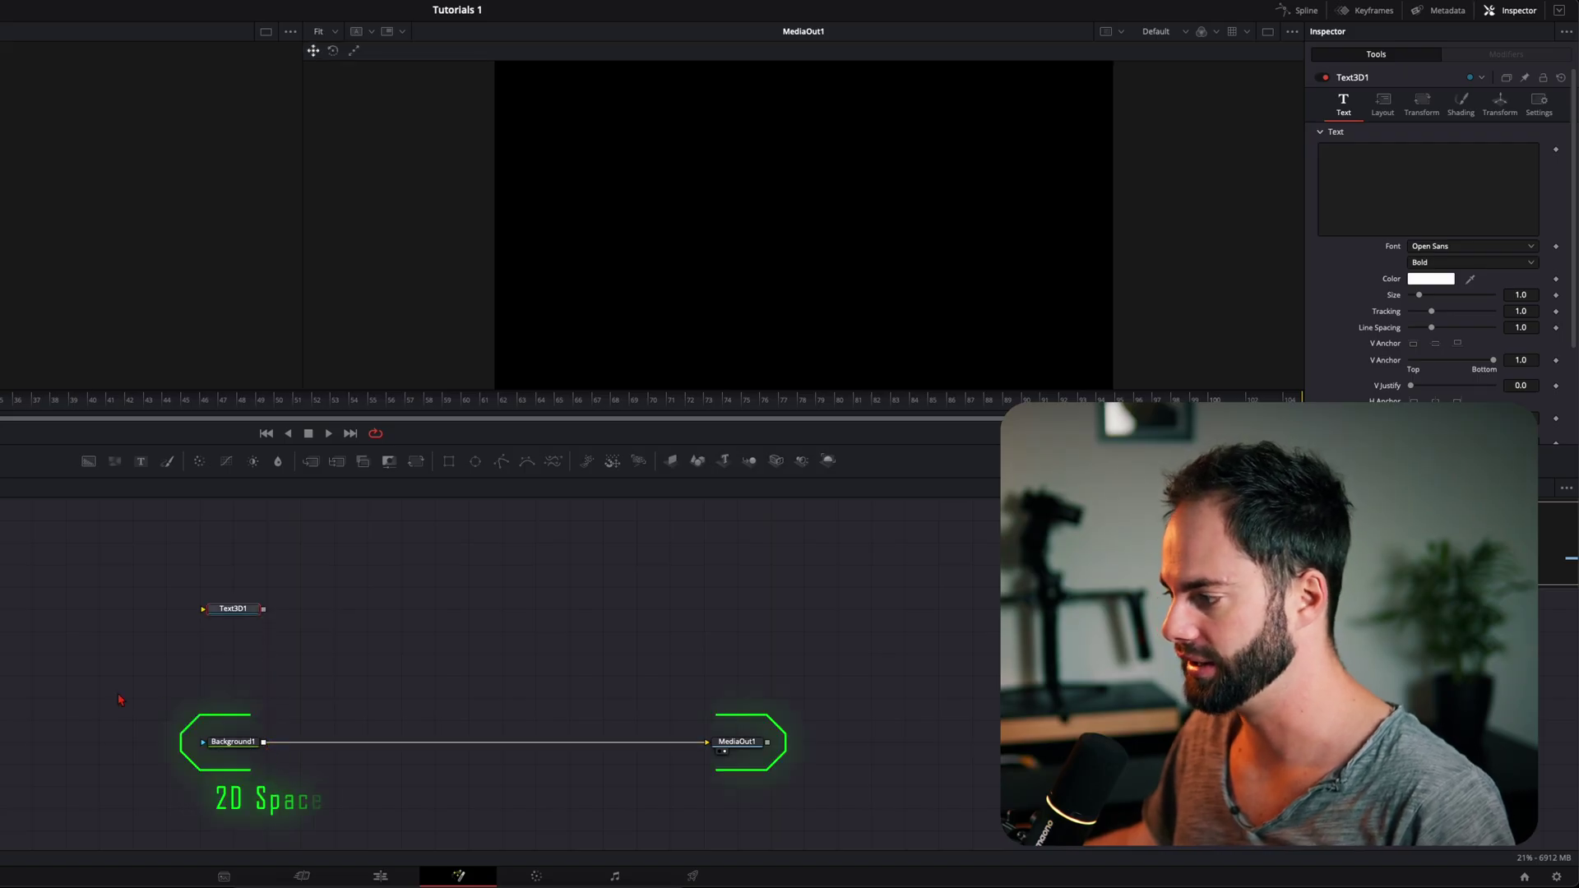
{"action": "left_click_drag", "start_coordinate": [74, 692], "coordinate": [863, 821]}
{"action": "left_click_drag", "start_coordinate": [118, 554], "coordinate": [887, 665]}
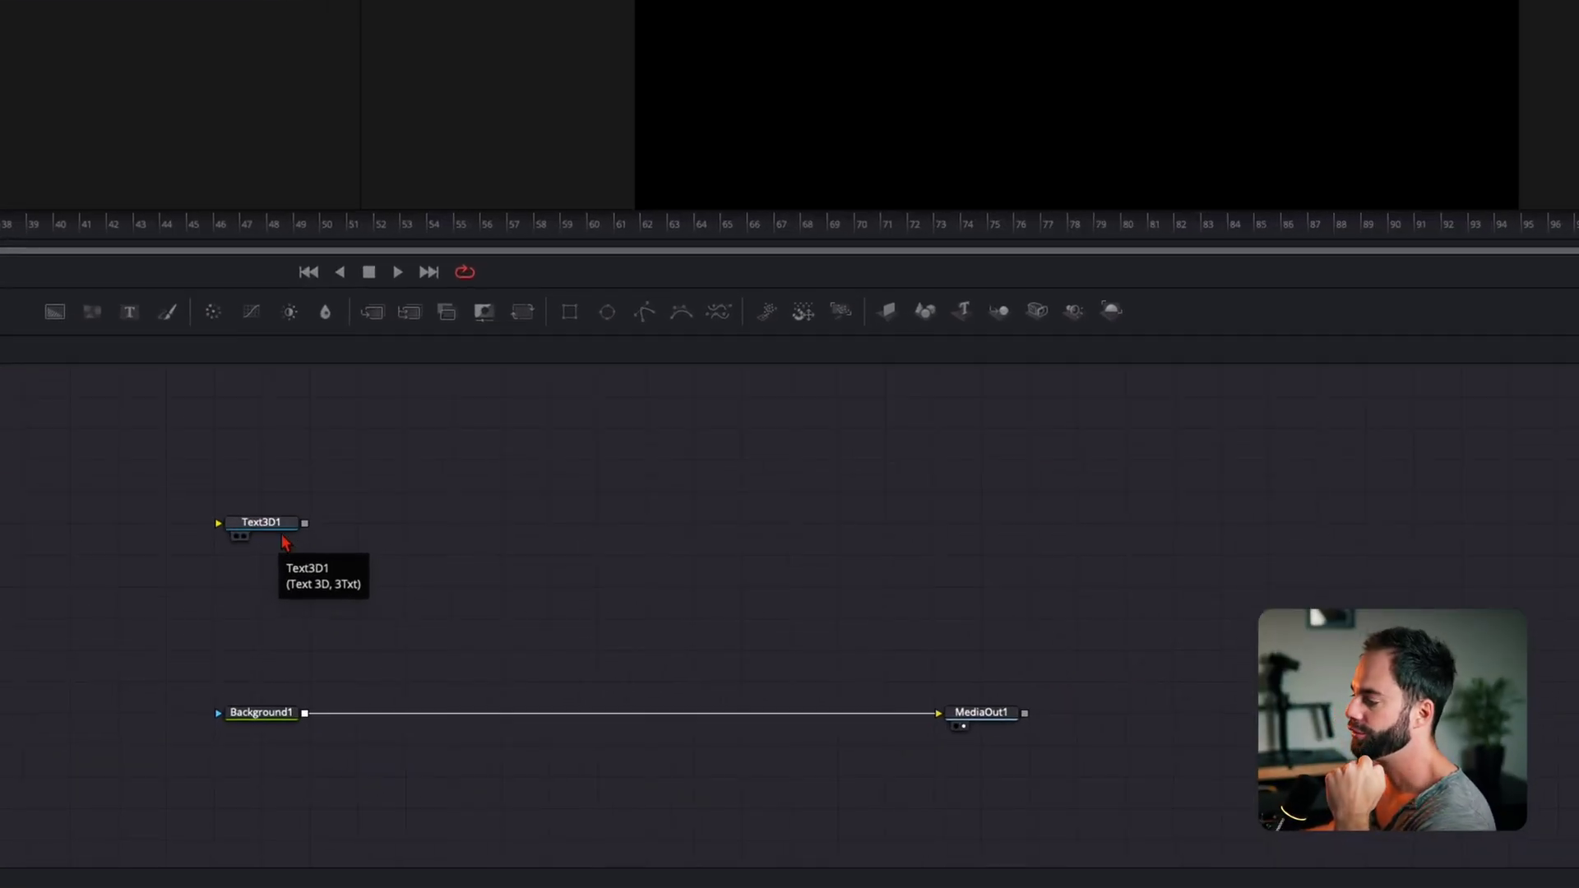
Chain Text3D1 into new Merge3D1 and Renderer3D1 nodes, then arrange the 3D and 2D node rows
{"action": "left_click", "coordinate": [267, 530]}
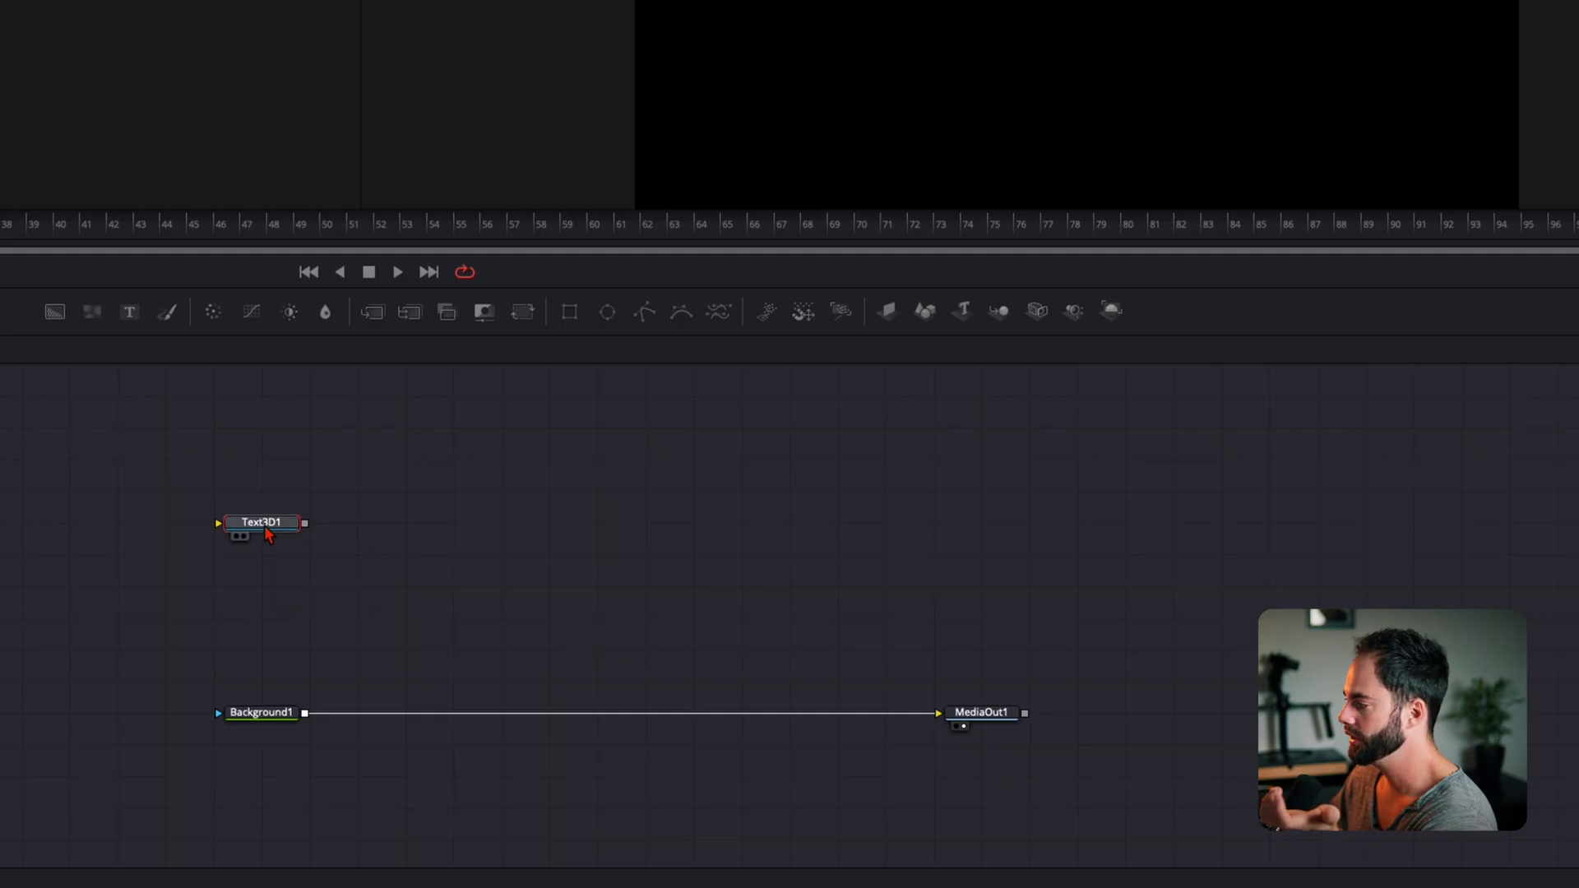
{"action": "left_click", "coordinate": [998, 314]}
{"action": "left_click_drag", "start_coordinate": [370, 531], "coordinate": [549, 526]}
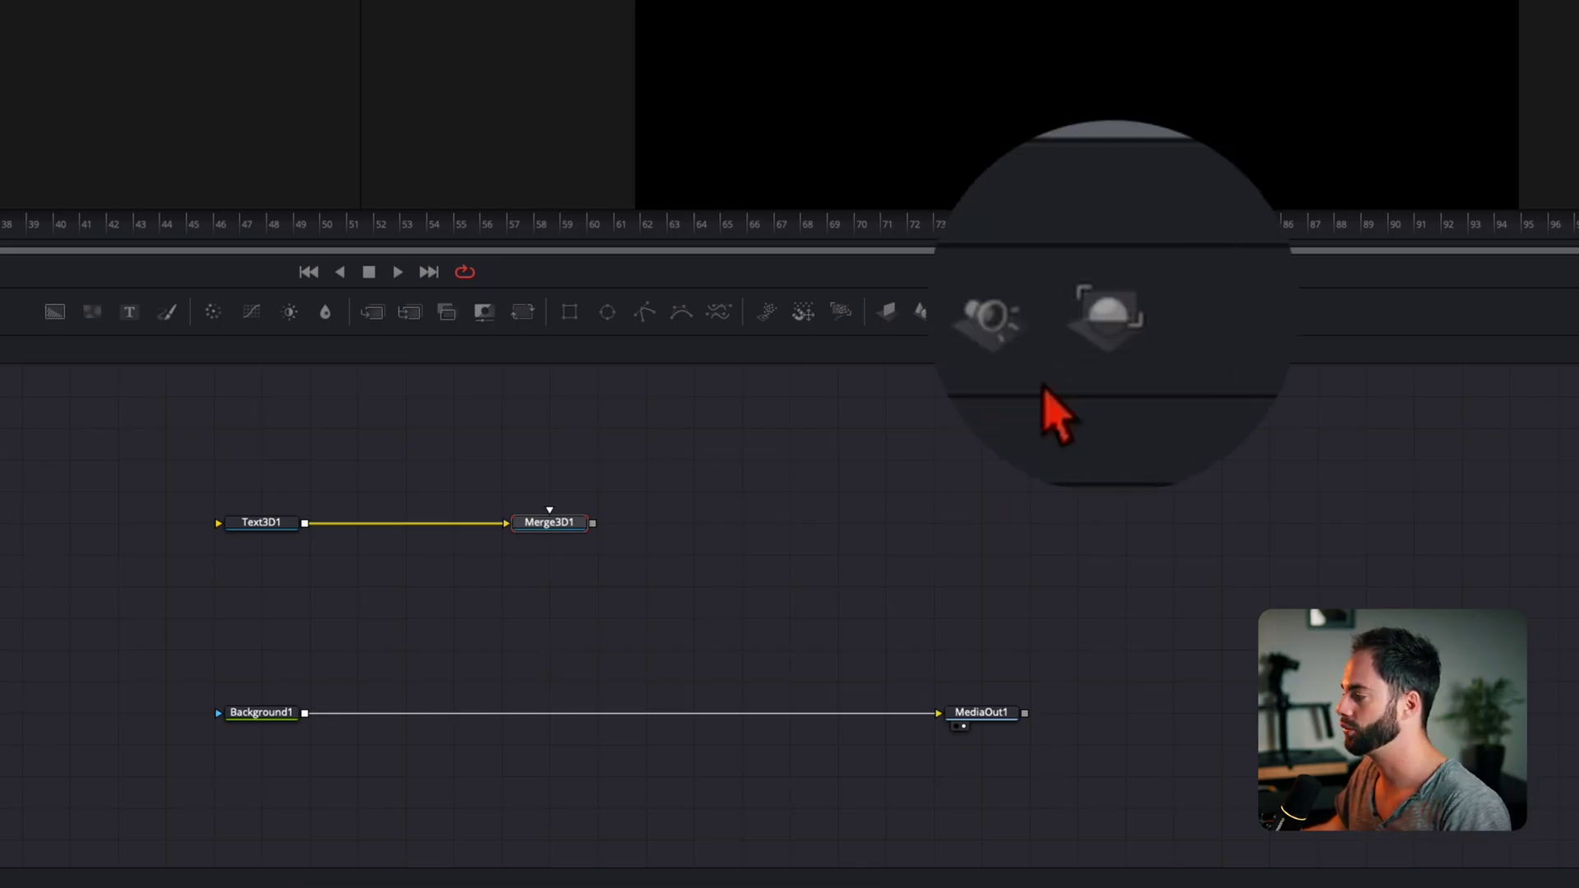
{"action": "left_click", "coordinate": [1108, 315]}
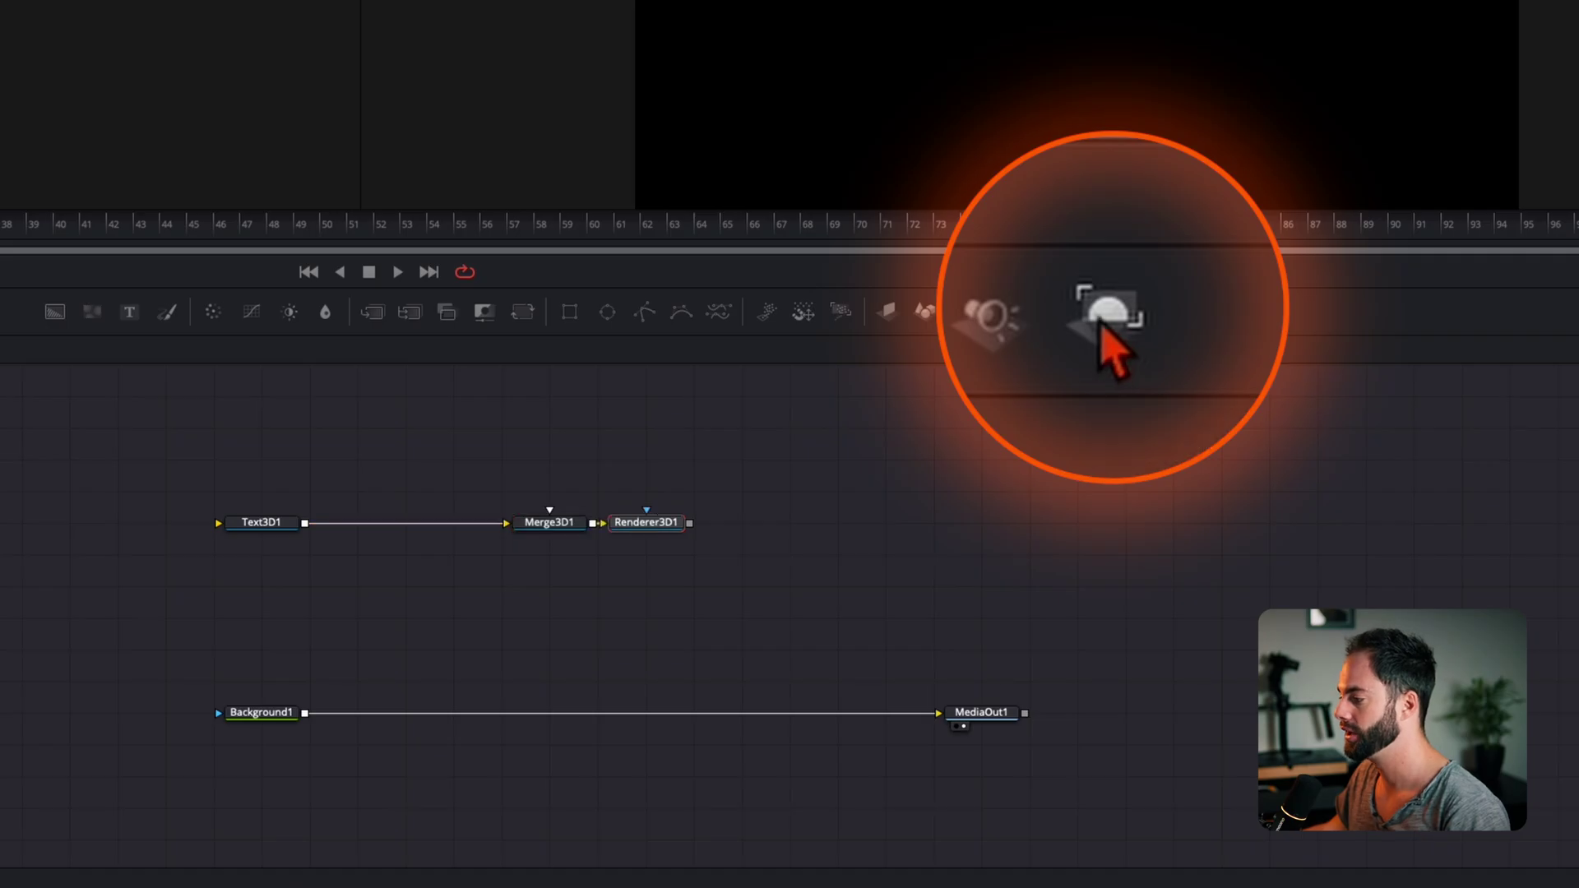
{"action": "left_click_drag", "start_coordinate": [627, 530], "coordinate": [318, 716]}
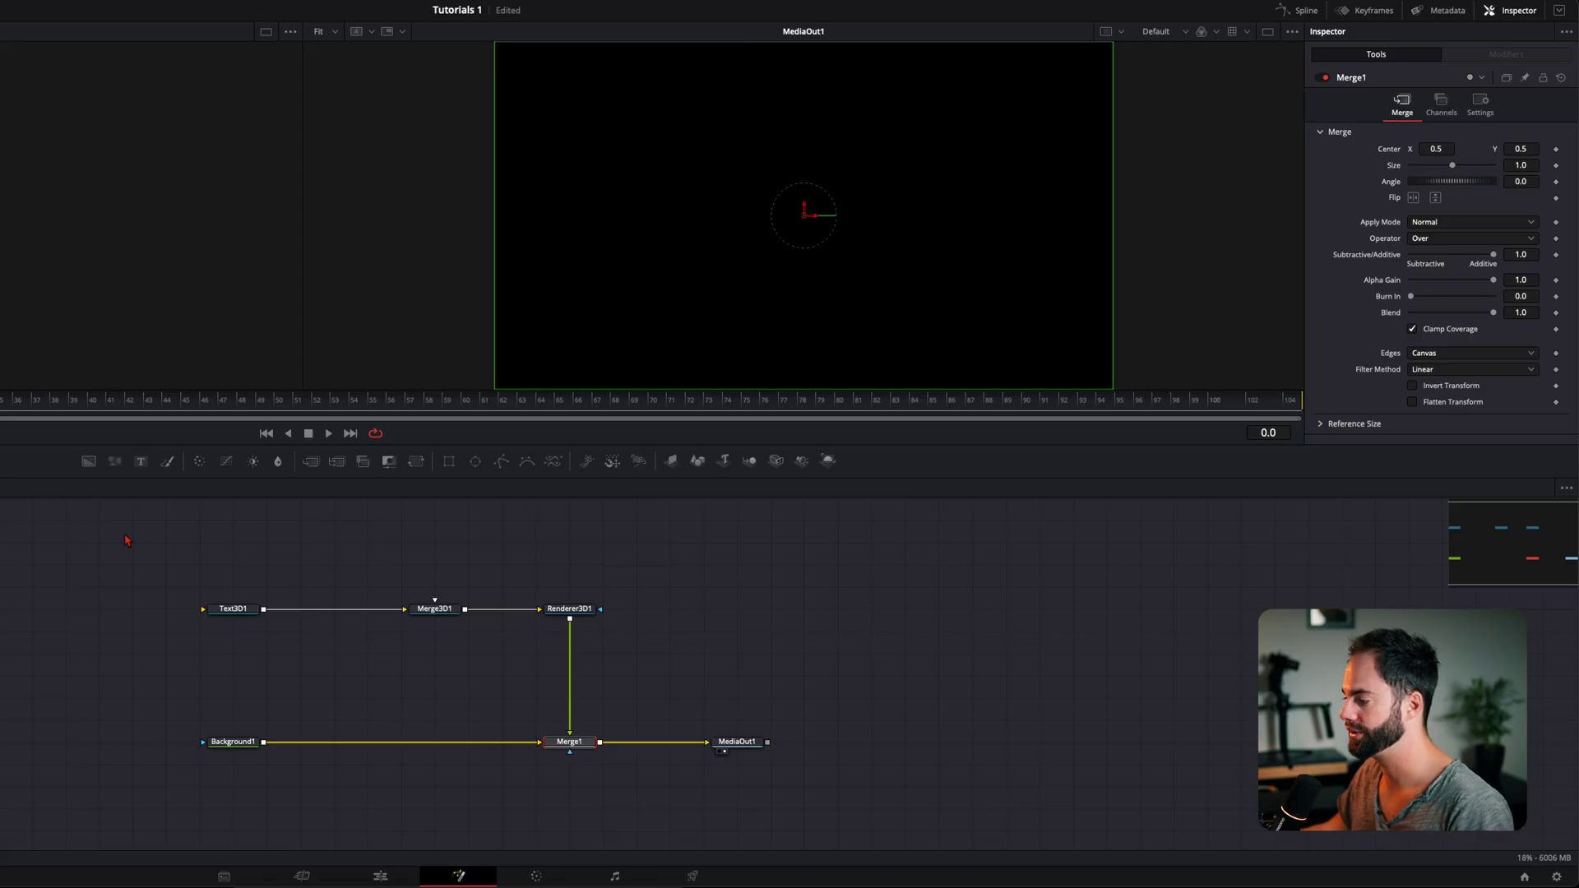
{"action": "left_click_drag", "start_coordinate": [125, 538], "coordinate": [662, 649]}
{"action": "left_click_drag", "start_coordinate": [76, 691], "coordinate": [810, 745]}
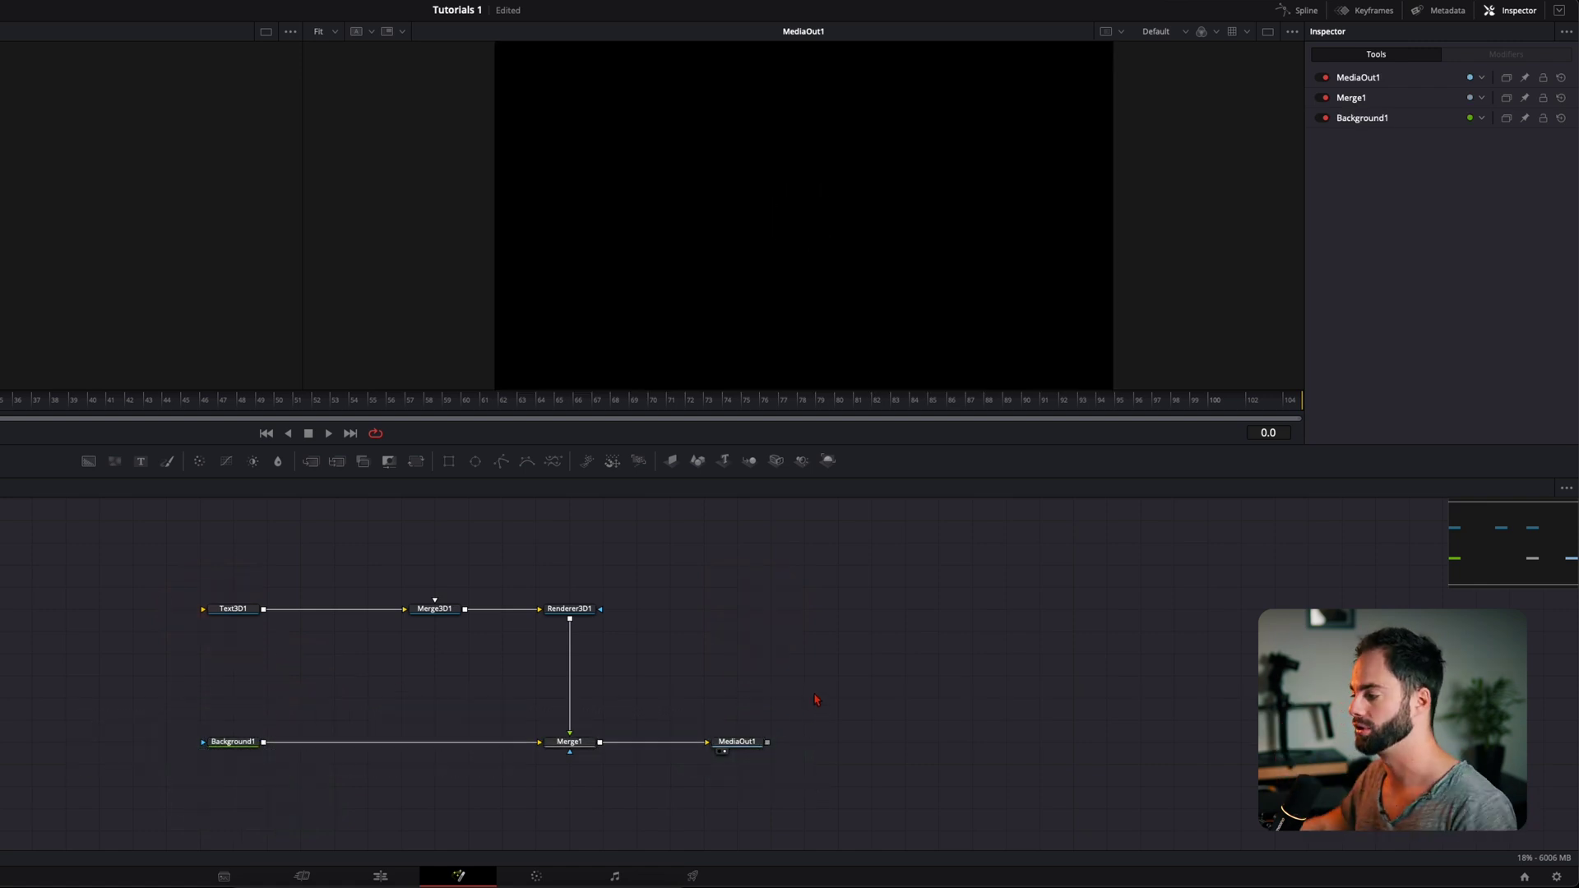
Load Merge3D1 into a widened left viewer and orbit its empty perspective grid
{"action": "left_click", "coordinate": [451, 625]}
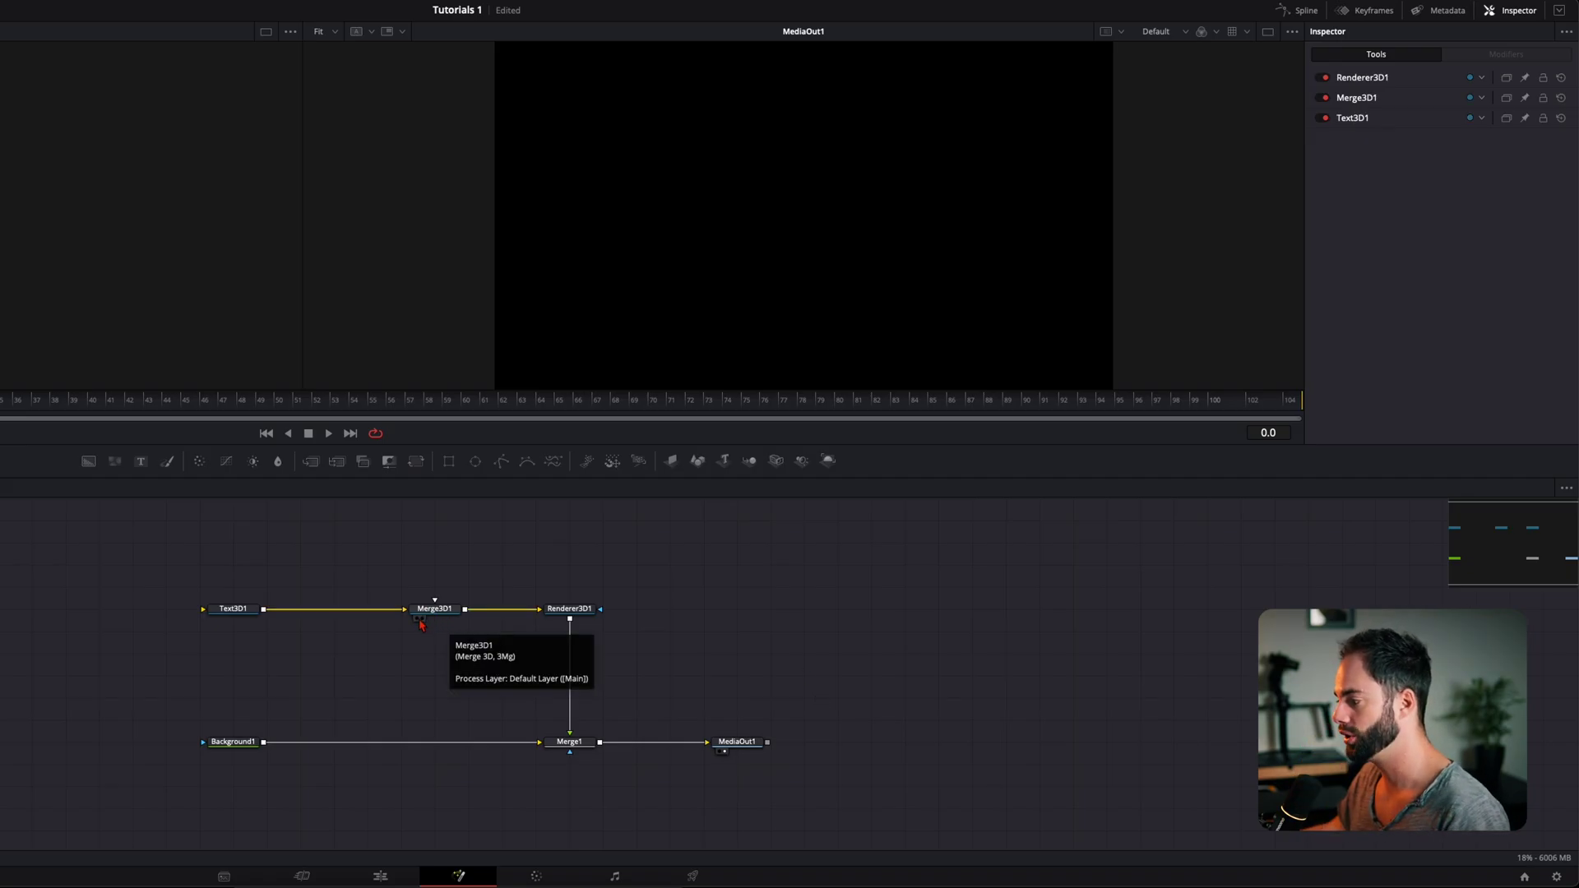
{"action": "left_click", "coordinate": [419, 620]}
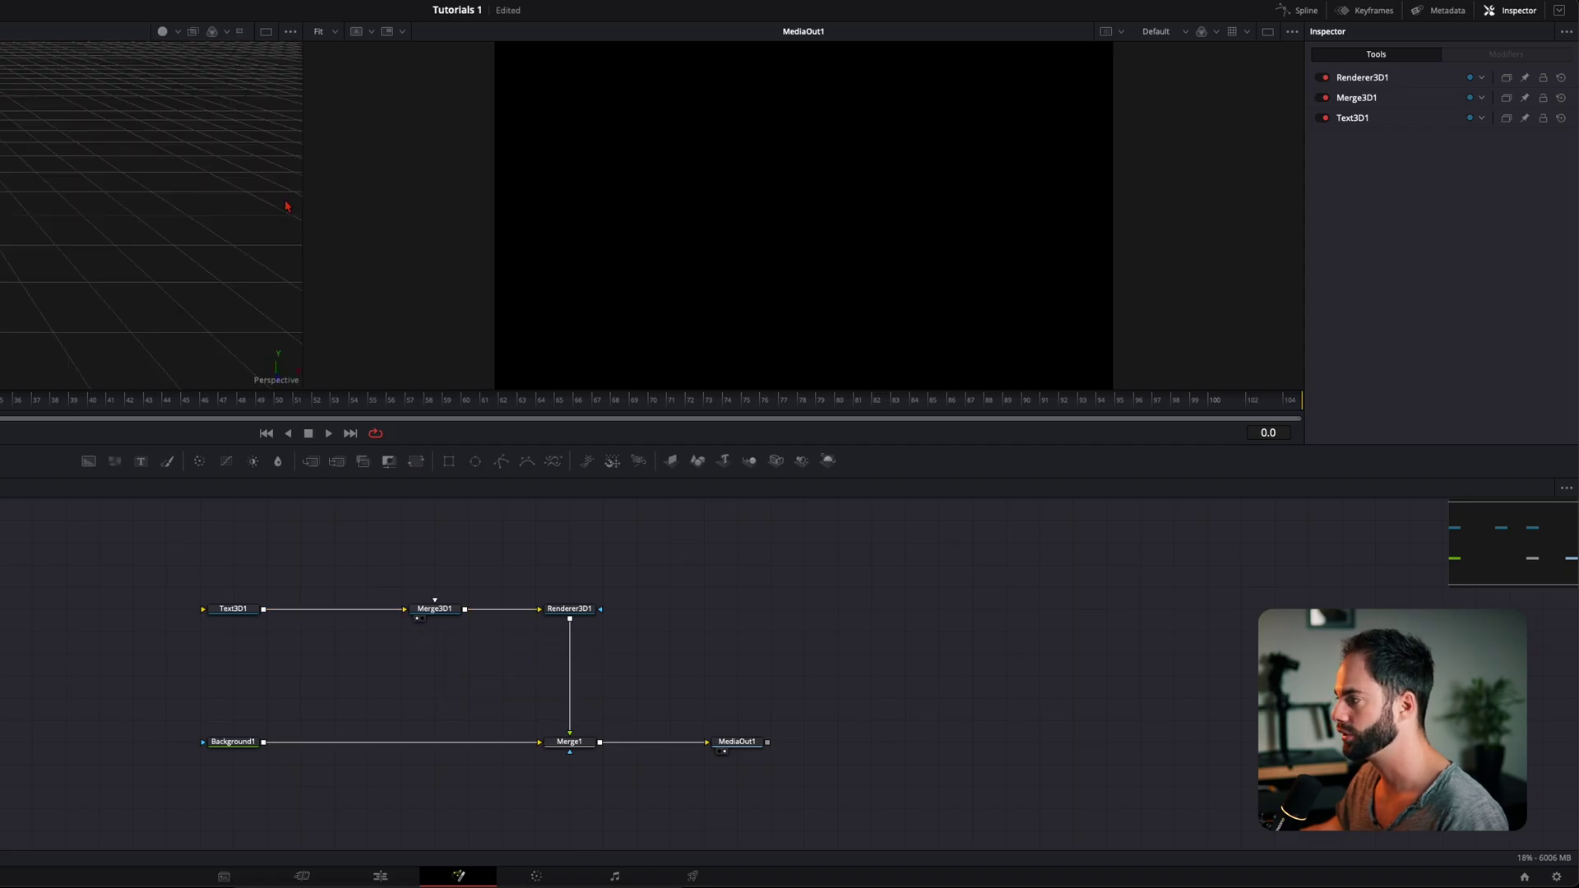
{"action": "left_click_drag", "start_coordinate": [310, 237], "coordinate": [796, 252]}
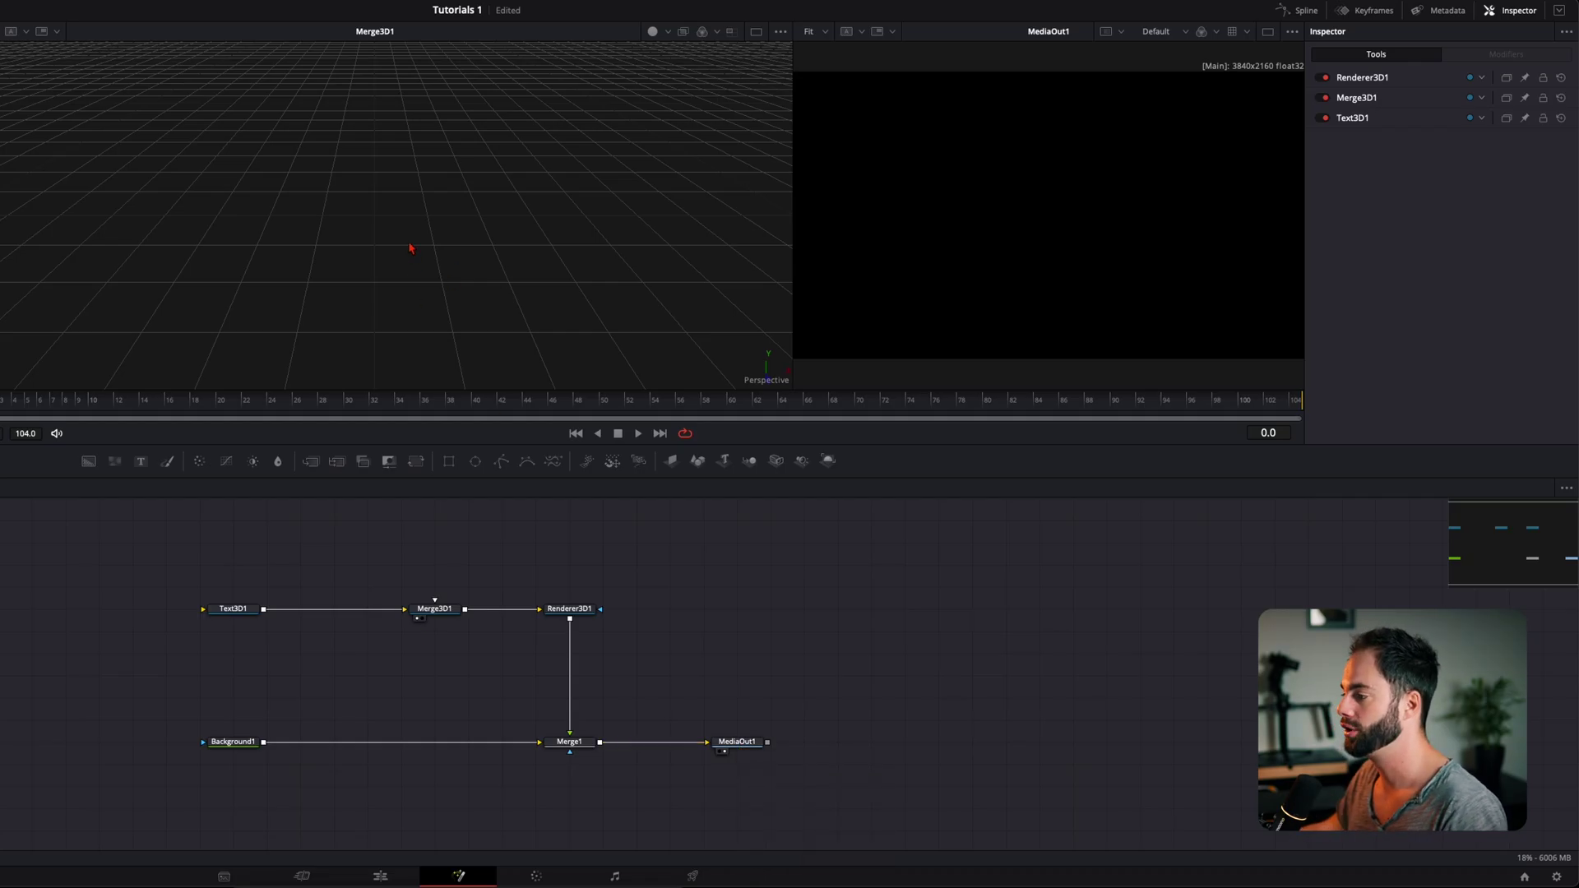
{"action": "left_click_drag", "start_coordinate": [411, 261], "coordinate": [442, 252]}
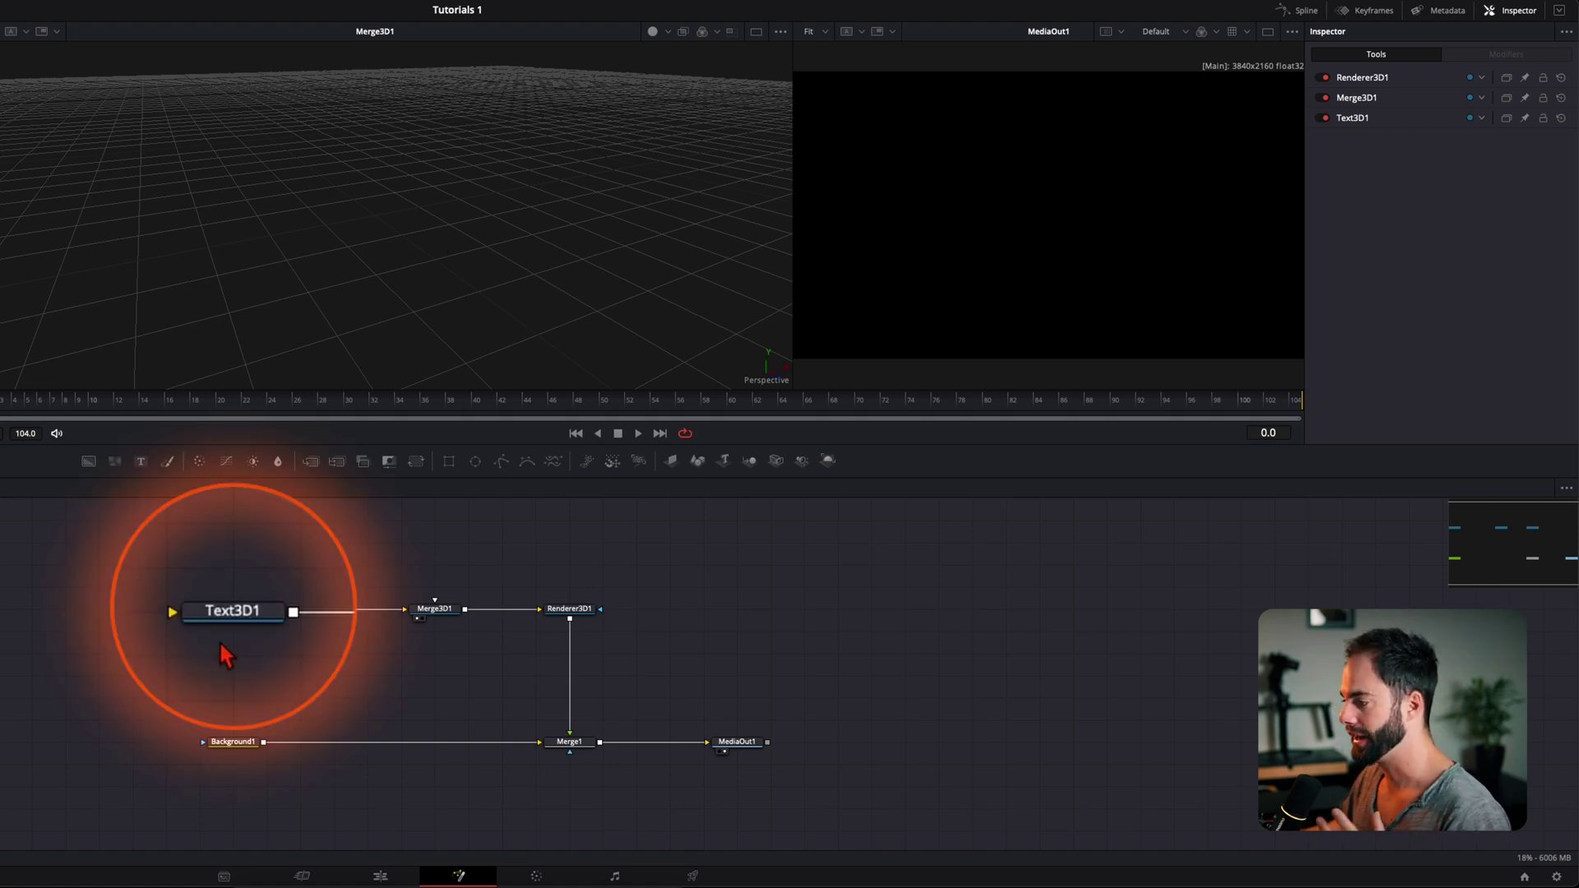
Make Text3D1 read '3D Lightning' in red Bureau Agency FB, size 0.78, raising Center Y
{"action": "left_click", "coordinate": [233, 615]}
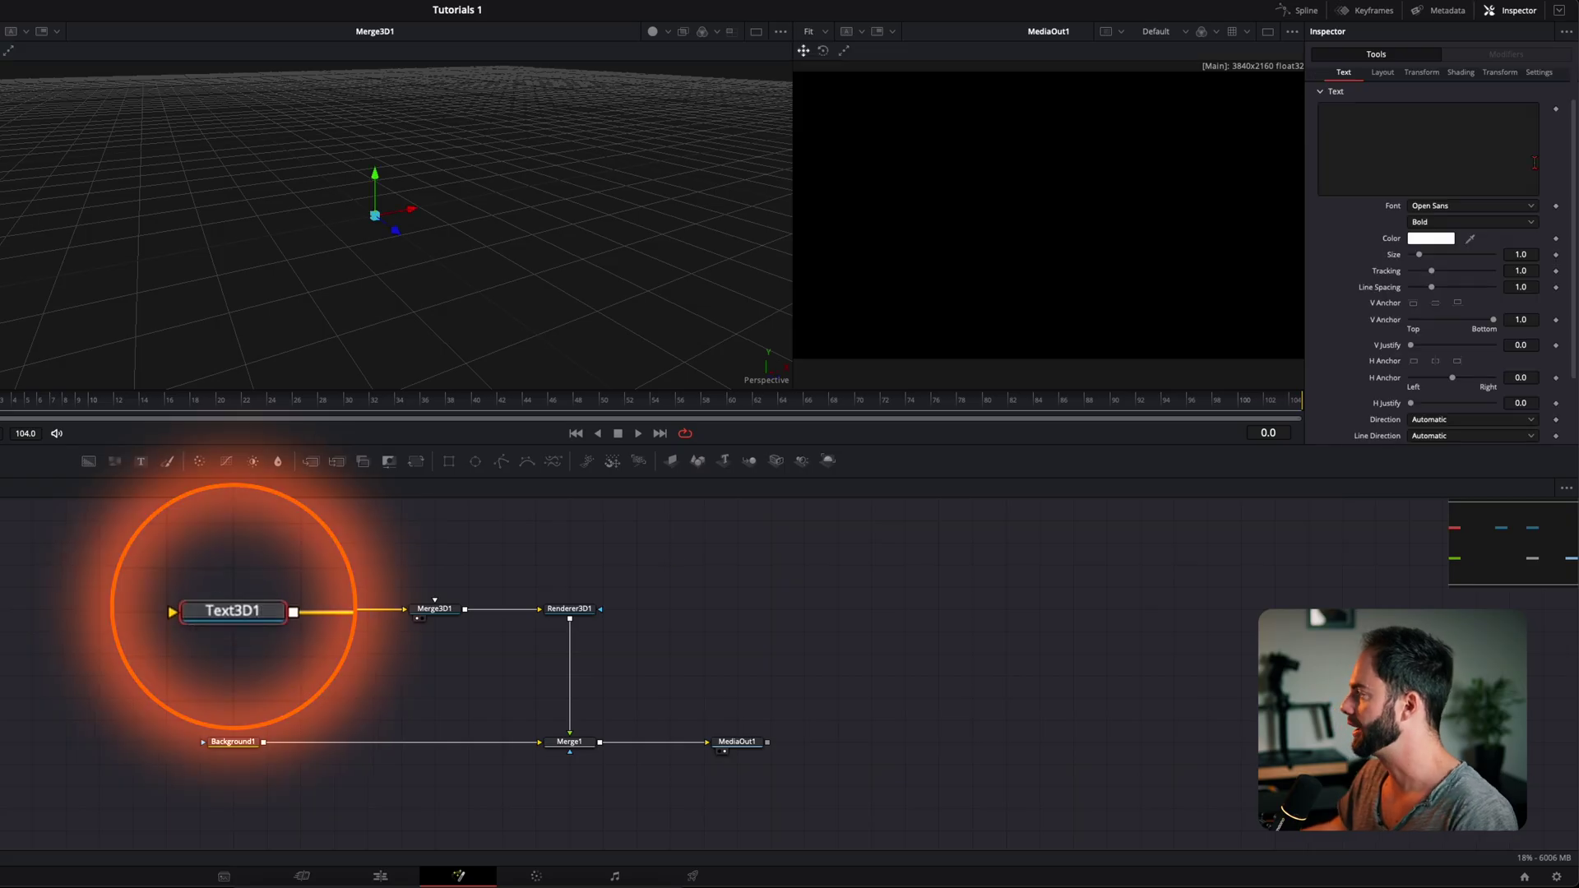
{"action": "left_click", "coordinate": [1390, 177]}
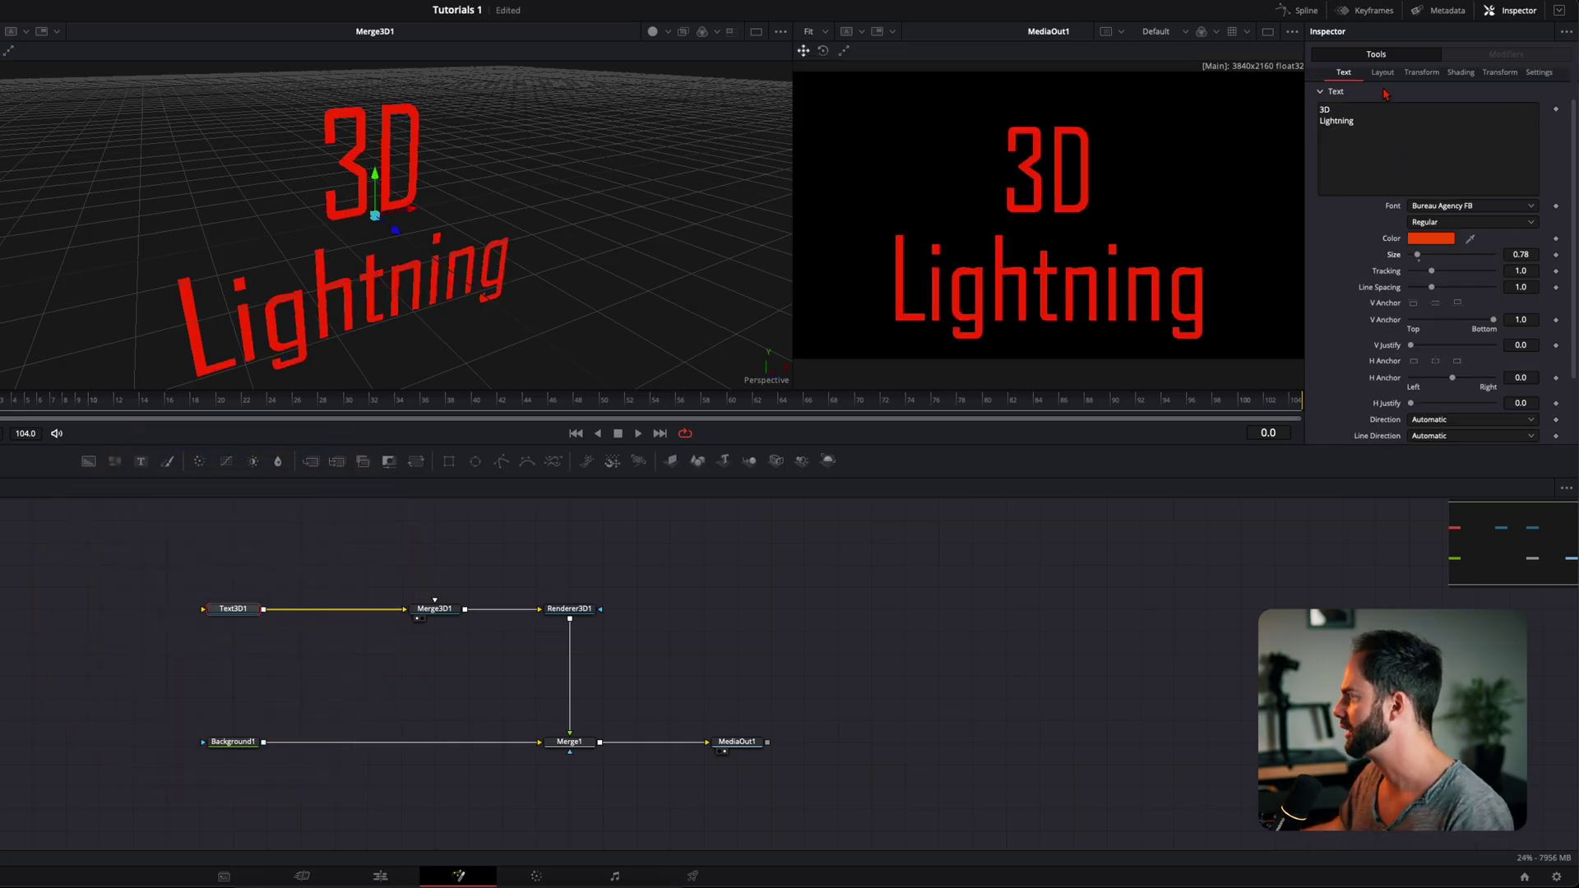
{"action": "left_click", "coordinate": [1382, 73]}
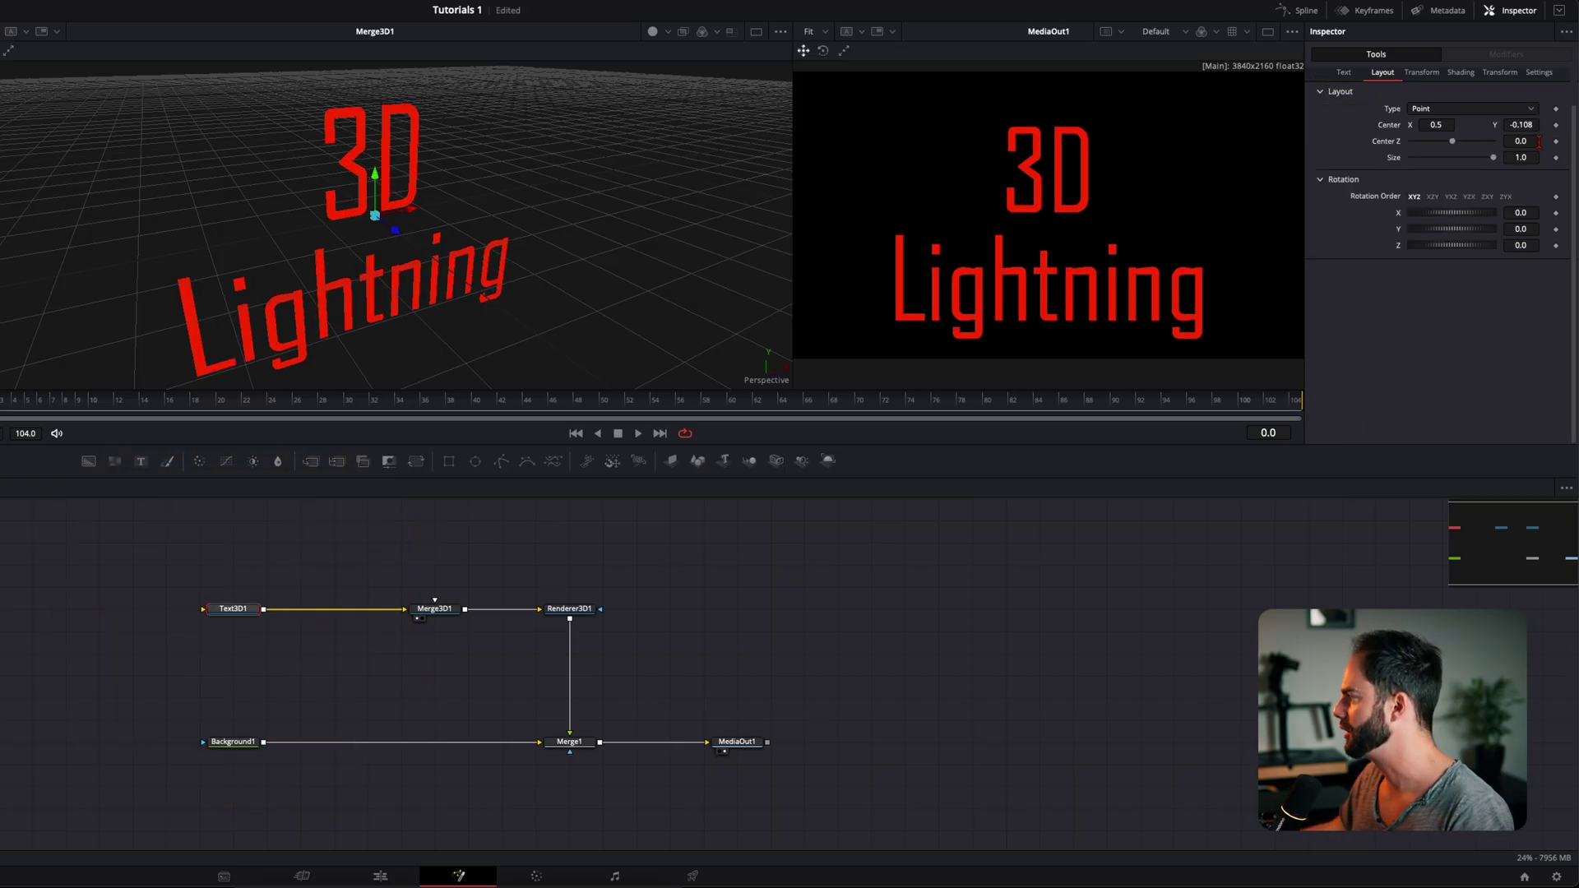
{"action": "left_click_drag", "start_coordinate": [1515, 124], "coordinate": [1546, 124]}
{"action": "left_click", "coordinate": [1343, 72]}
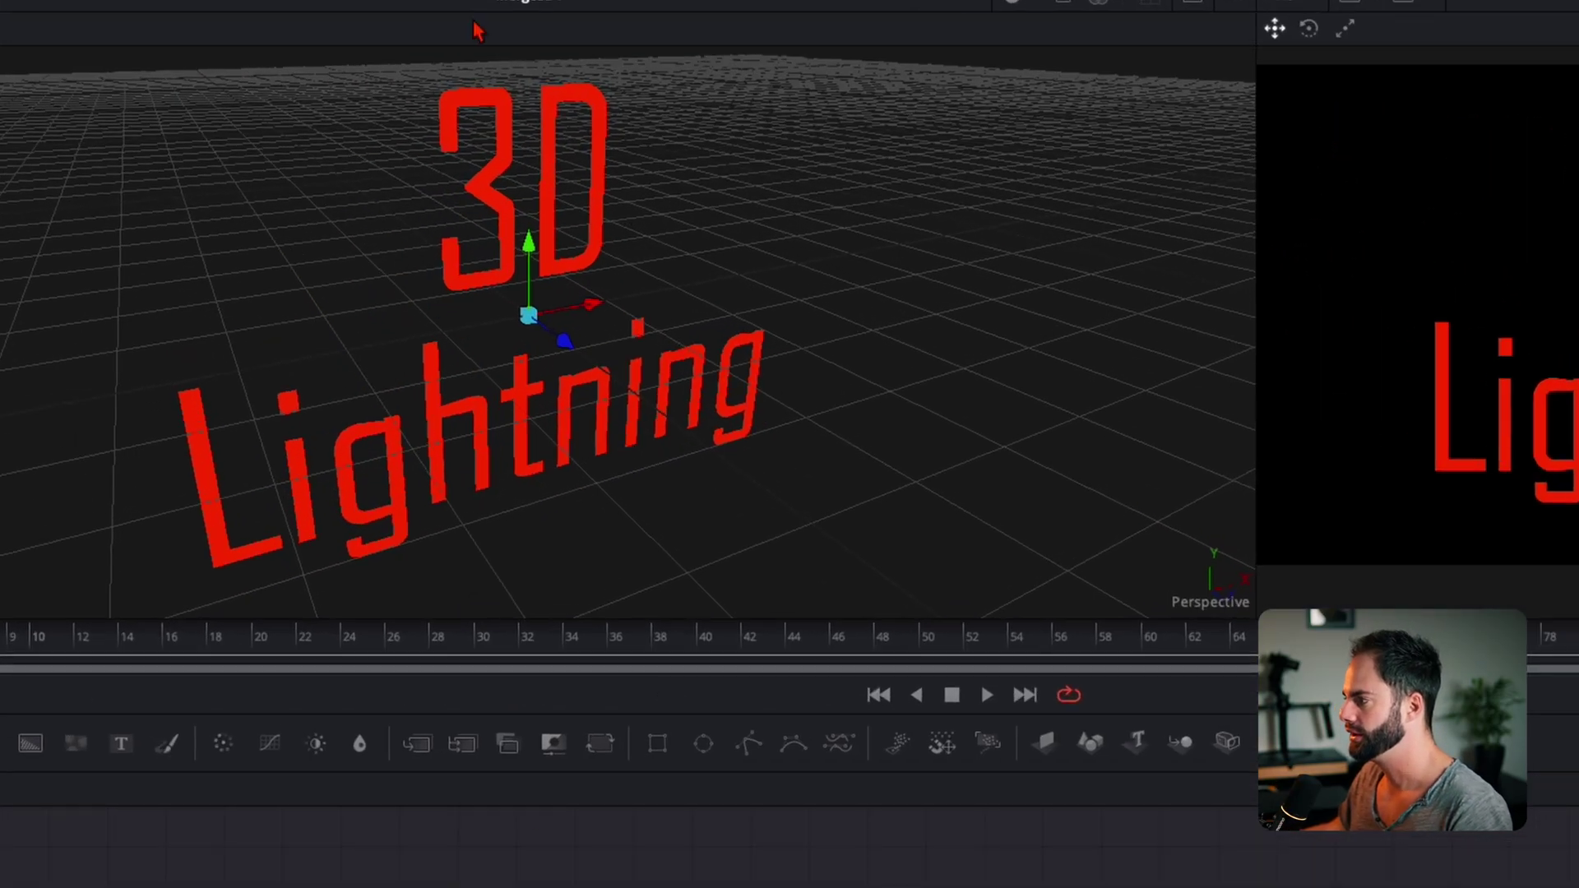
Orbit and zoom the 3D view around the title, shifting the text in depth
{"action": "left_click_drag", "start_coordinate": [536, 497], "coordinate": [693, 514]}
{"action": "scroll", "coordinate": [518, 439], "scroll_direction": "down", "scroll_amount": 4}
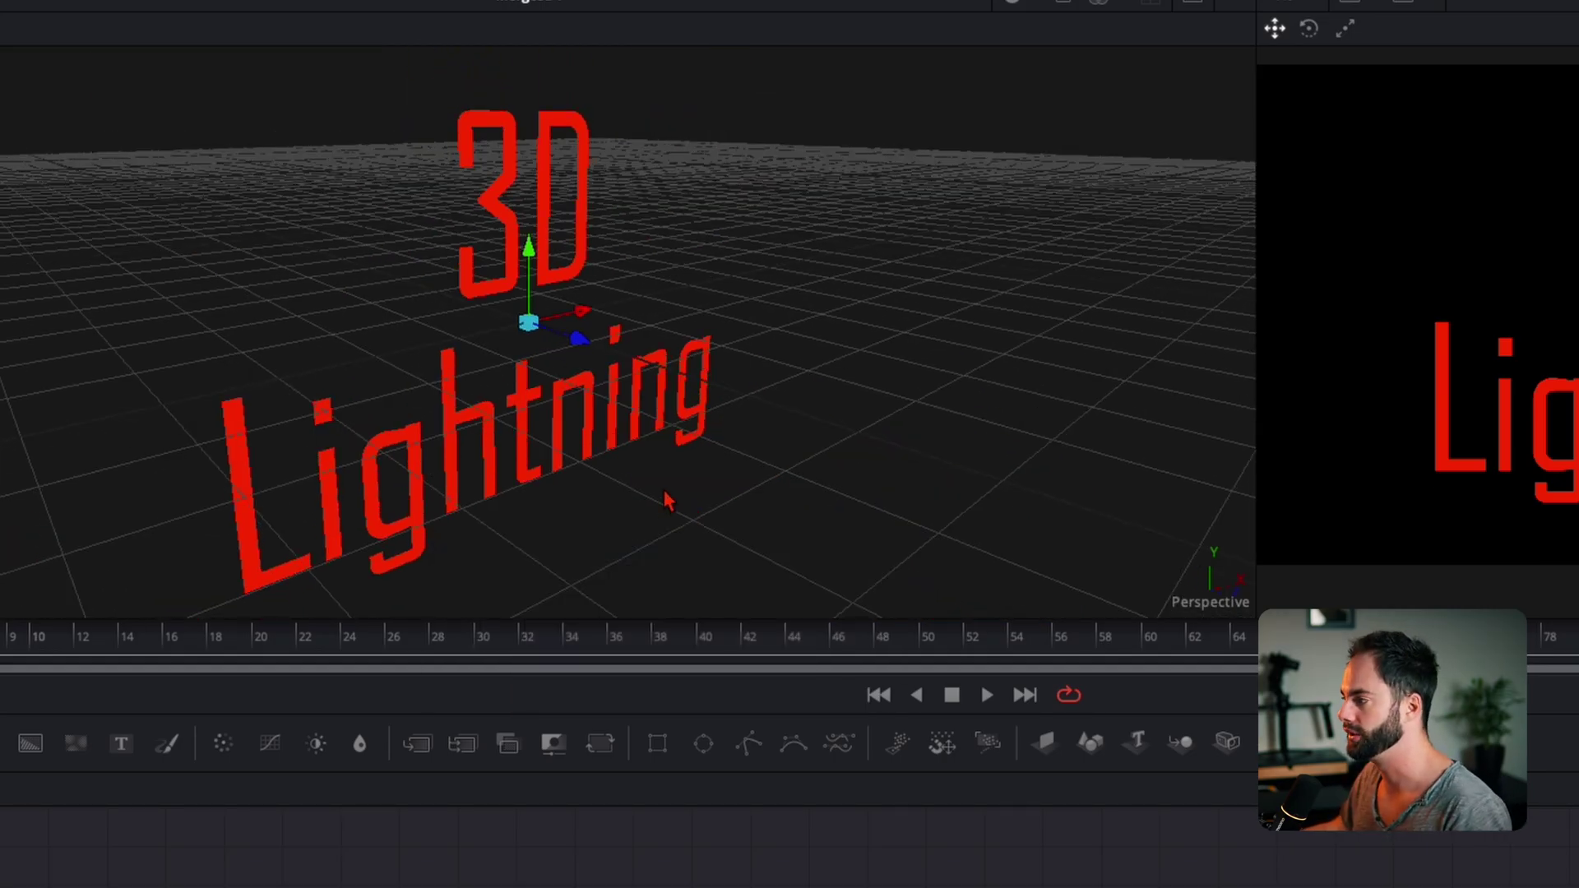
{"action": "left_click_drag", "start_coordinate": [631, 504], "coordinate": [778, 535]}
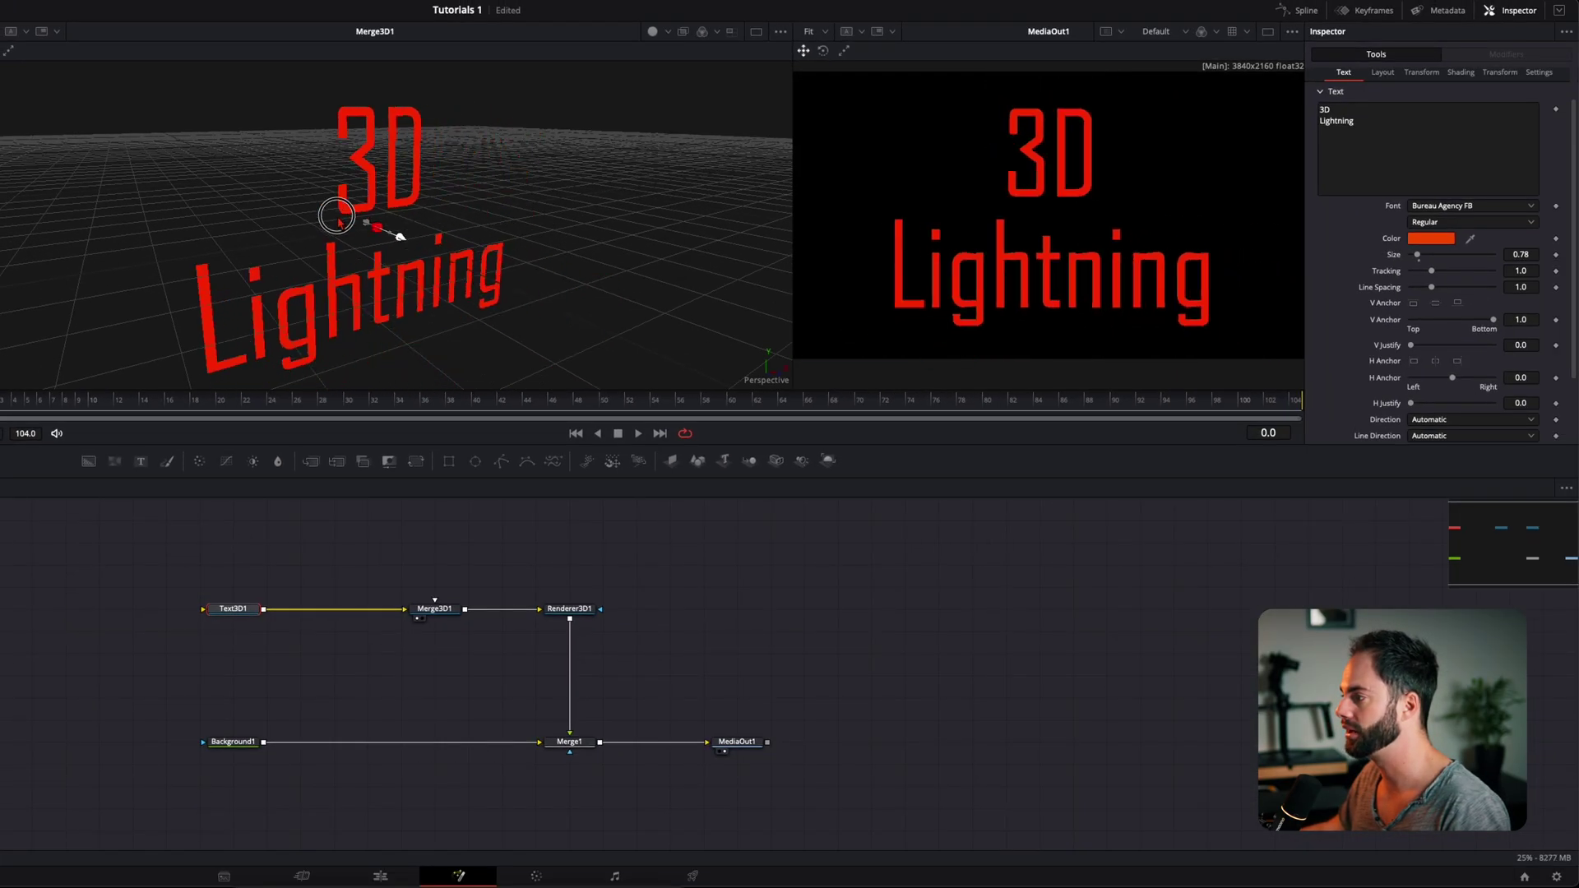
{"action": "left_click_drag", "start_coordinate": [319, 213], "coordinate": [390, 245]}
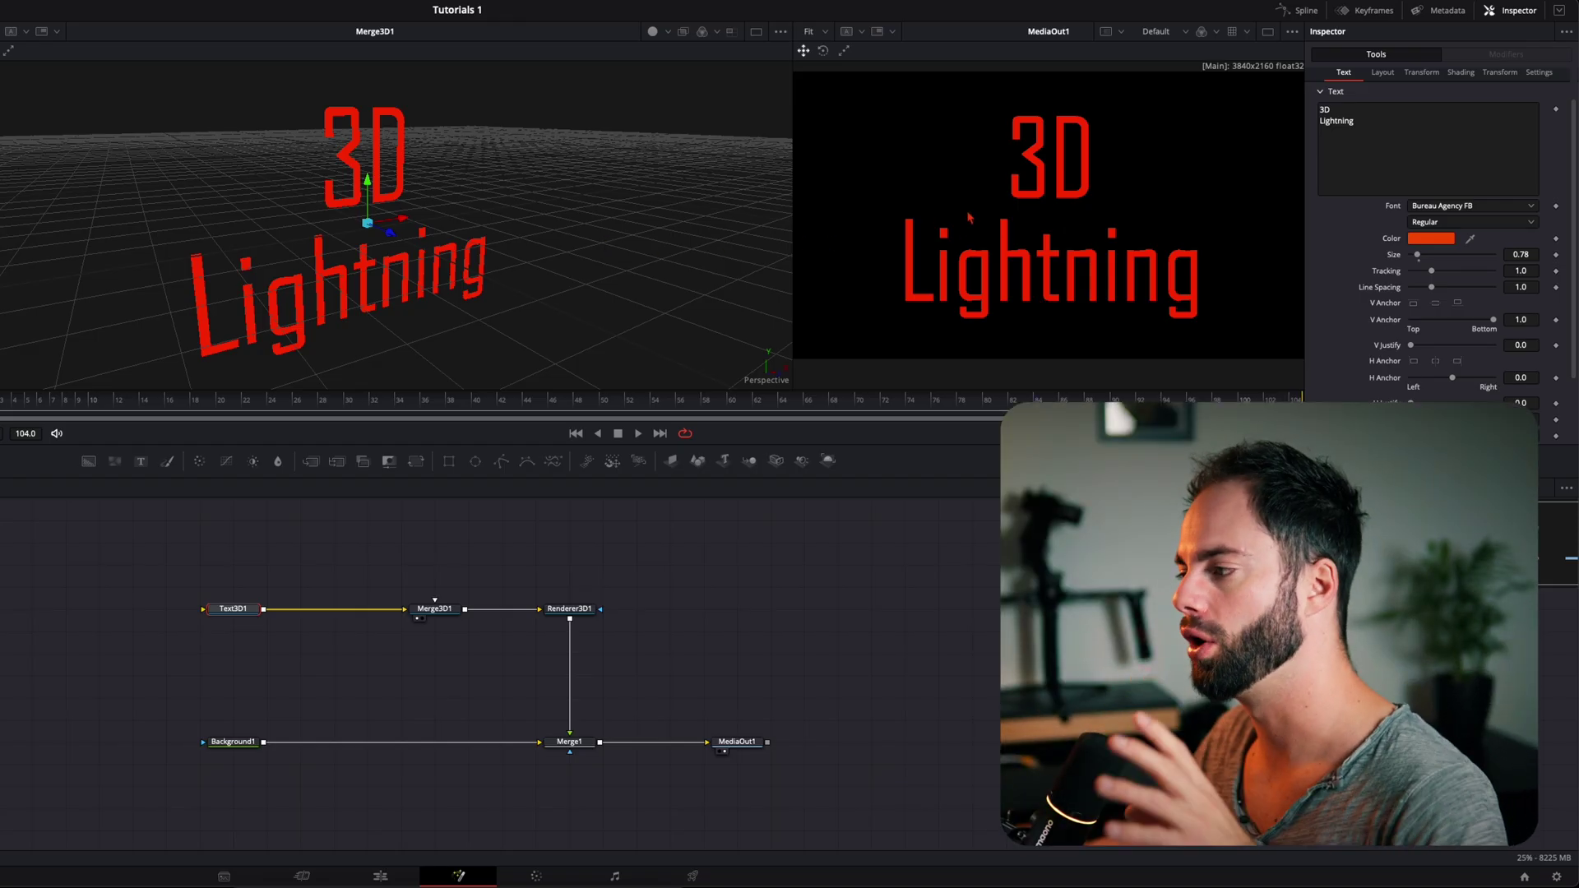
{"action": "left_click_drag", "start_coordinate": [510, 329], "coordinate": [707, 337]}
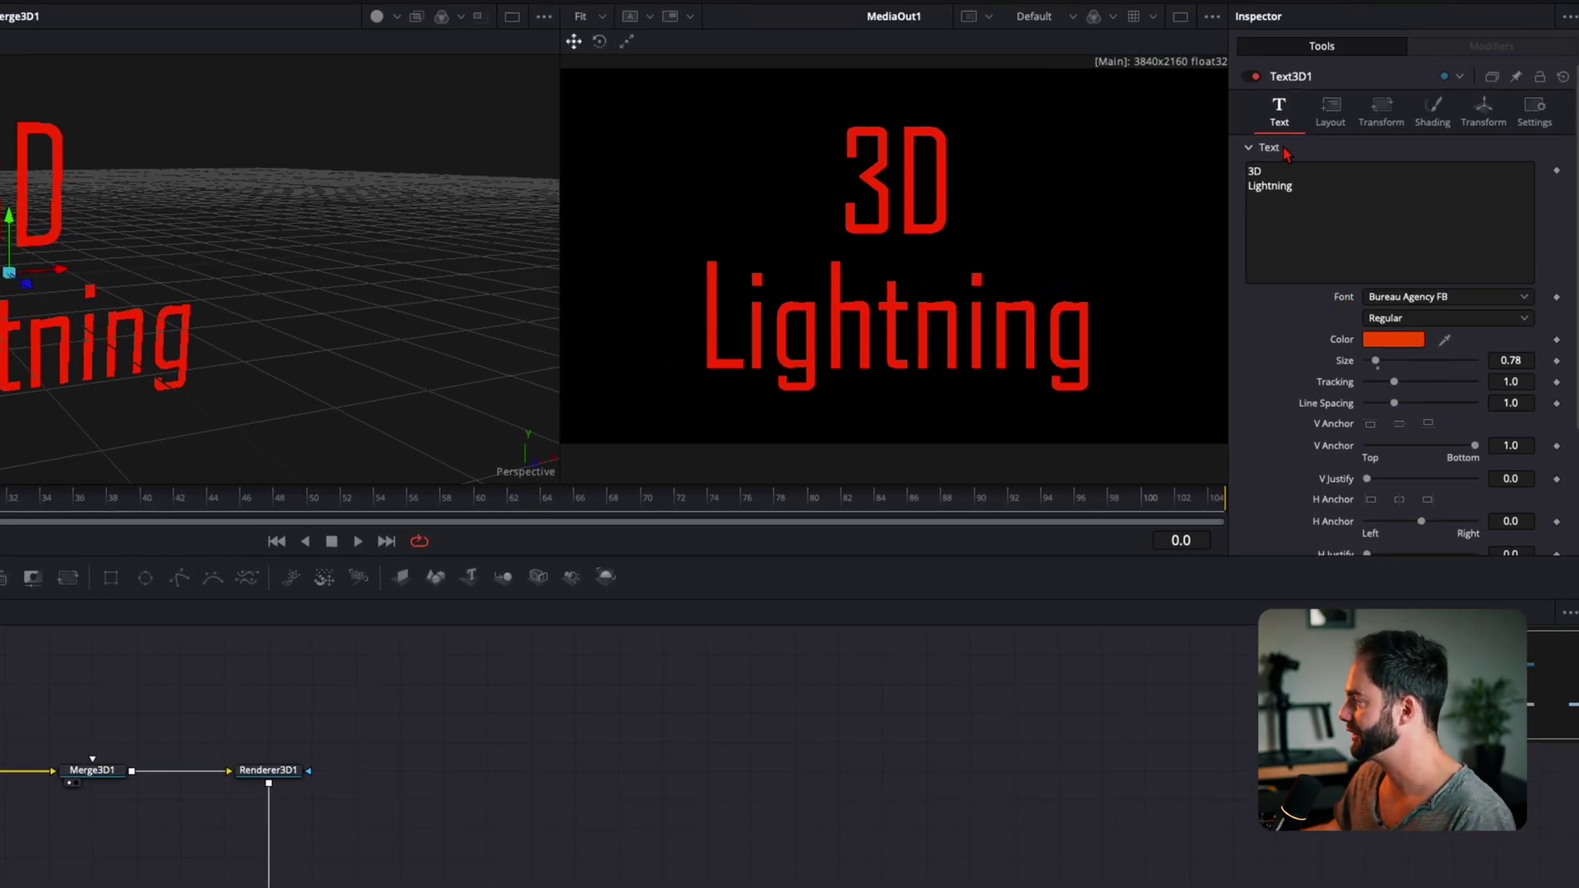
Give the 3D text a Classic extrusion with depth about 0.1055
{"action": "scroll", "coordinate": [1377, 309], "scroll_direction": "down", "scroll_amount": 4}
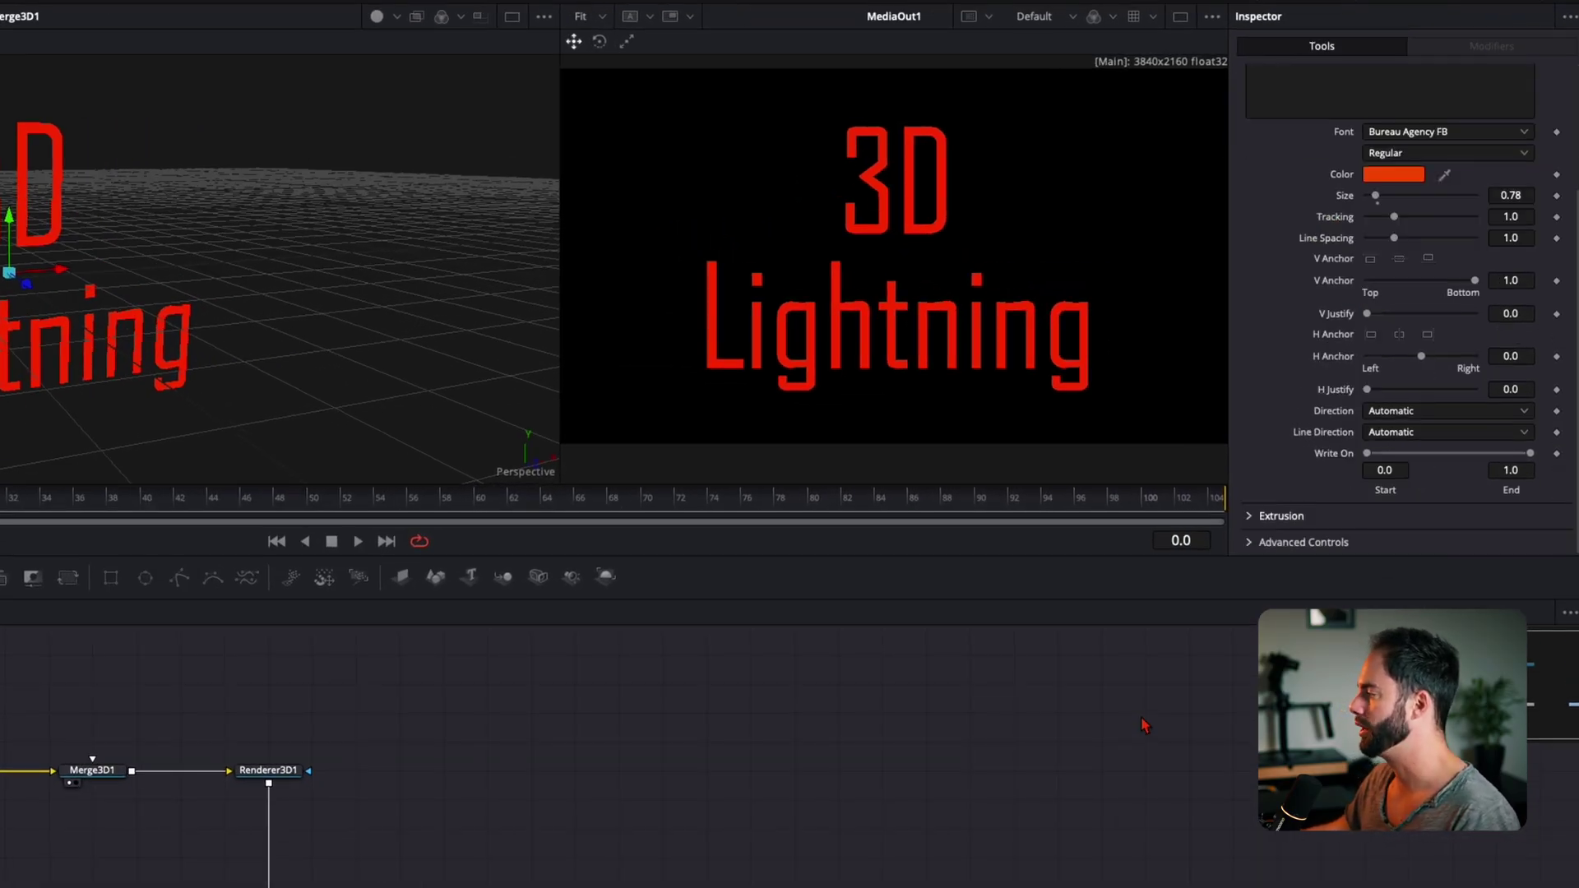
{"action": "left_click", "coordinate": [1250, 518]}
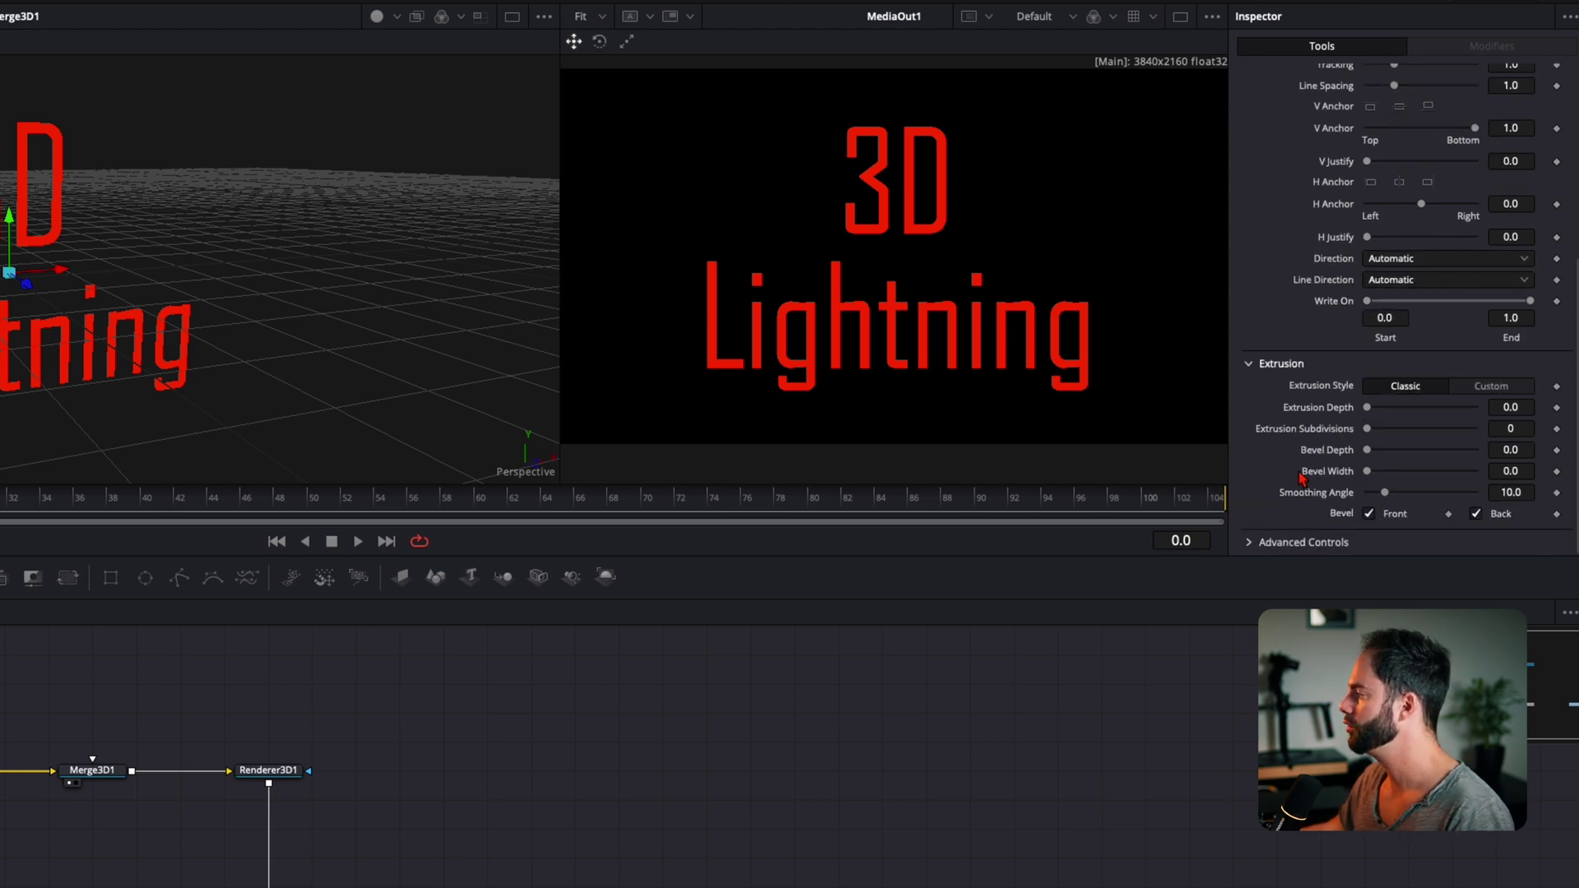
{"action": "left_click_drag", "start_coordinate": [1366, 409], "coordinate": [1477, 411]}
{"action": "left_click_drag", "start_coordinate": [116, 353], "coordinate": [239, 343]}
{"action": "left_click", "coordinate": [1408, 409]}
{"action": "left_click_drag", "start_coordinate": [1412, 415], "coordinate": [1374, 473]}
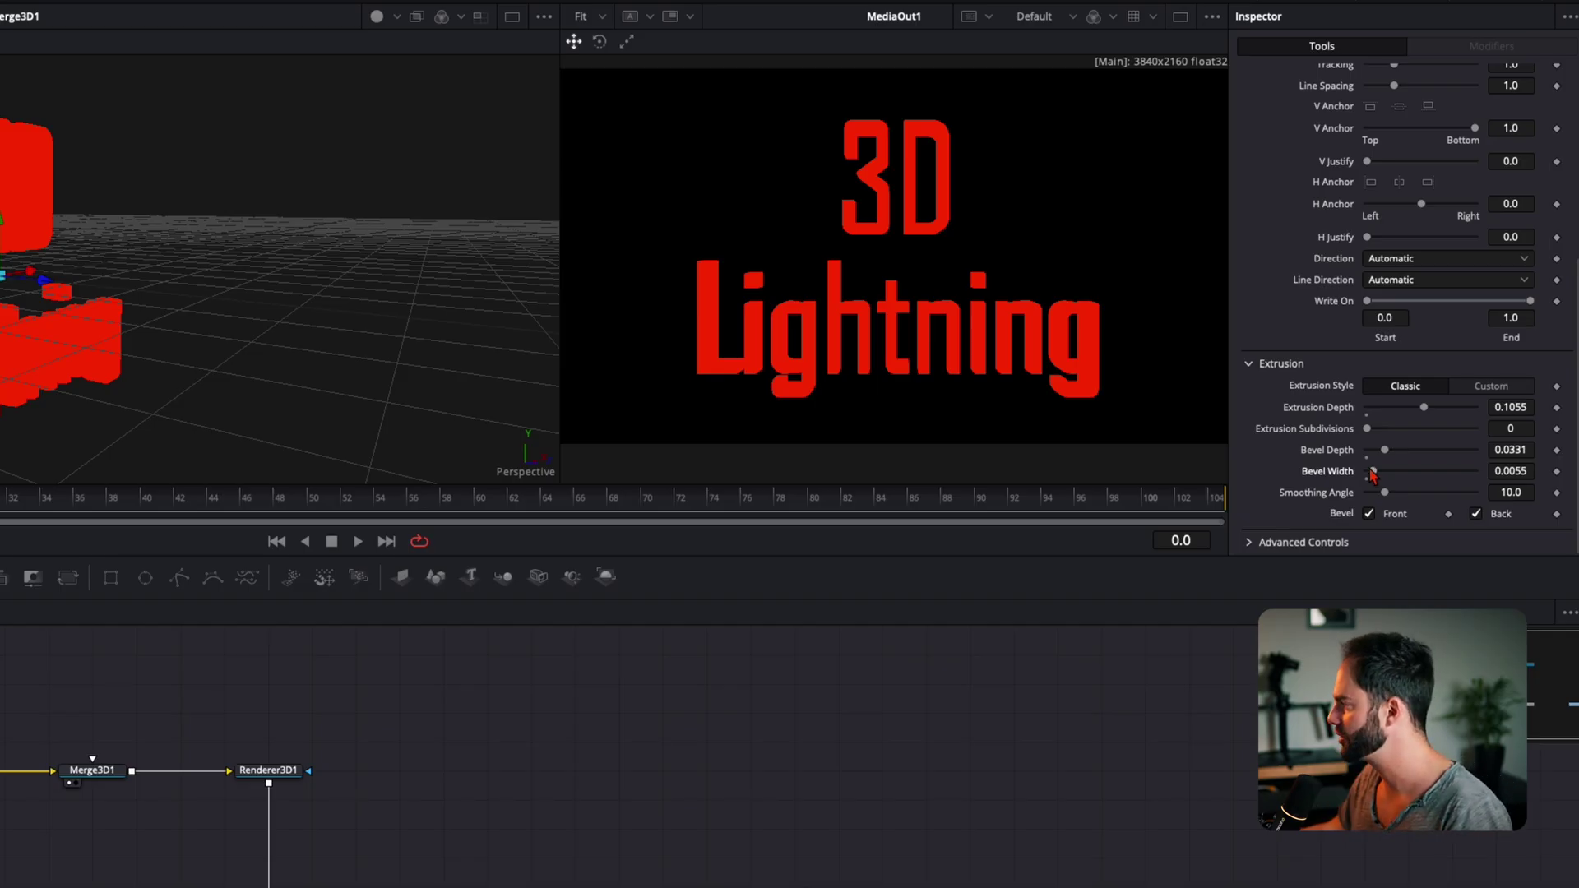
Set the bevel depth to 0.0131 and orbit the view to see the text edge-on
{"action": "left_click_drag", "start_coordinate": [1384, 450], "coordinate": [1374, 450]}
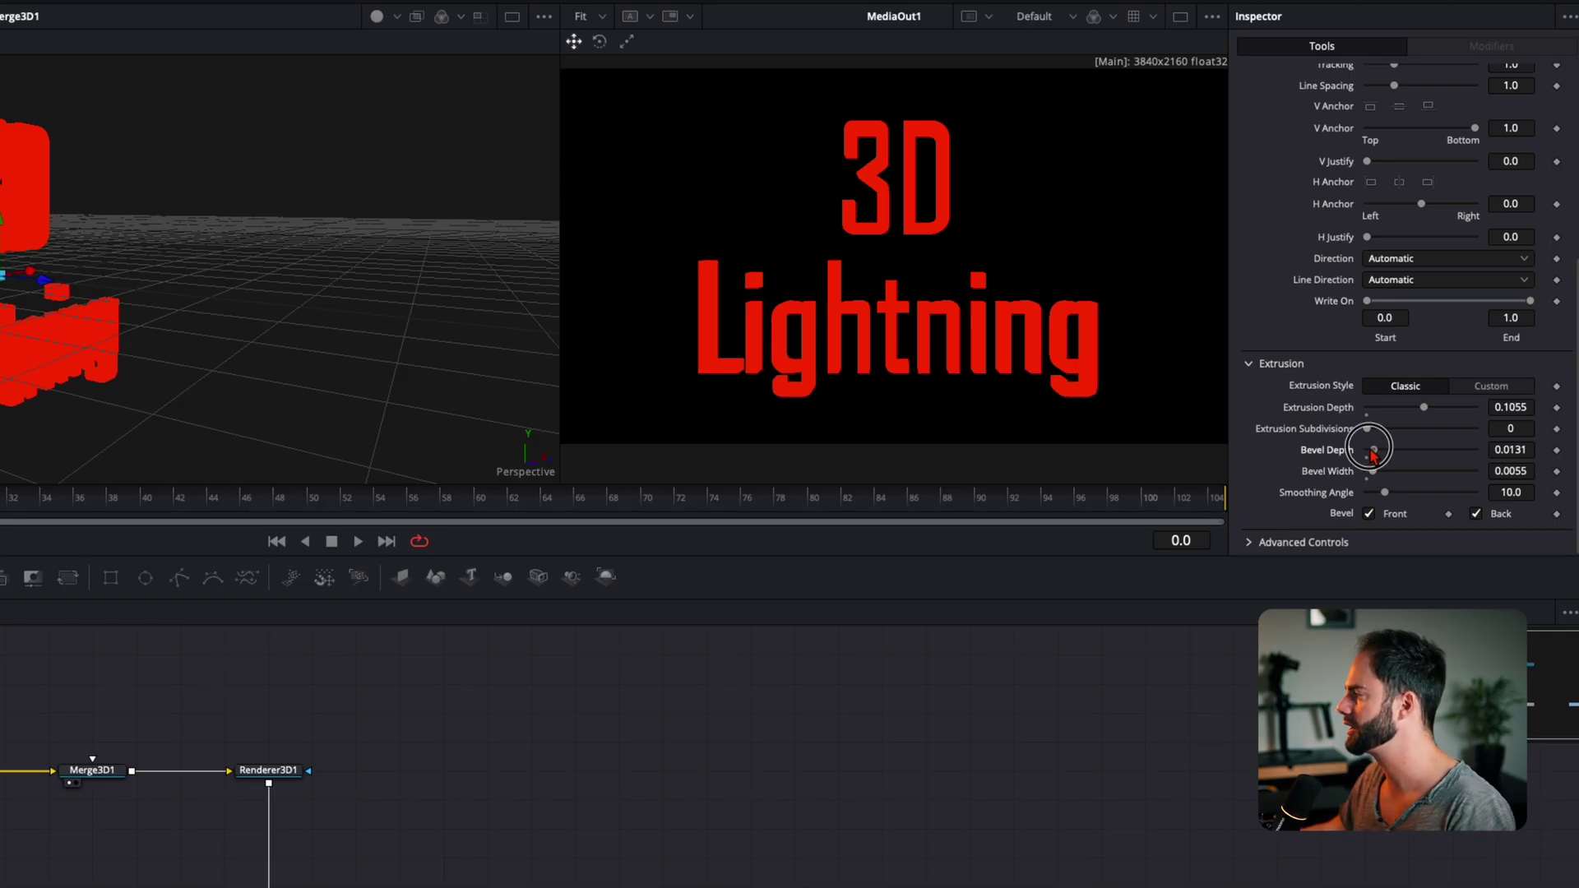
{"action": "left_click_drag", "start_coordinate": [45, 319], "coordinate": [0, 352]}
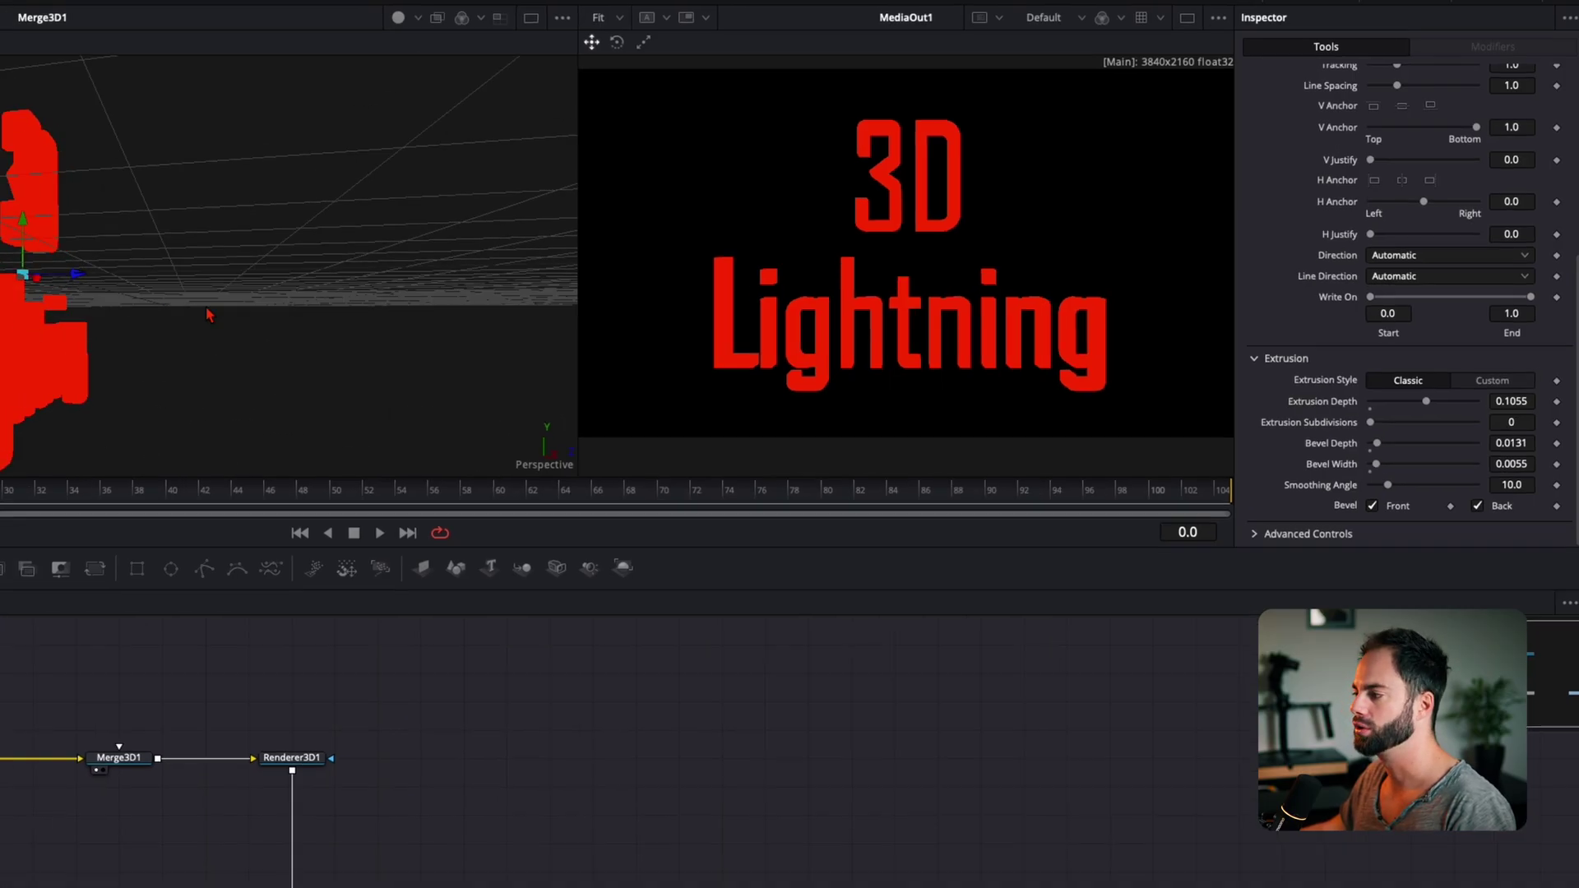
{"action": "left_click_drag", "start_coordinate": [297, 290], "coordinate": [301, 277]}
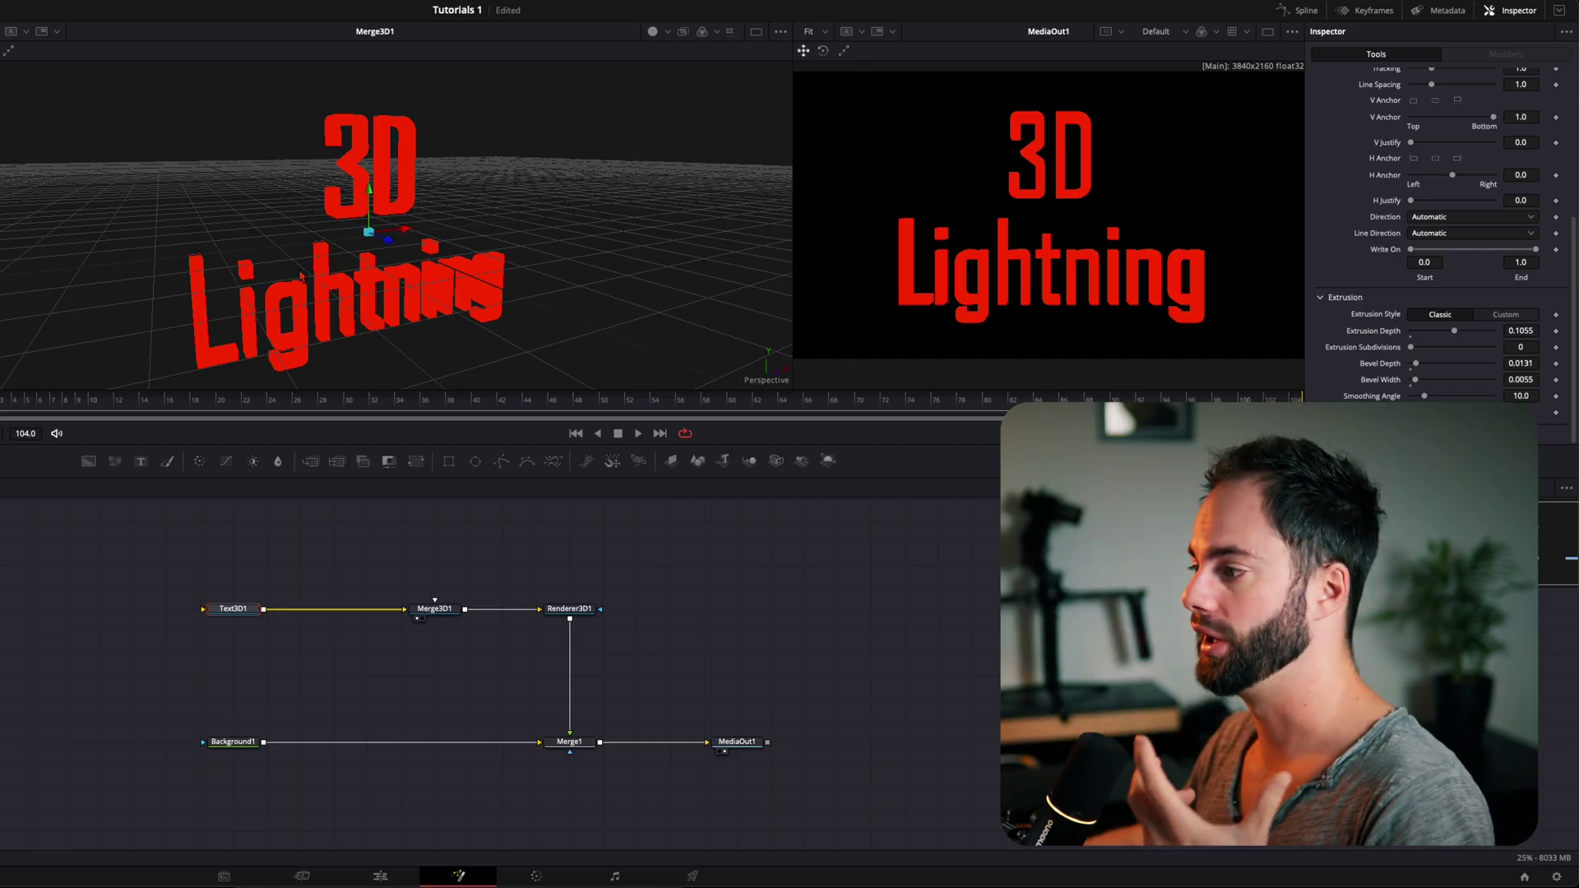
{"action": "left_click_drag", "start_coordinate": [301, 277], "coordinate": [283, 329]}
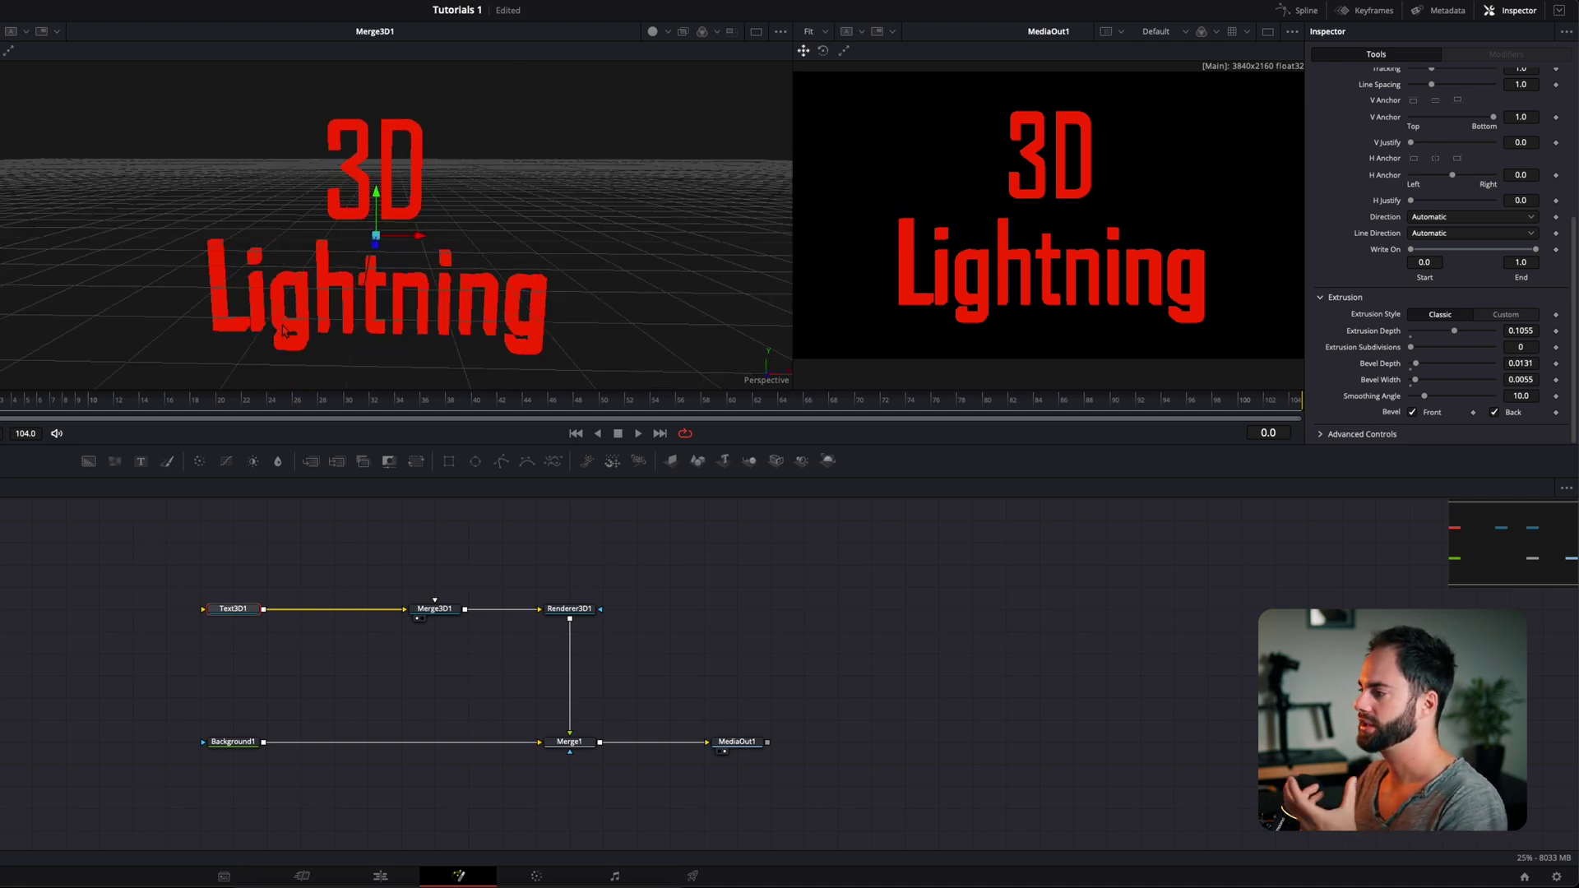
{"action": "left_click_drag", "start_coordinate": [379, 322], "coordinate": [868, 306]}
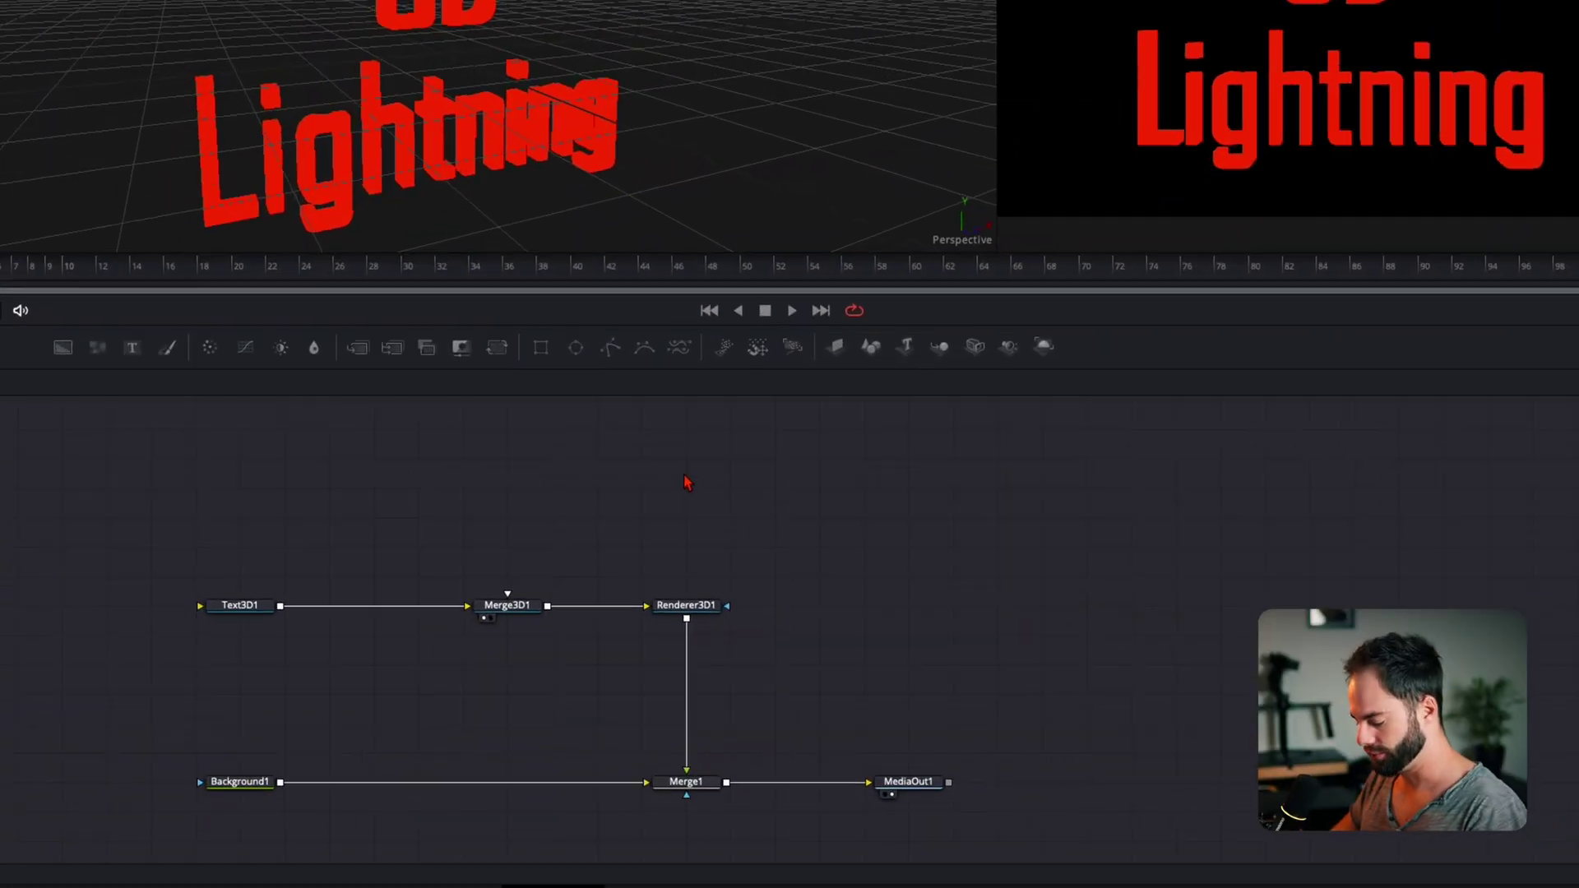
Add an Ambient Light node with the 'amb' search and move it left
{"action": "key", "text": "shift+space"}
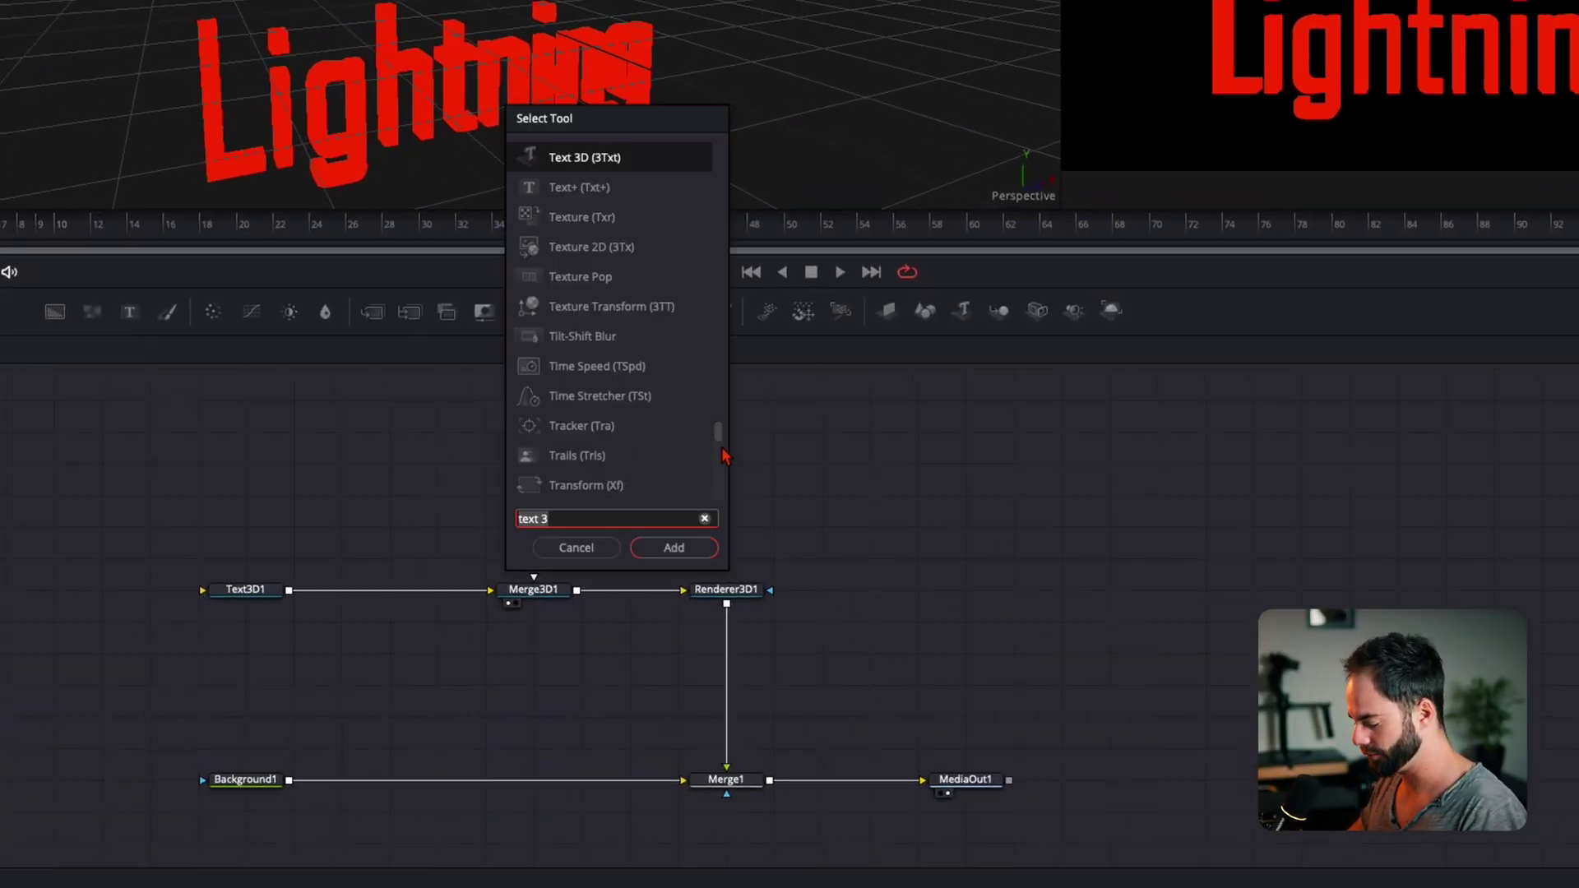
{"action": "type", "text": "ambi"}
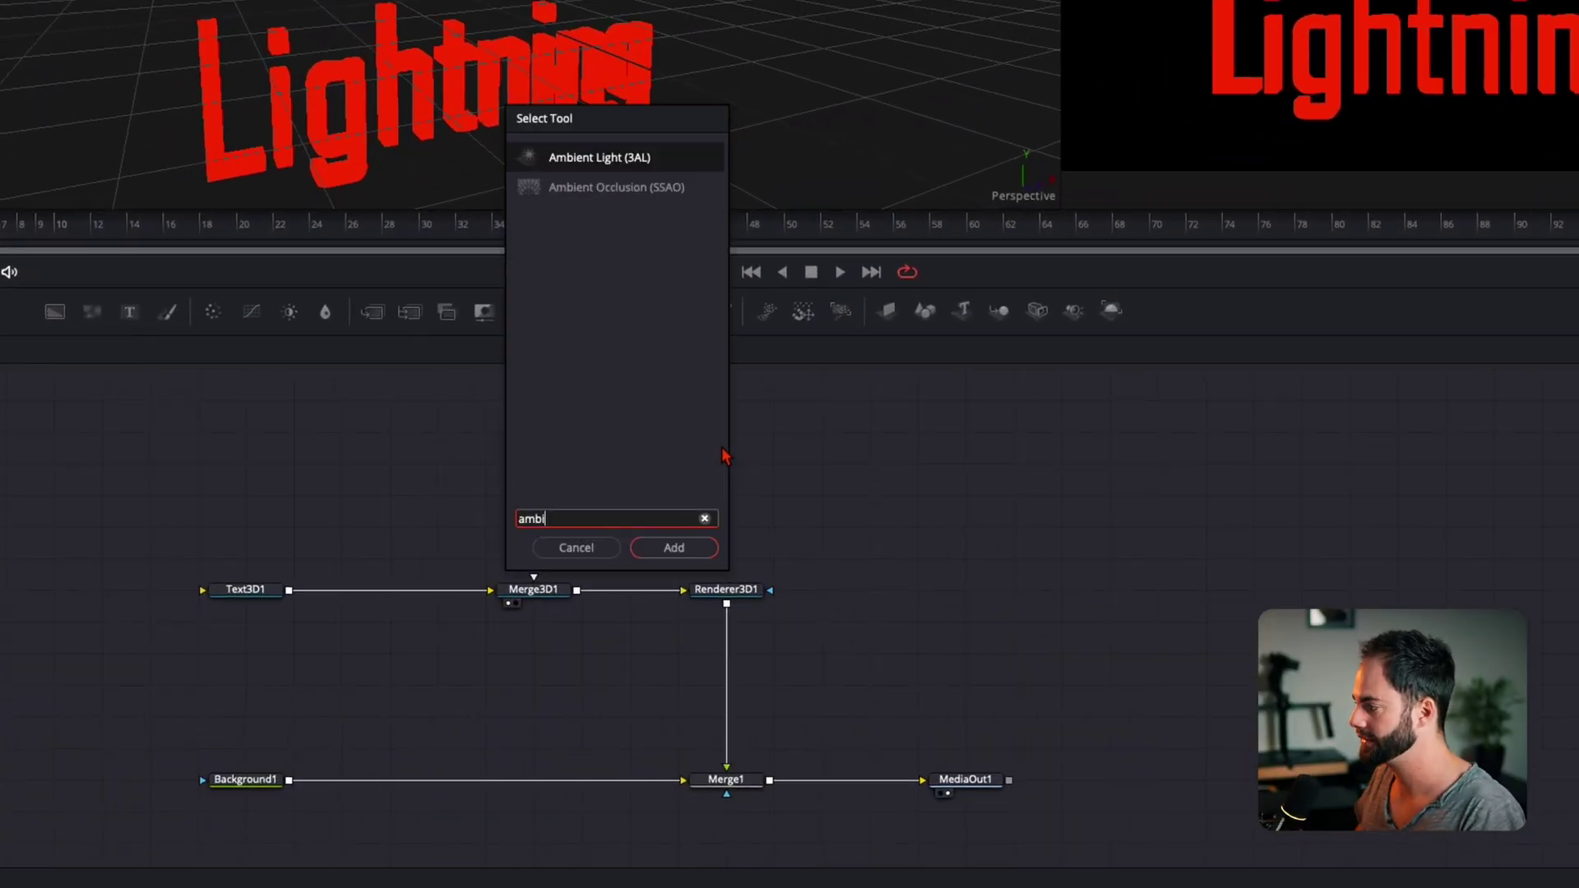
{"action": "key", "text": "Return"}
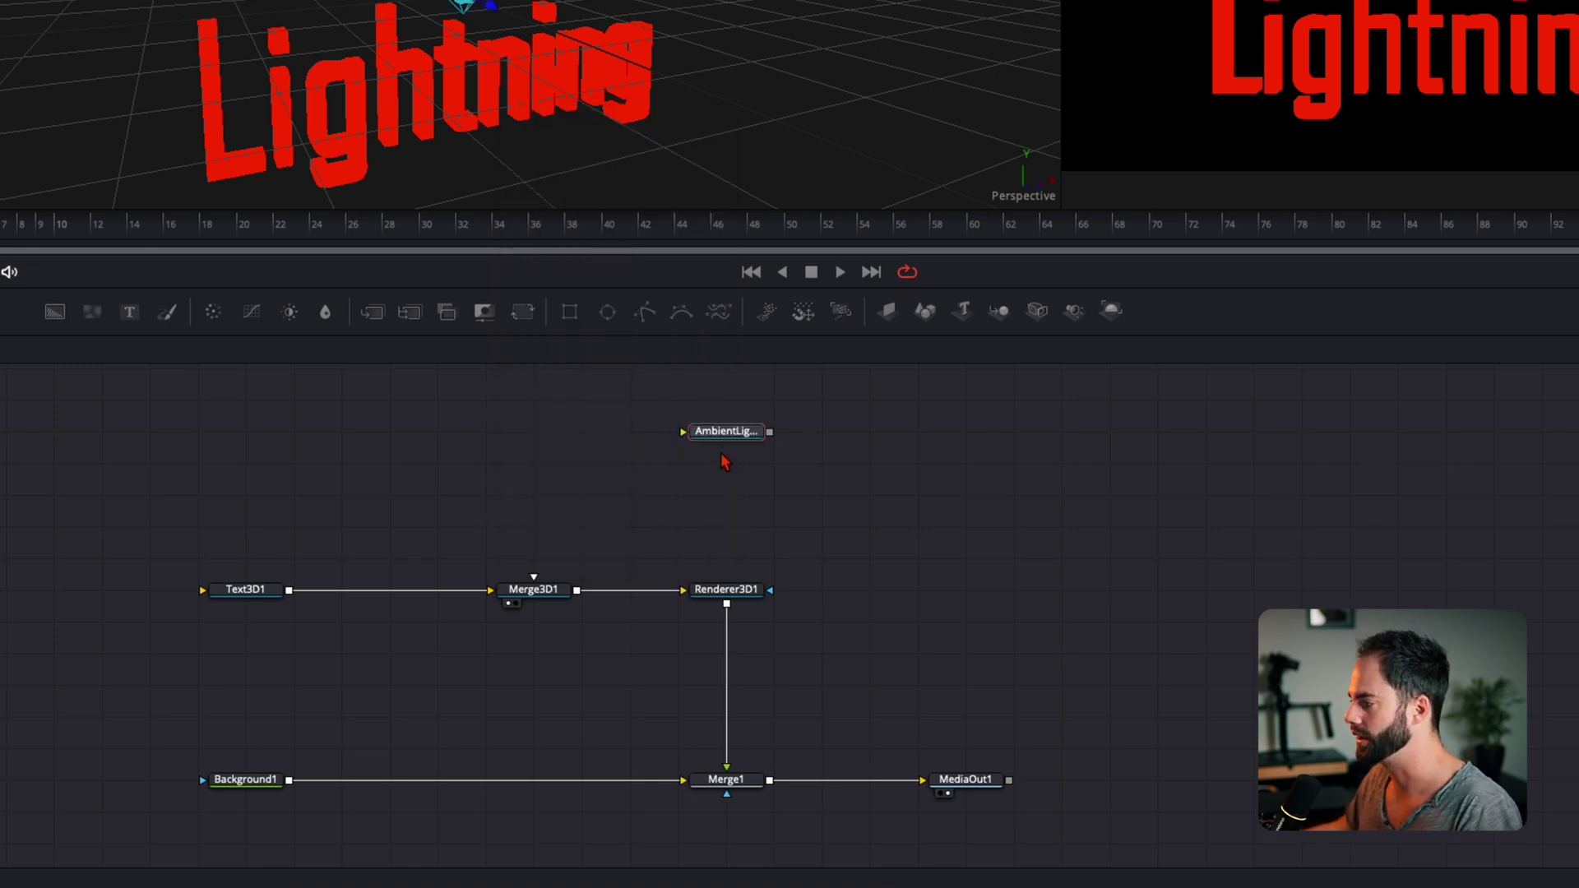
{"action": "left_click_drag", "start_coordinate": [724, 431], "coordinate": [338, 431]}
{"action": "left_click", "coordinate": [567, 540]}
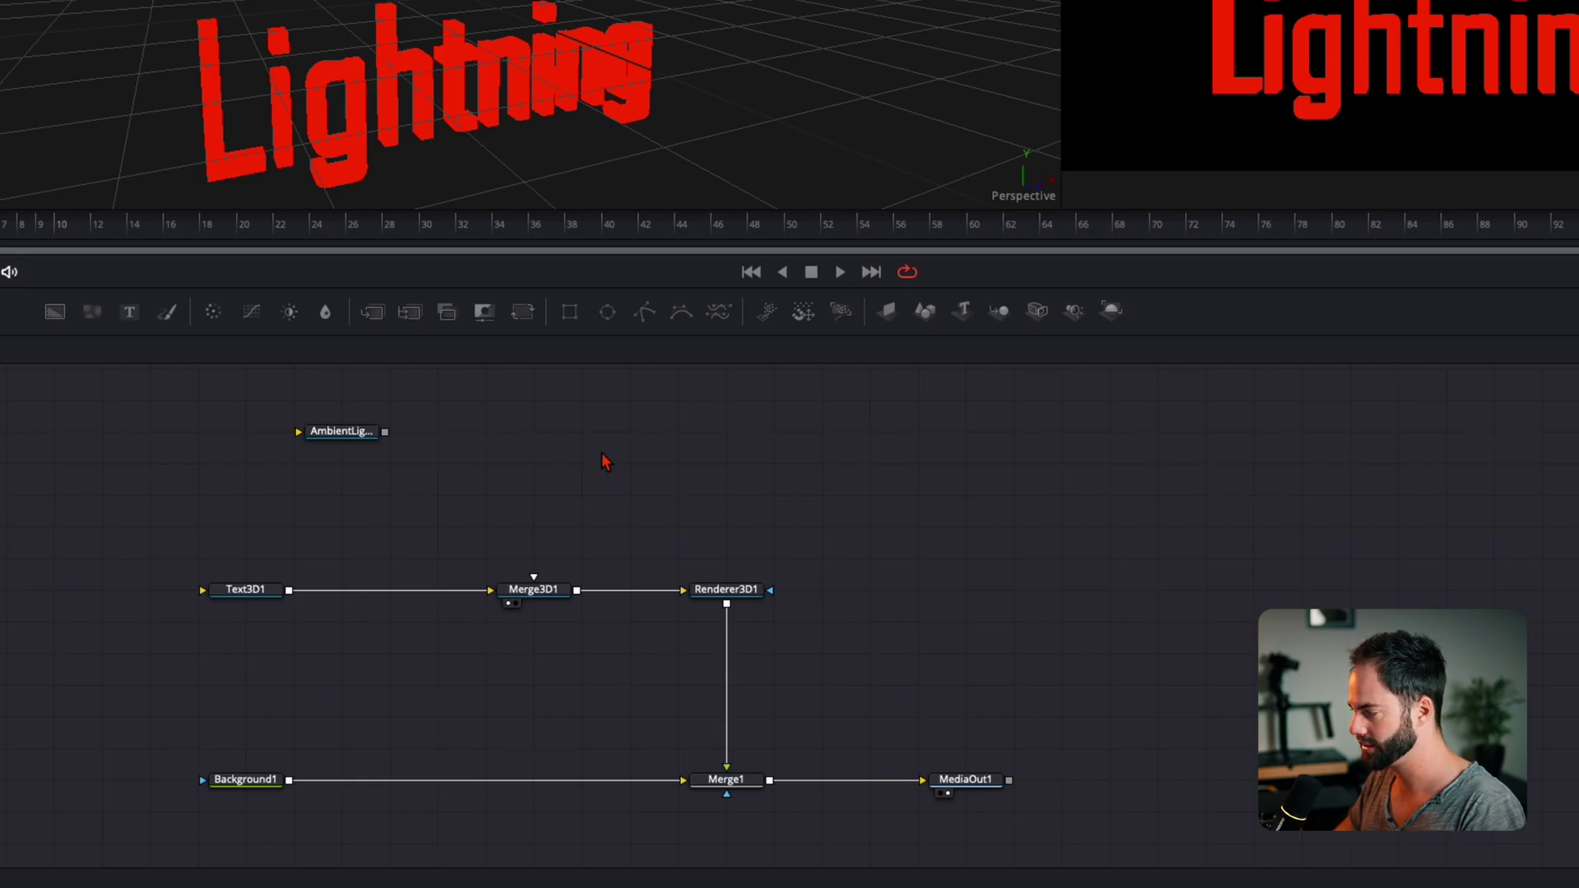
Add a Directional Light node with the 'dire' search
{"action": "key", "text": "shift+space"}
{"action": "type", "text": "dire"}
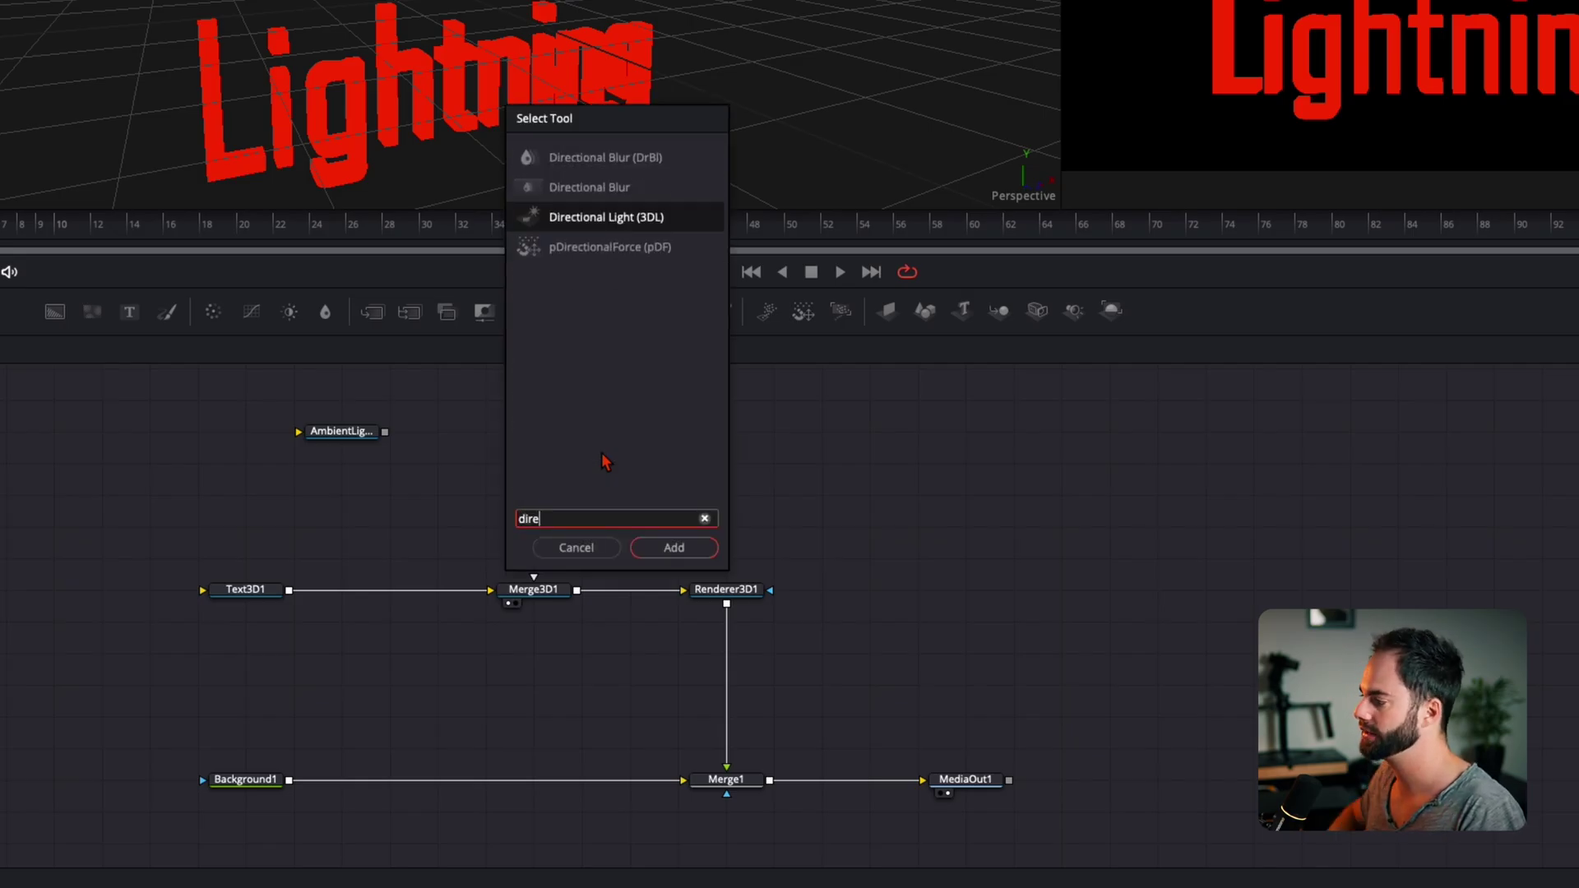
{"action": "key", "text": "Return"}
Place the directional light beside the ambient light and add a Spot Light level with both
{"action": "left_click_drag", "start_coordinate": [590, 519], "coordinate": [546, 421]}
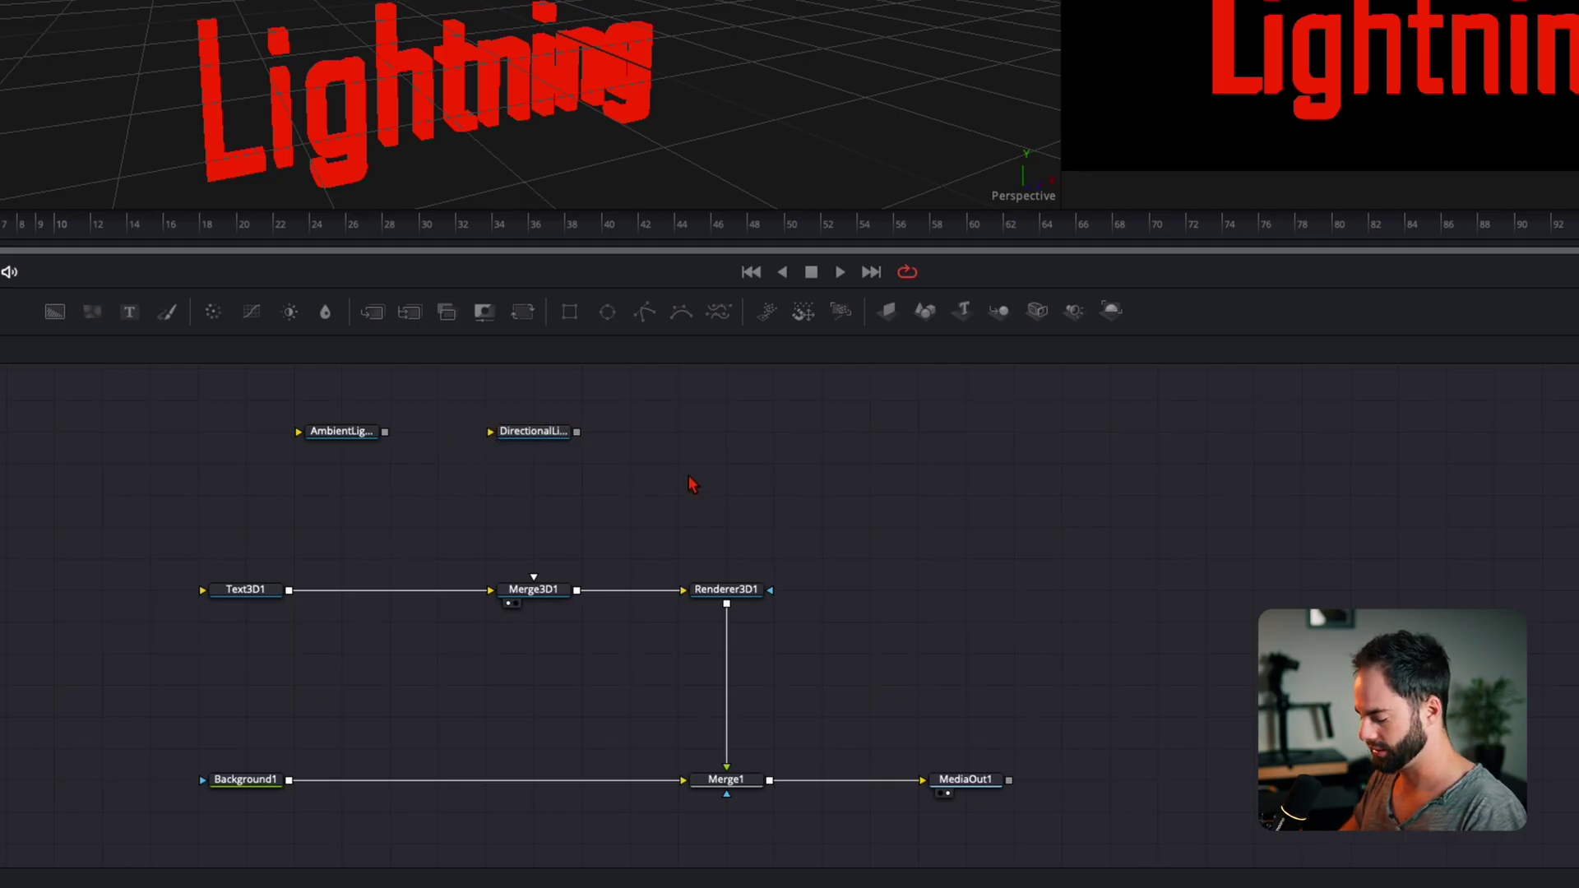
{"action": "key", "text": "shift+space"}
{"action": "type", "text": "spot"}
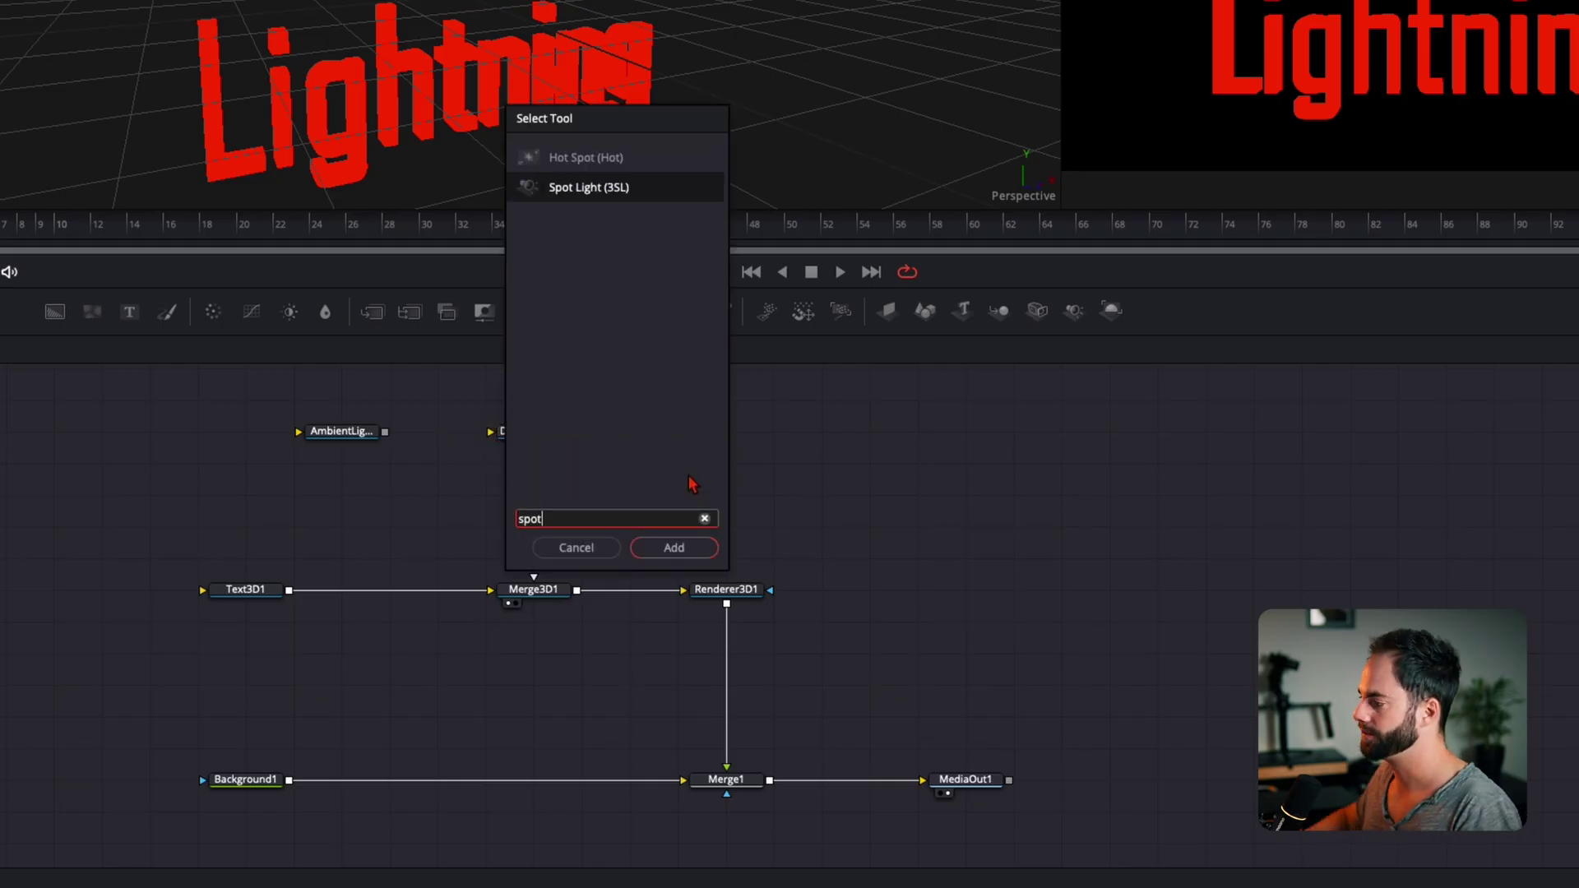
{"action": "key", "text": "Return"}
{"action": "left_click_drag", "start_coordinate": [684, 466], "coordinate": [729, 434]}
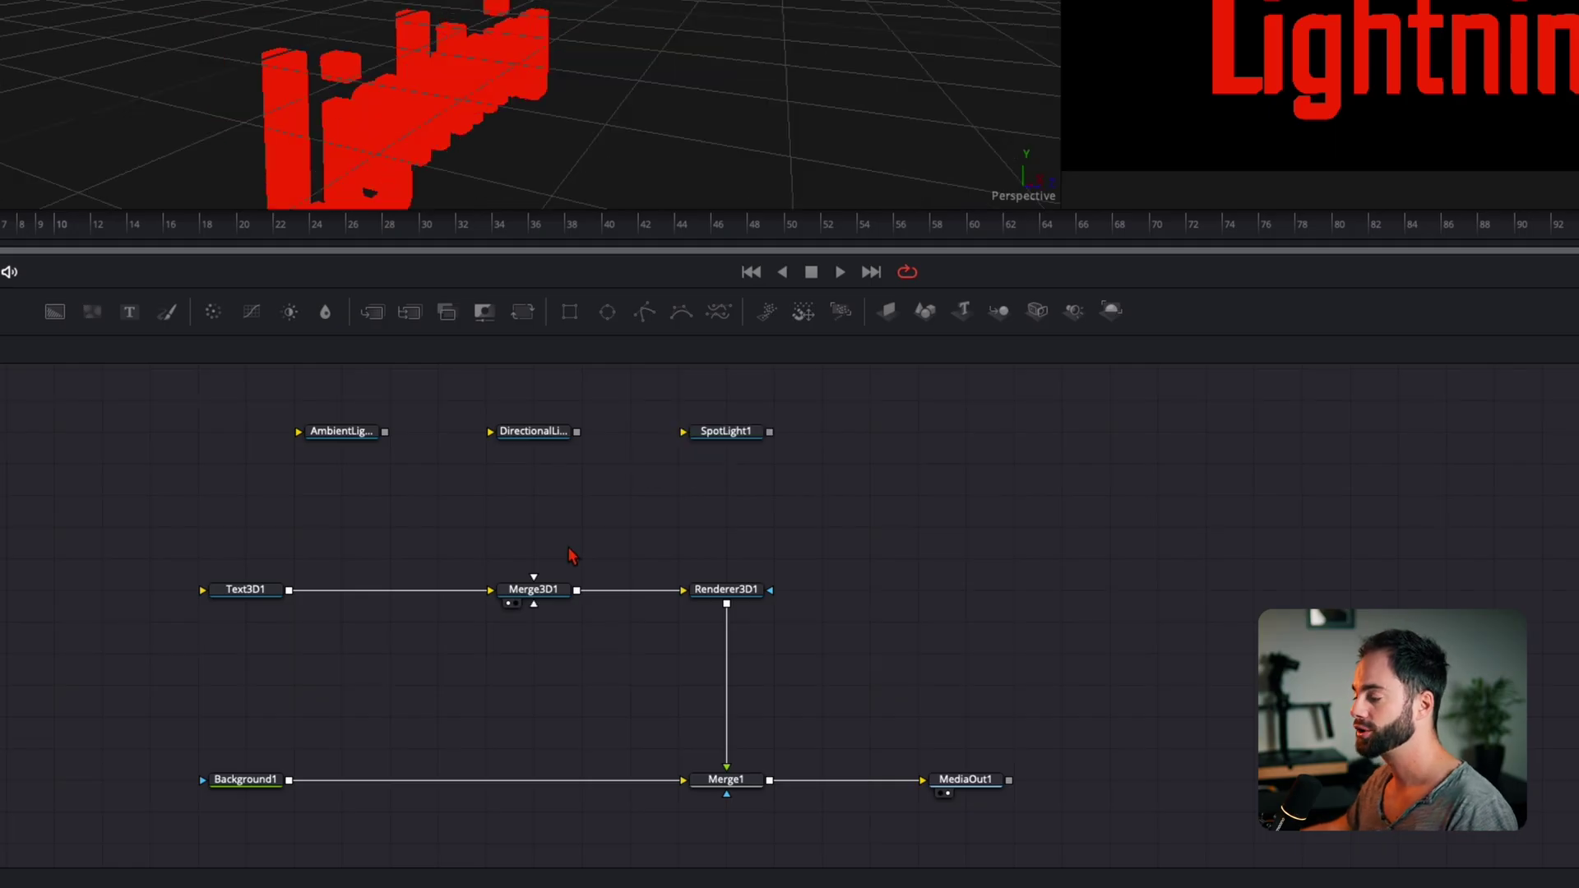
Wire AmbientLight1 into Merge3D1 and orbit the viewer to a front view of the text
{"action": "left_click", "coordinate": [352, 433]}
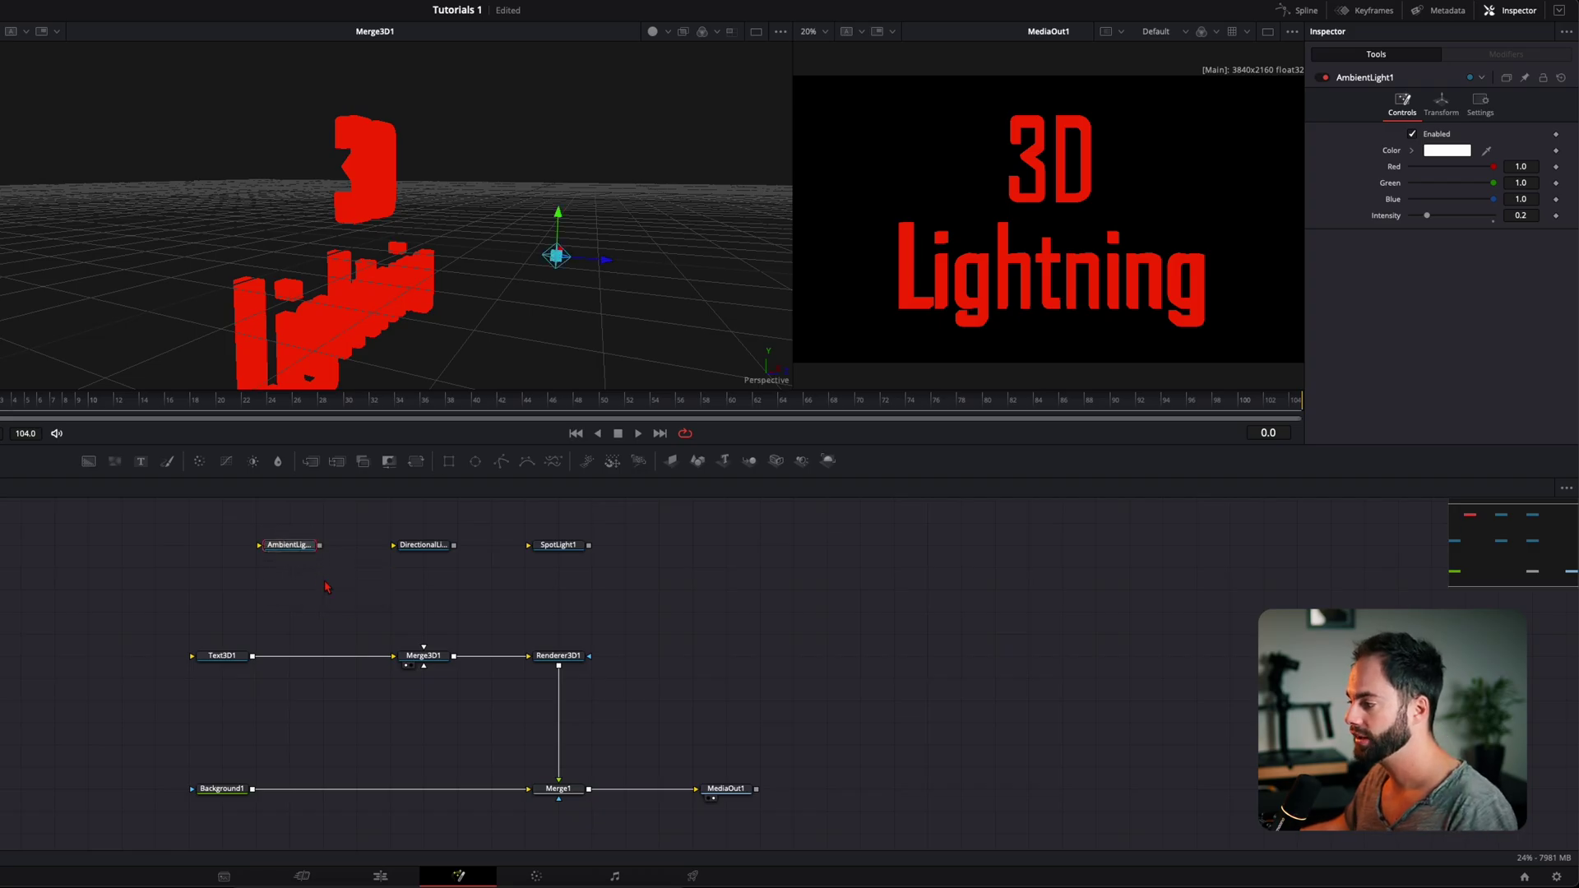
{"action": "left_click_drag", "start_coordinate": [321, 547], "coordinate": [424, 648]}
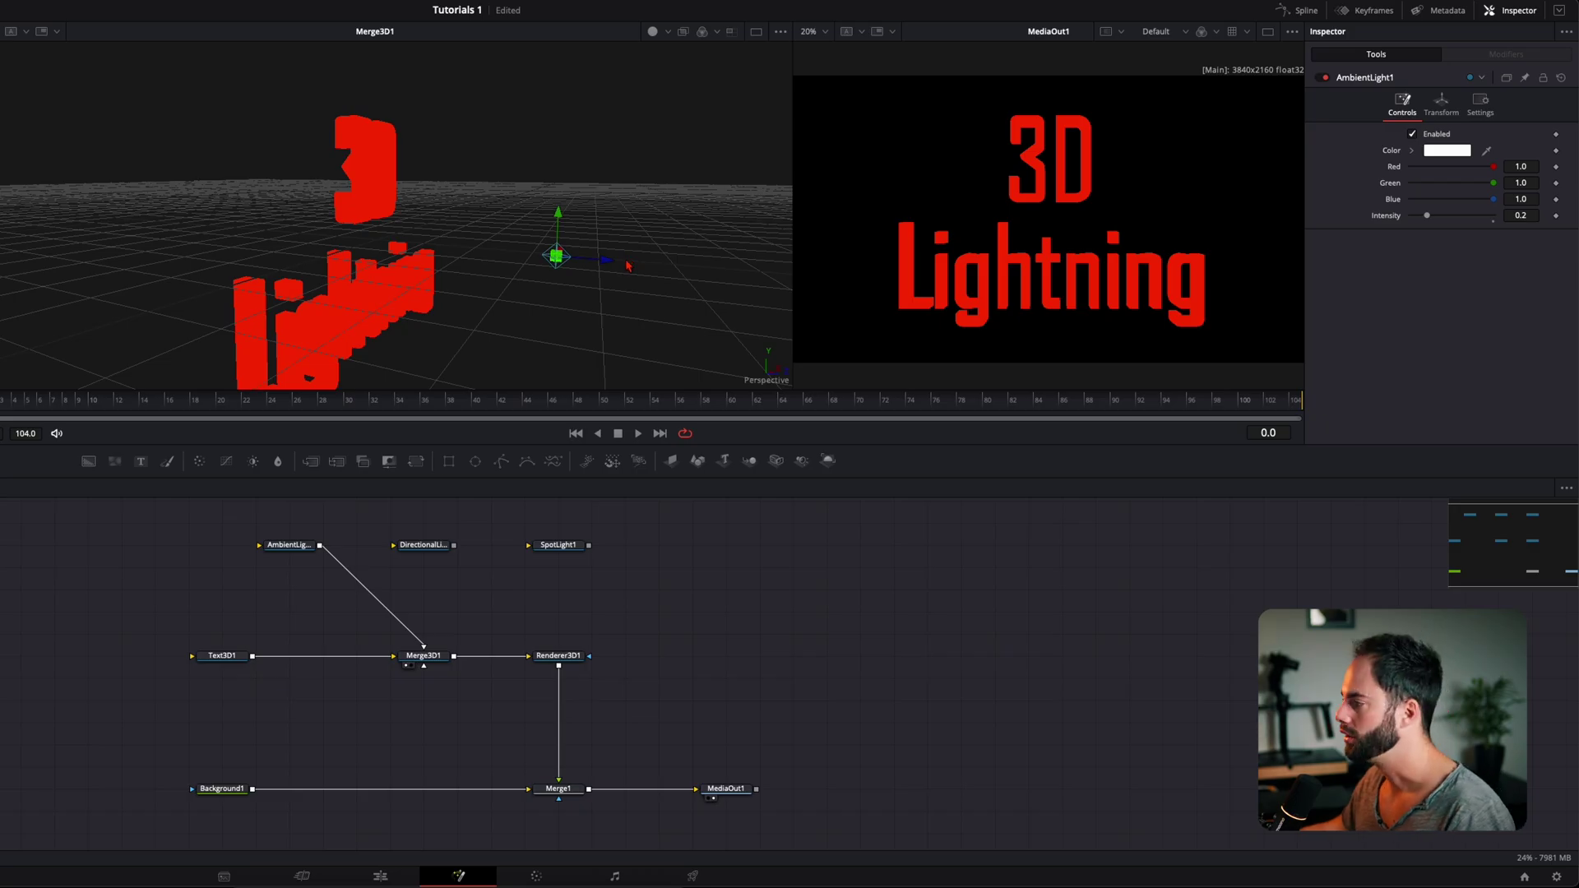
{"action": "left_click_drag", "start_coordinate": [562, 264], "coordinate": [553, 152]}
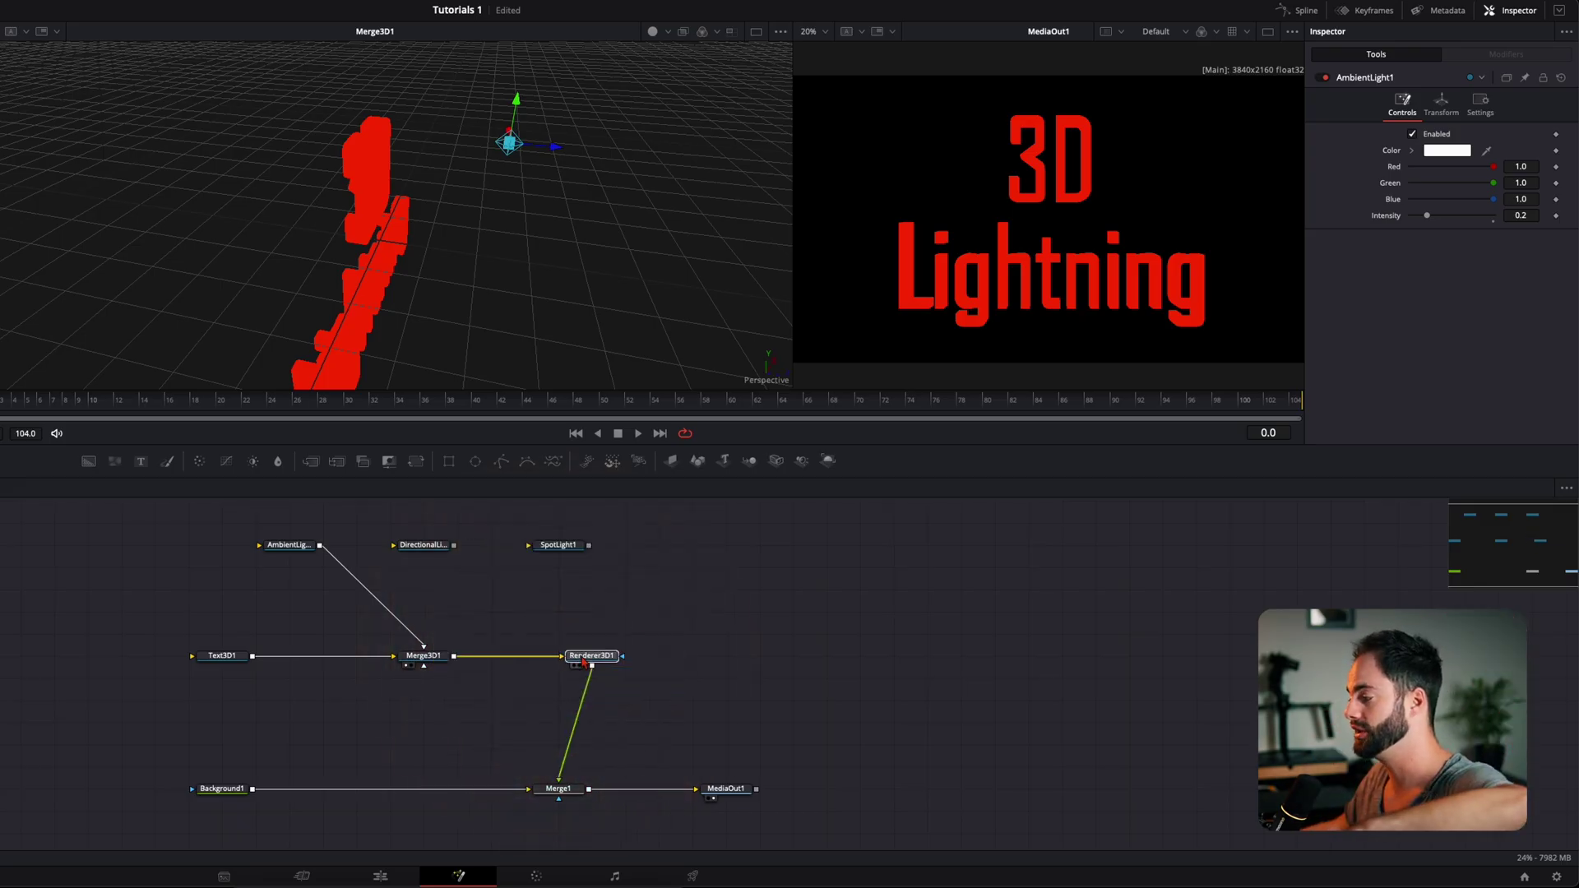
Enable Lighting and Shadows on Renderer3D1 so the text renders dark
{"action": "left_click", "coordinate": [585, 657]}
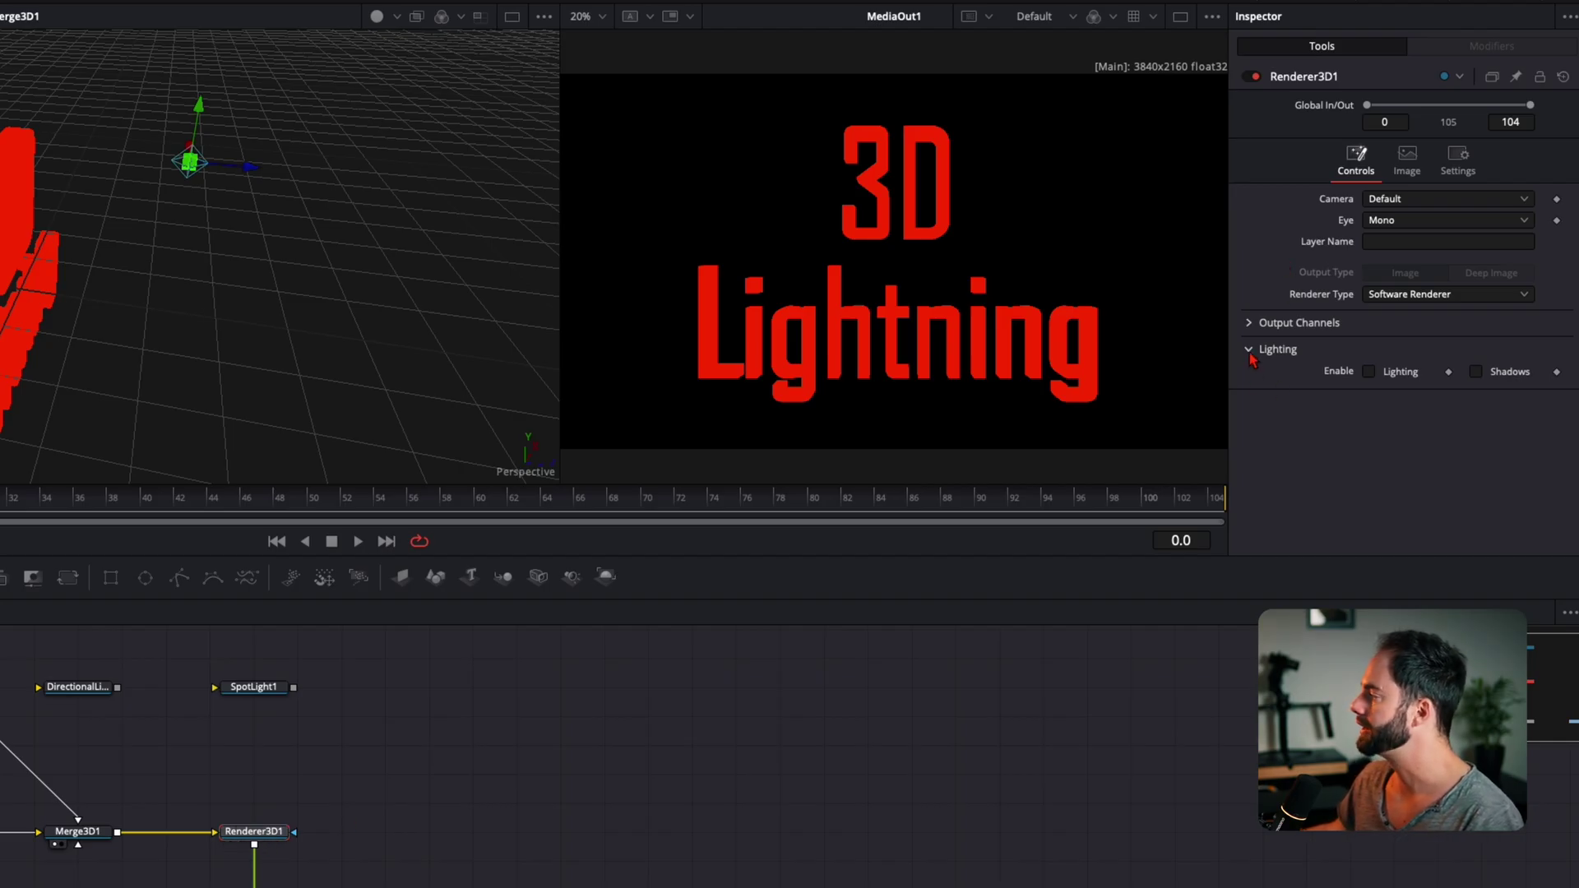
{"action": "left_click", "coordinate": [1369, 372]}
{"action": "left_click", "coordinate": [1475, 371]}
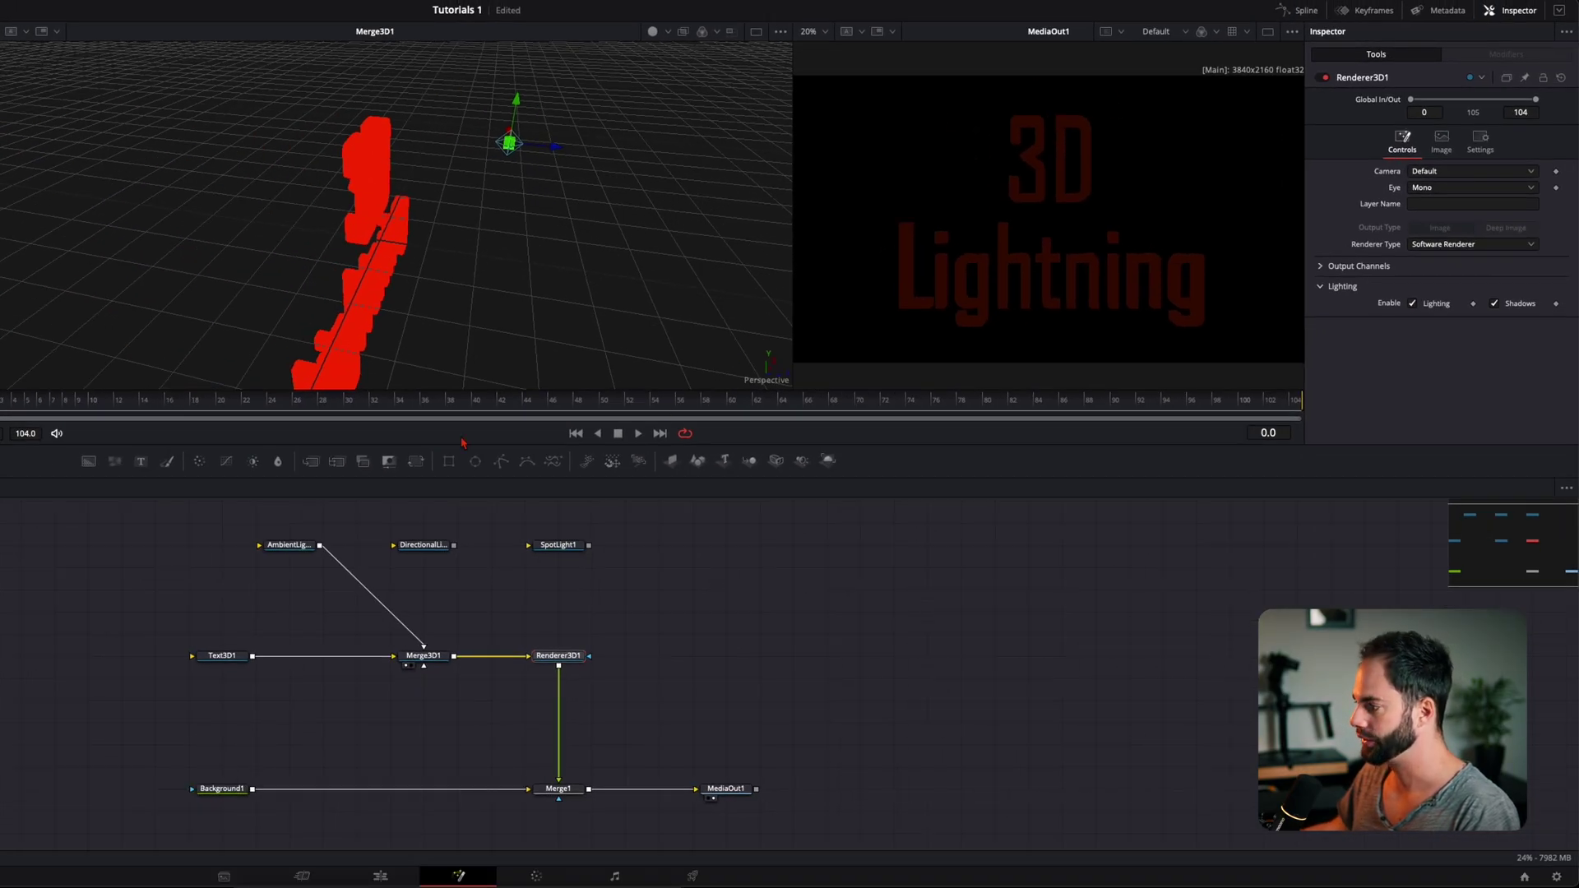
Temporarily disable AmbientLight1 and reposition its gizmo in the 3D viewer
{"action": "left_click", "coordinate": [306, 544]}
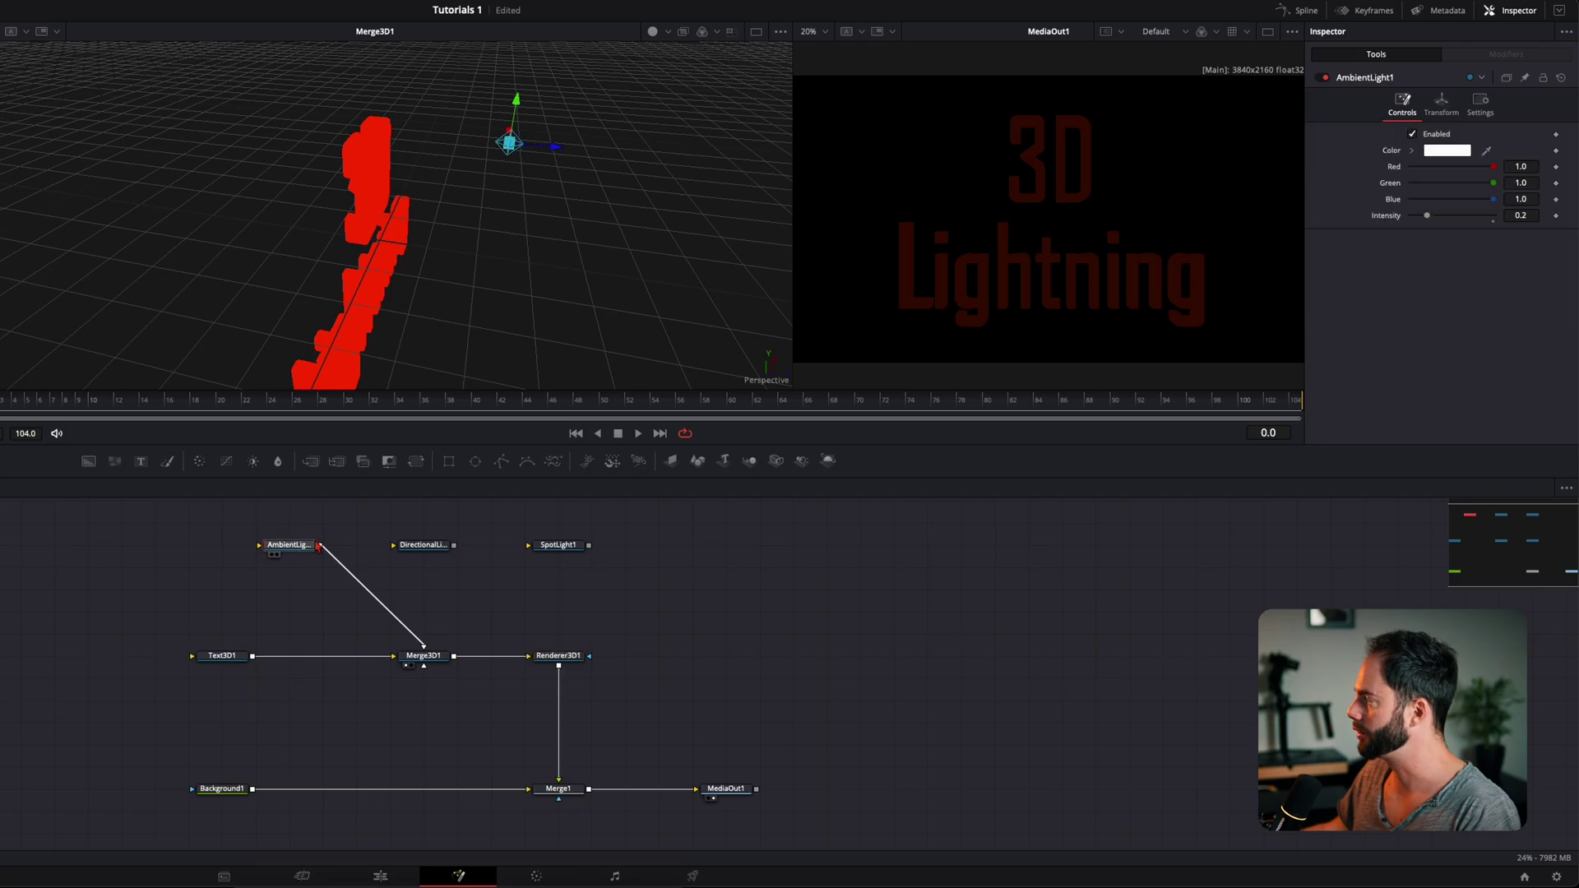
{"action": "left_click", "coordinate": [1321, 78]}
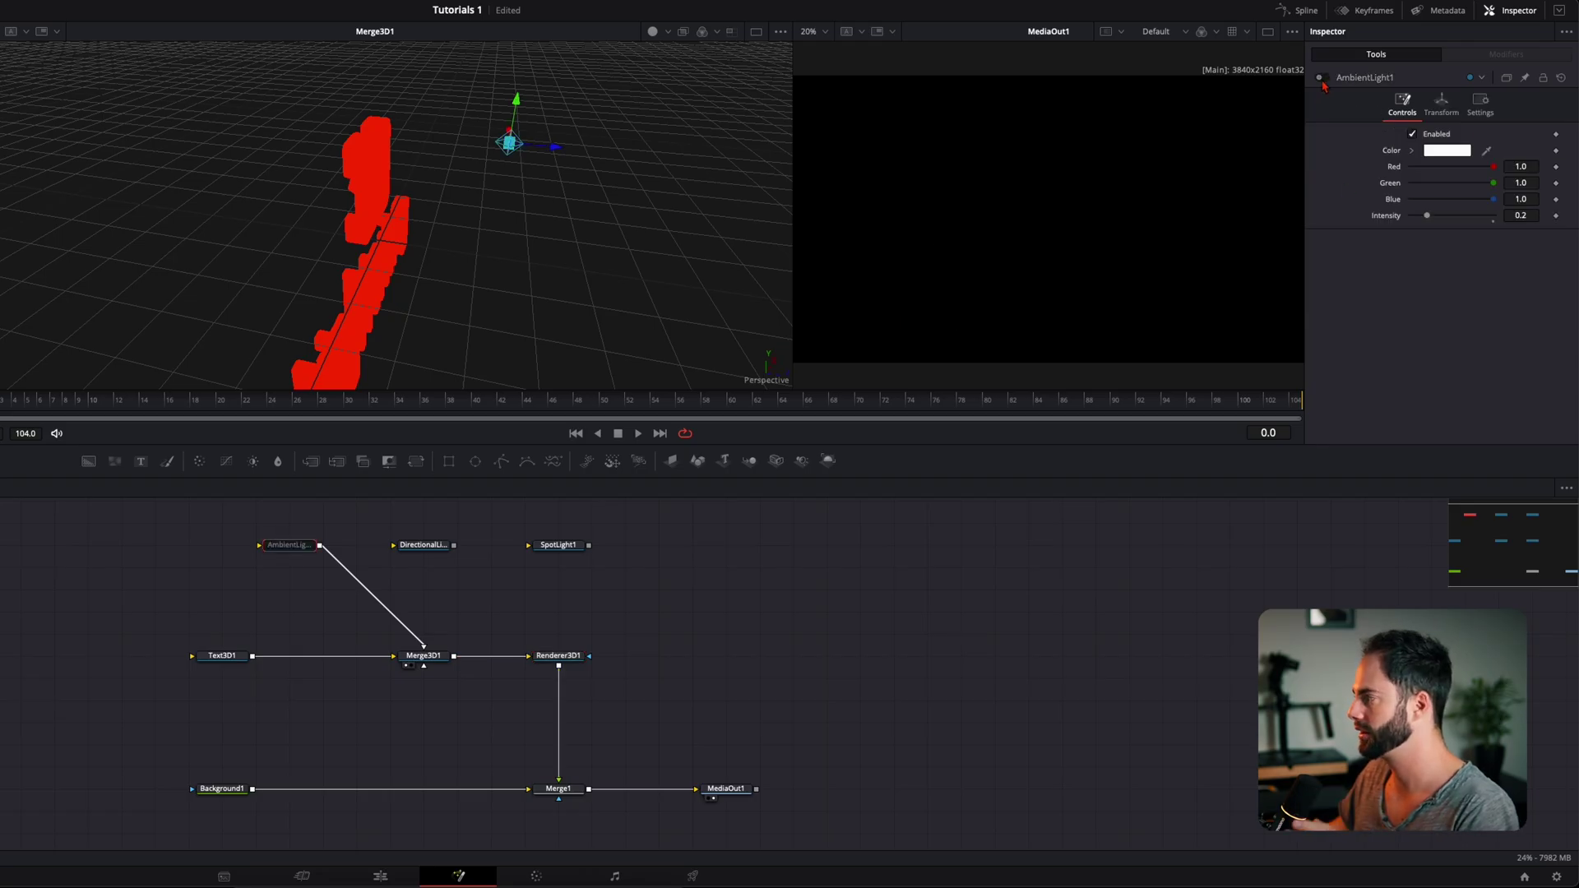
{"action": "left_click_drag", "start_coordinate": [700, 316], "coordinate": [496, 162]}
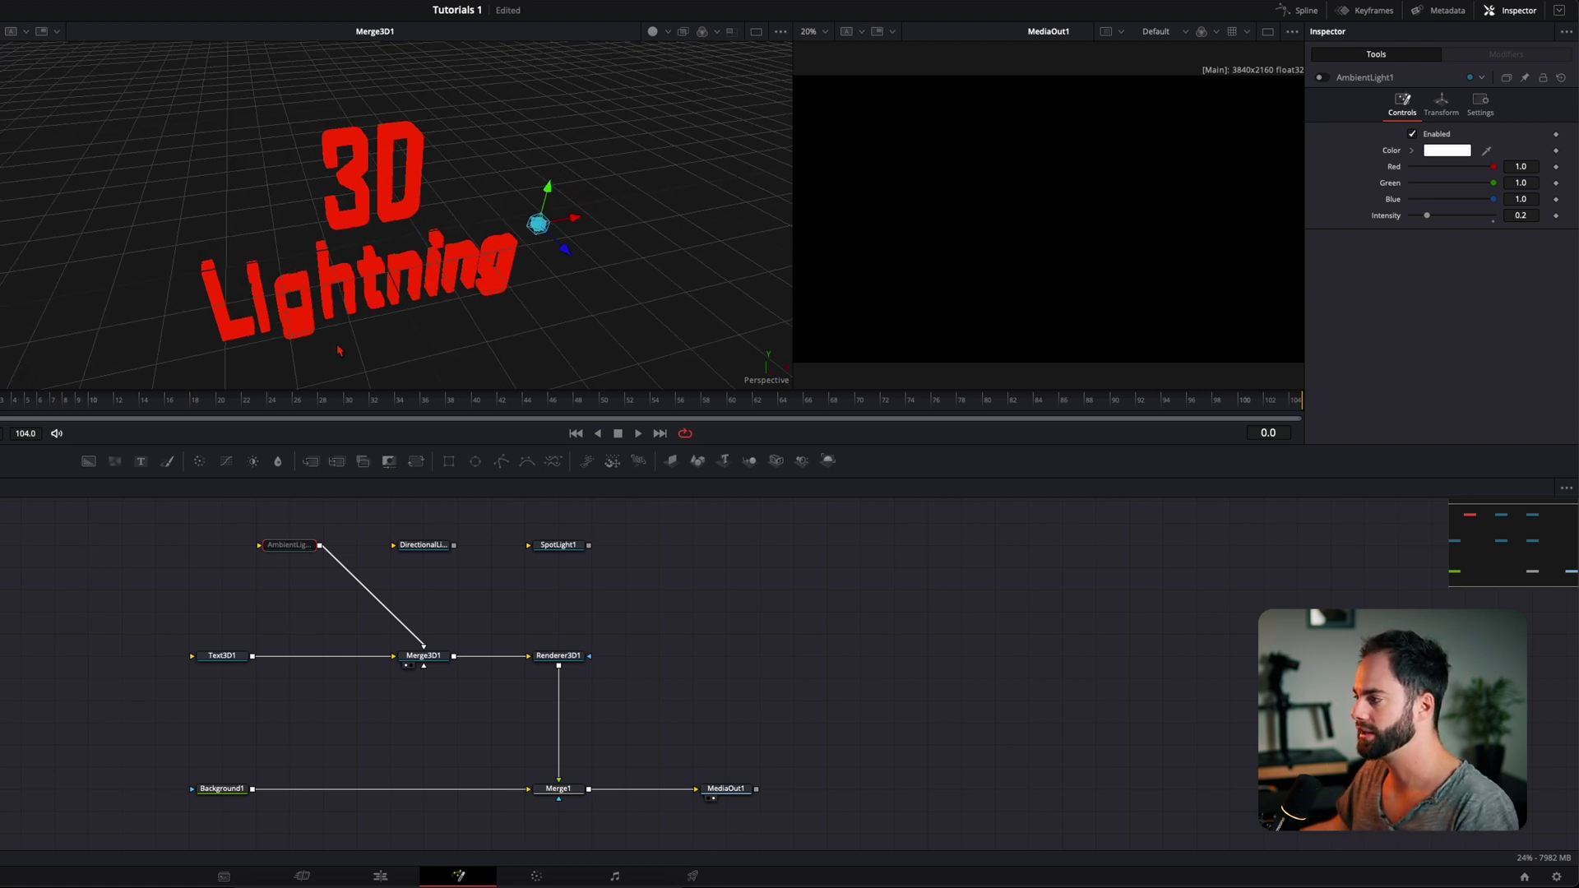
{"action": "left_click_drag", "start_coordinate": [338, 350], "coordinate": [455, 251]}
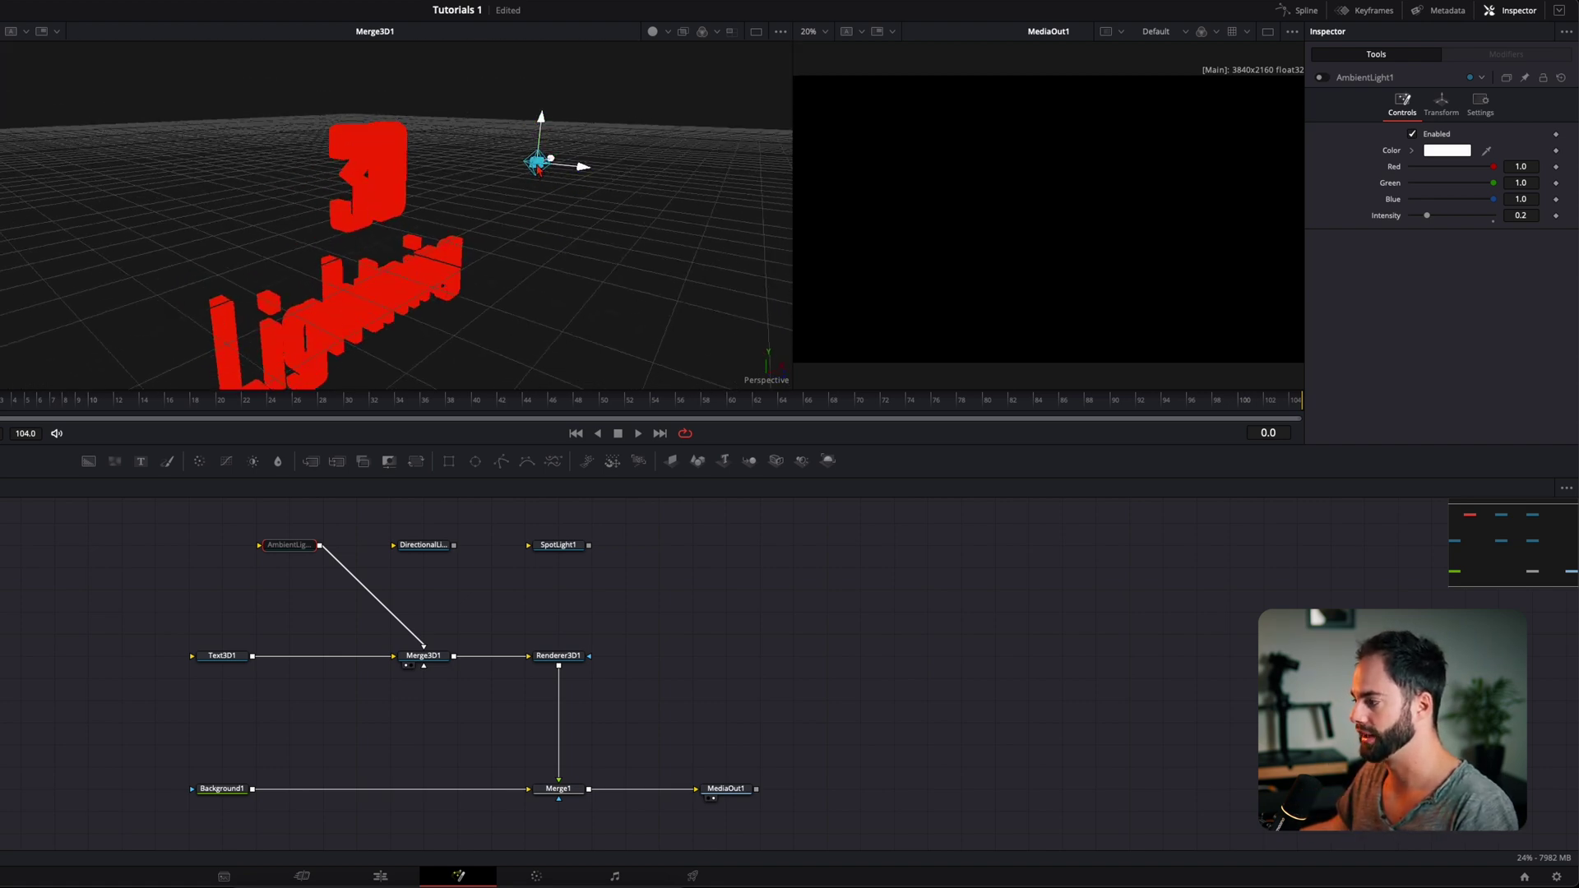
{"action": "left_click_drag", "start_coordinate": [550, 159], "coordinate": [497, 196]}
{"action": "left_click", "coordinate": [743, 788]}
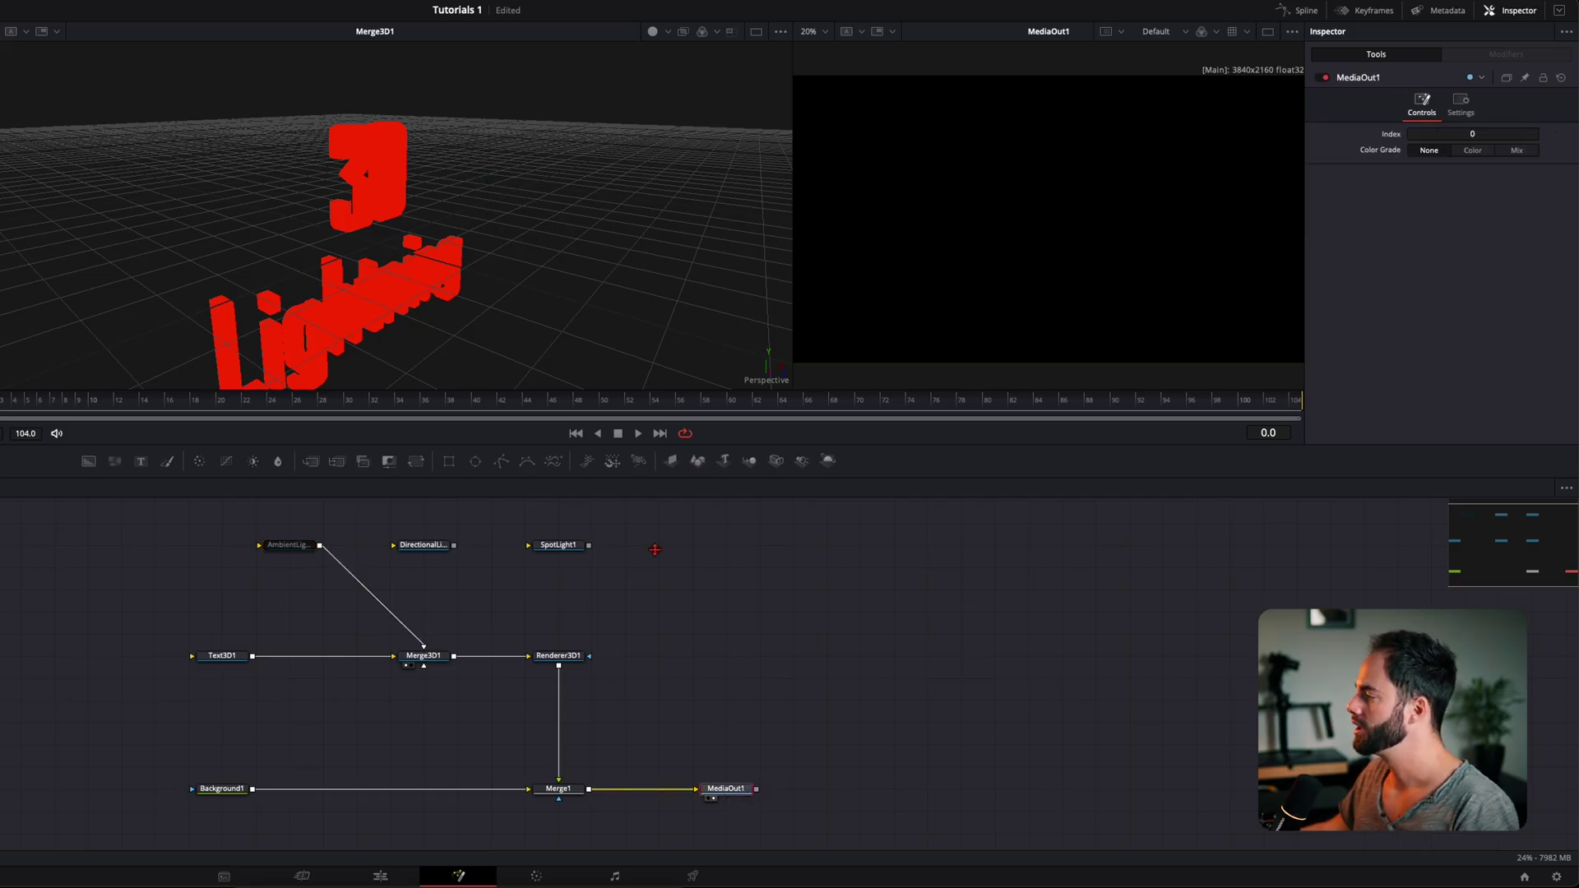
Re-enable AmbientLight1, move it right, and raise its Intensity to 0.283
{"action": "left_click", "coordinate": [307, 549]}
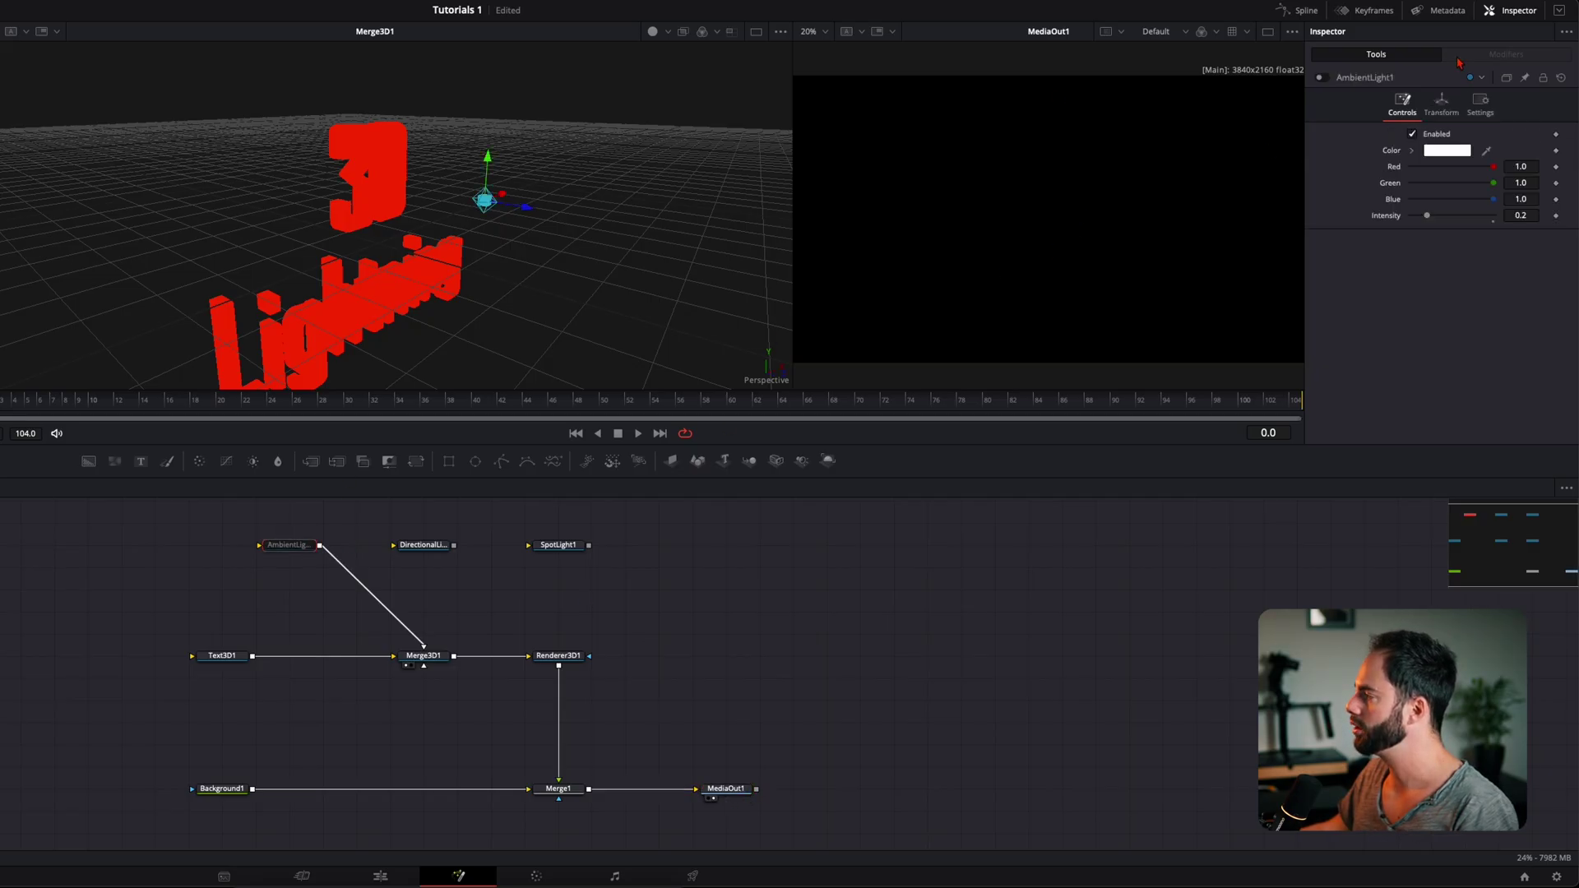
{"action": "left_click", "coordinate": [1320, 78]}
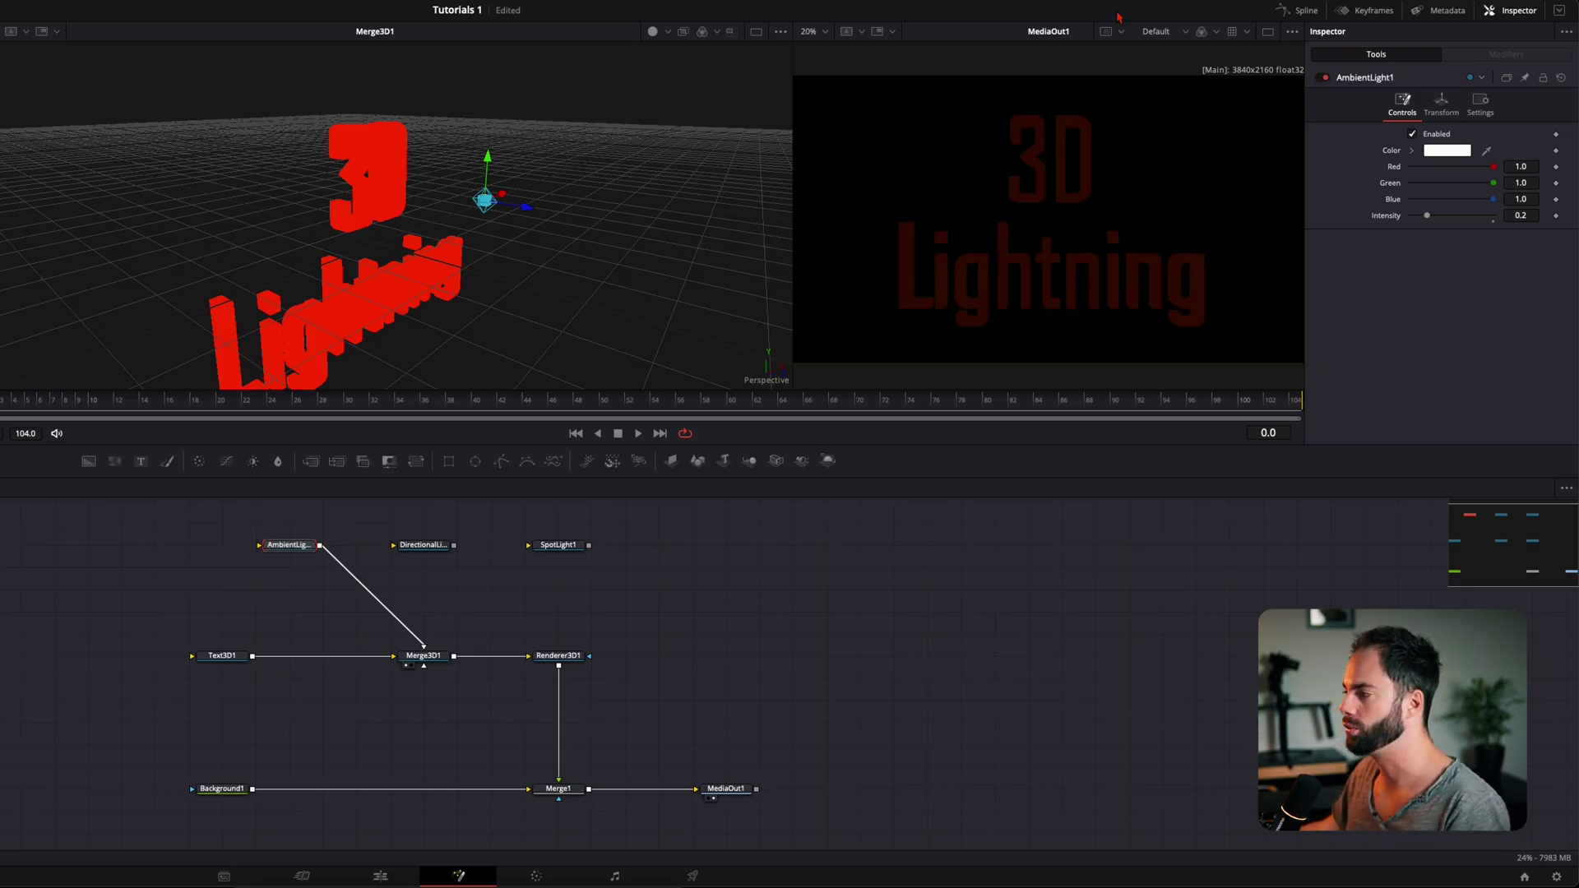
{"action": "left_click_drag", "start_coordinate": [483, 289], "coordinate": [655, 236]}
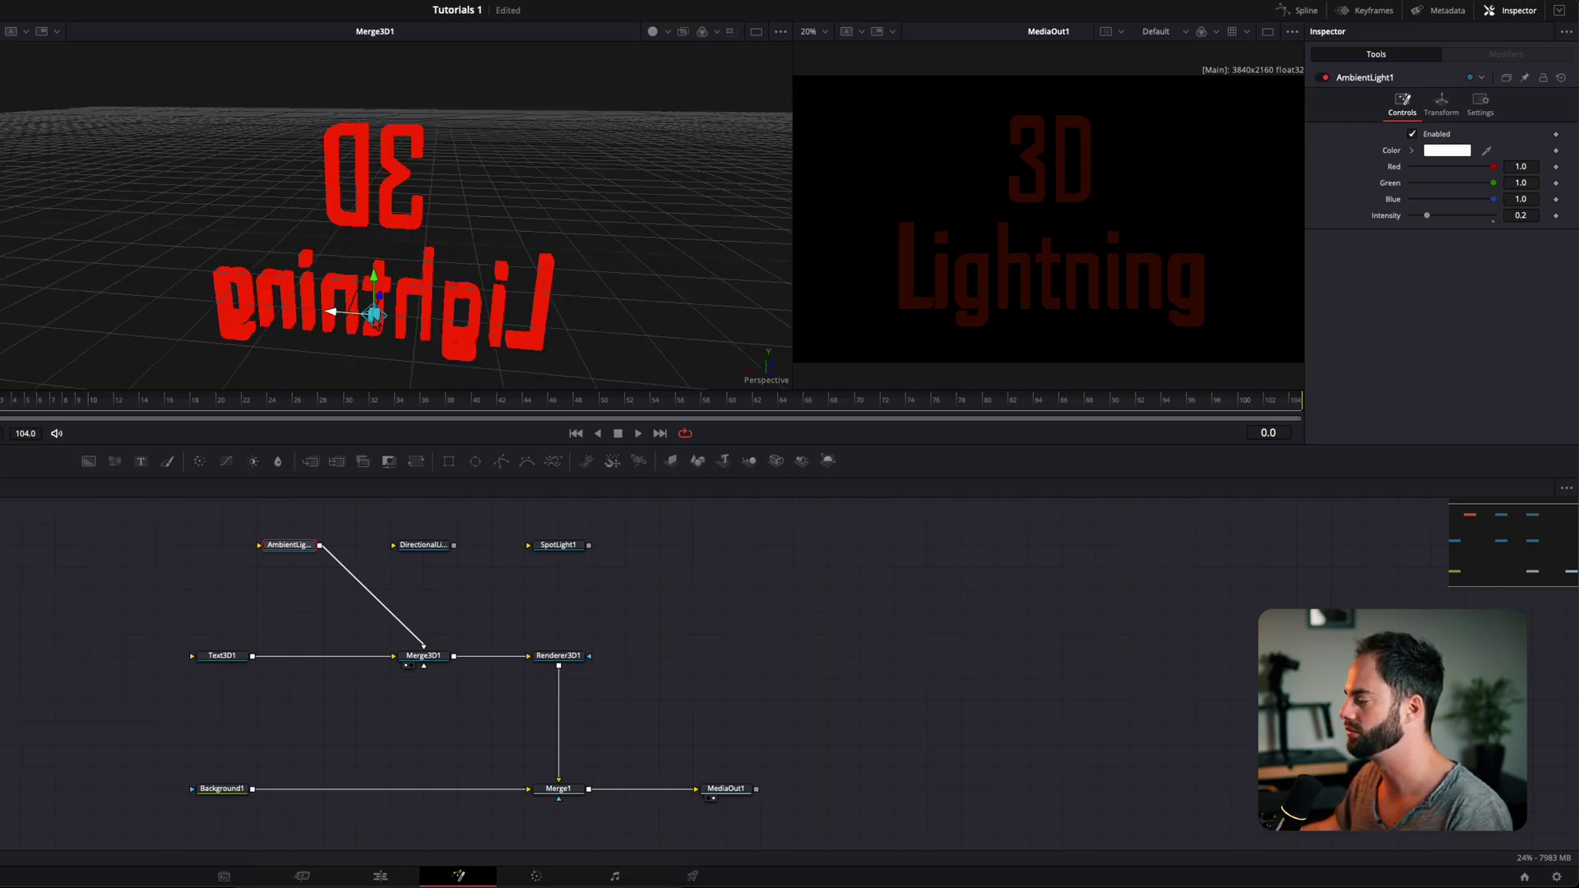
{"action": "mouse_move", "coordinate": [374, 314]}
{"action": "left_mouse_down"}
{"action": "mouse_move", "coordinate": [659, 304]}
{"action": "mouse_move", "coordinate": [740, 264]}
{"action": "mouse_move", "coordinate": [250, 305]}
{"action": "mouse_move", "coordinate": [372, 288]}
{"action": "left_mouse_up"}
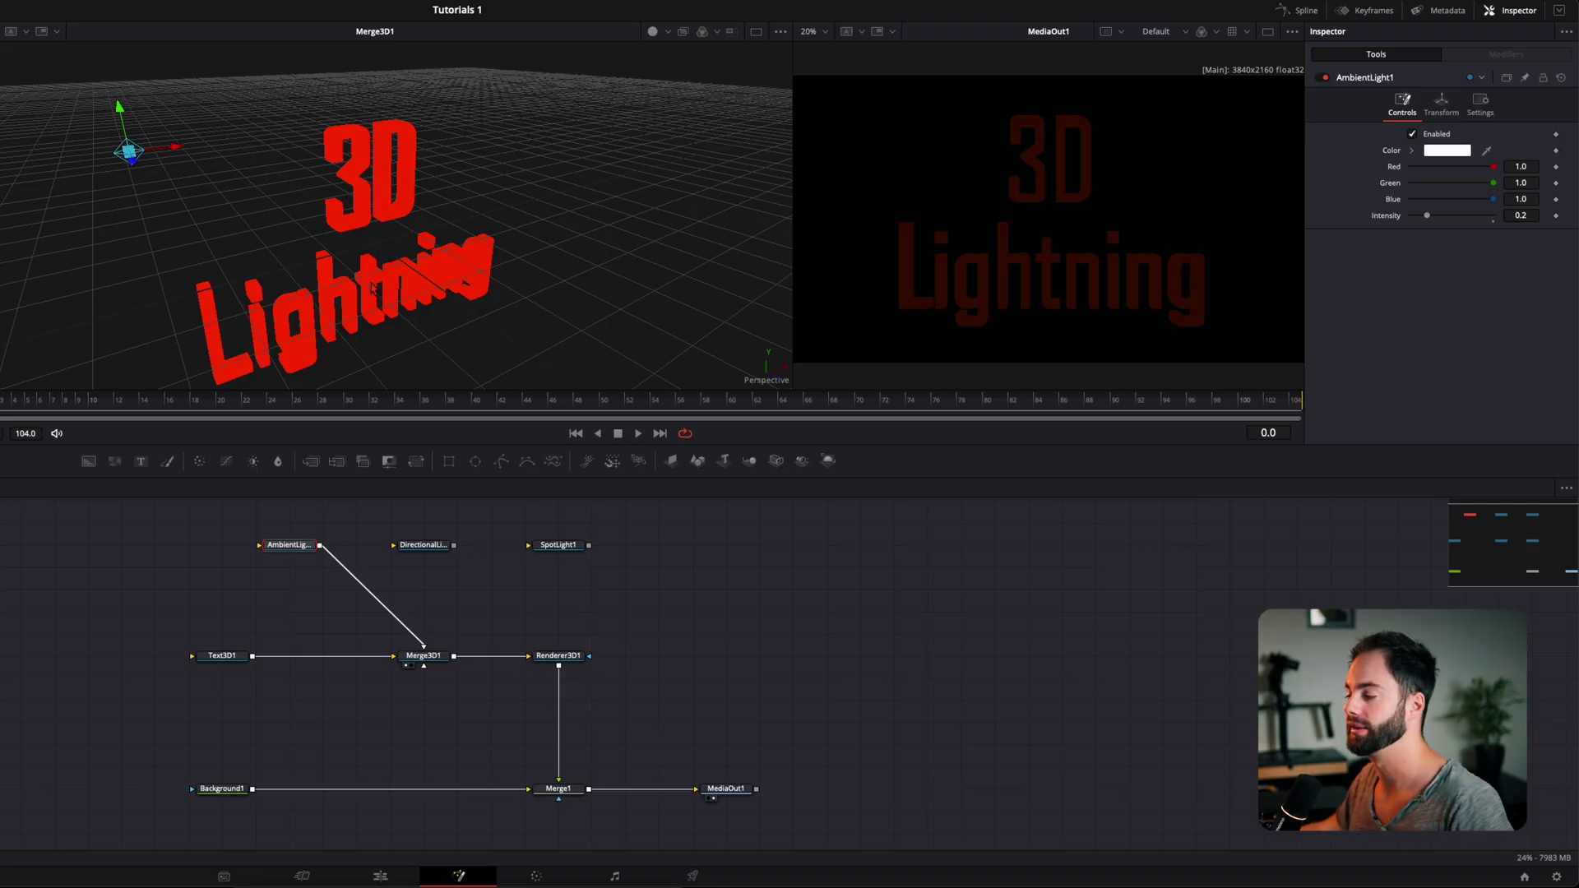
{"action": "mouse_move", "coordinate": [1427, 216]}
{"action": "left_mouse_down"}
{"action": "mouse_move", "coordinate": [1459, 222]}
{"action": "mouse_move", "coordinate": [1431, 227]}
{"action": "left_mouse_up"}
{"action": "left_click_drag", "start_coordinate": [156, 158], "coordinate": [273, 236]}
{"action": "left_click_drag", "start_coordinate": [148, 248], "coordinate": [584, 573]}
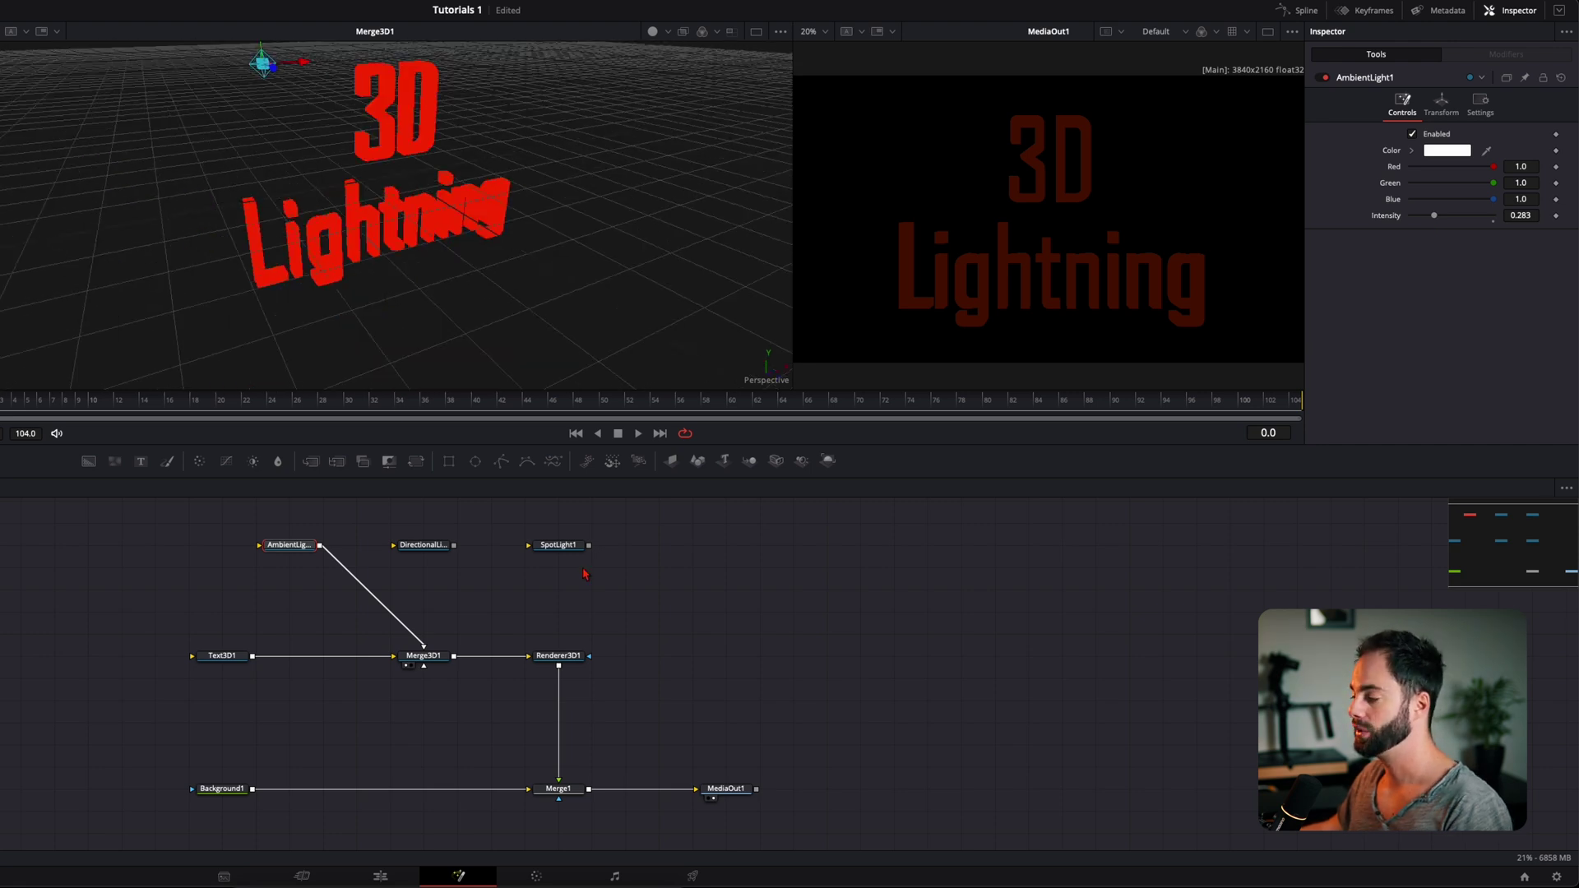
{"action": "left_click", "coordinate": [426, 549]}
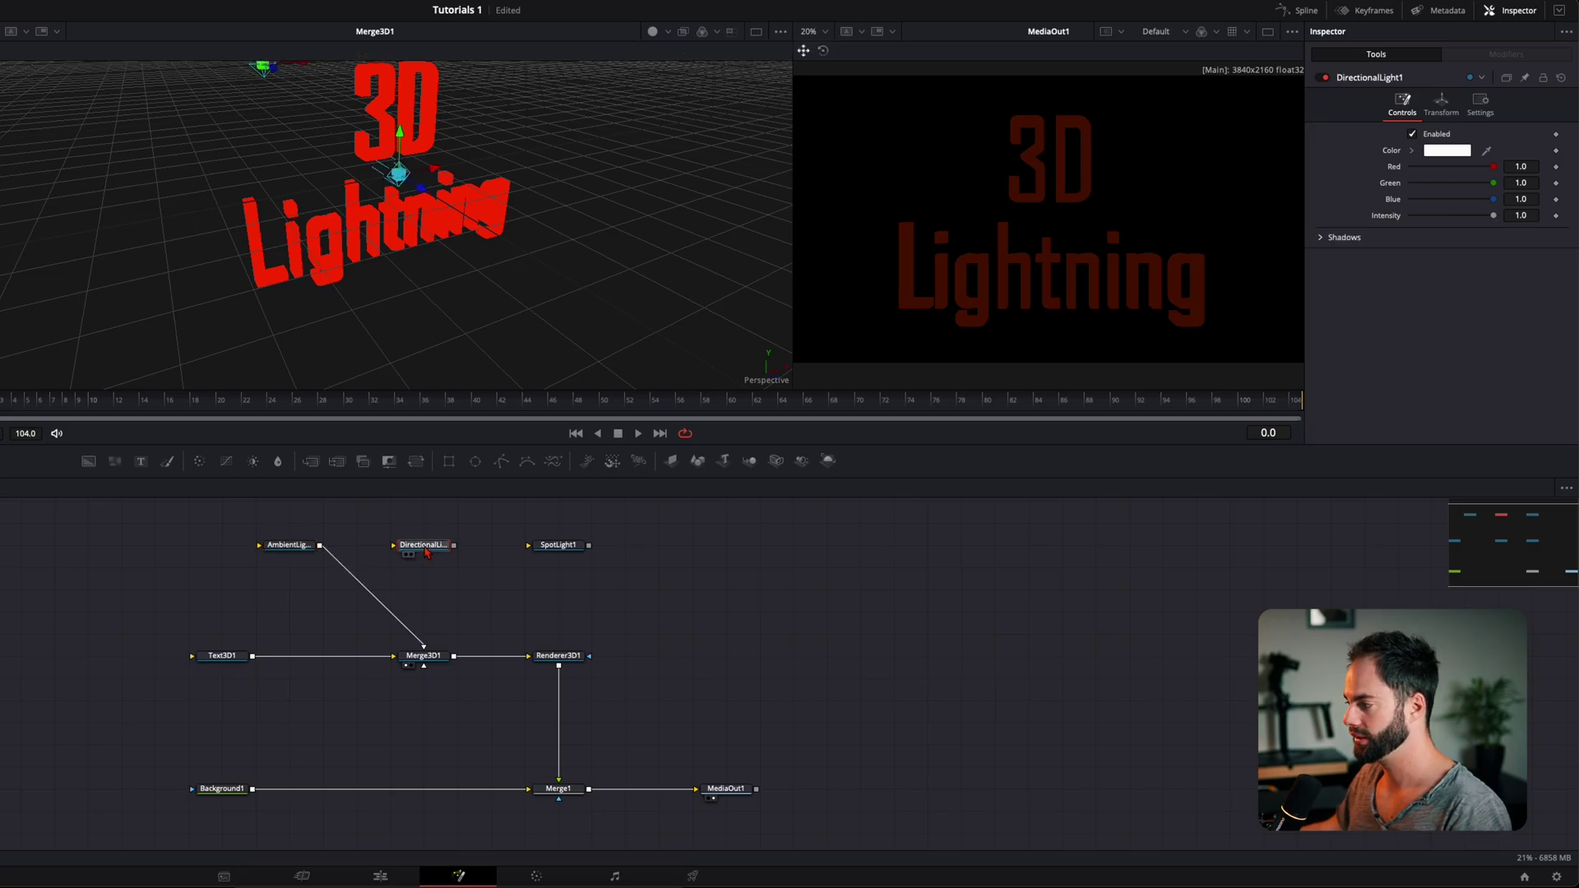
{"action": "left_click_drag", "start_coordinate": [453, 546], "coordinate": [429, 656]}
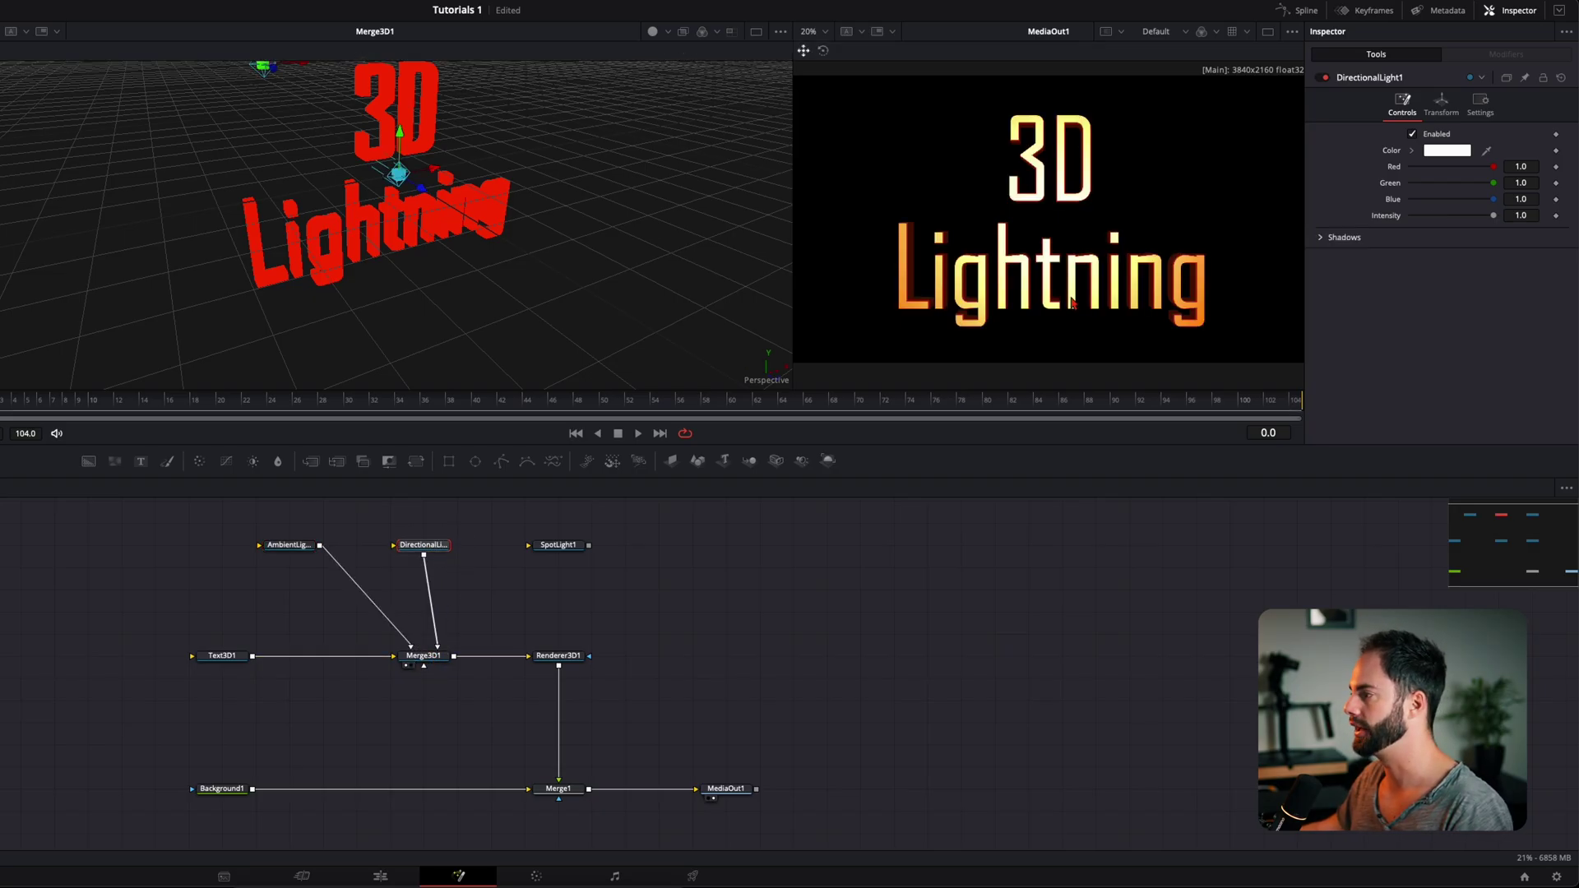
{"action": "left_click_drag", "start_coordinate": [303, 261], "coordinate": [518, 236]}
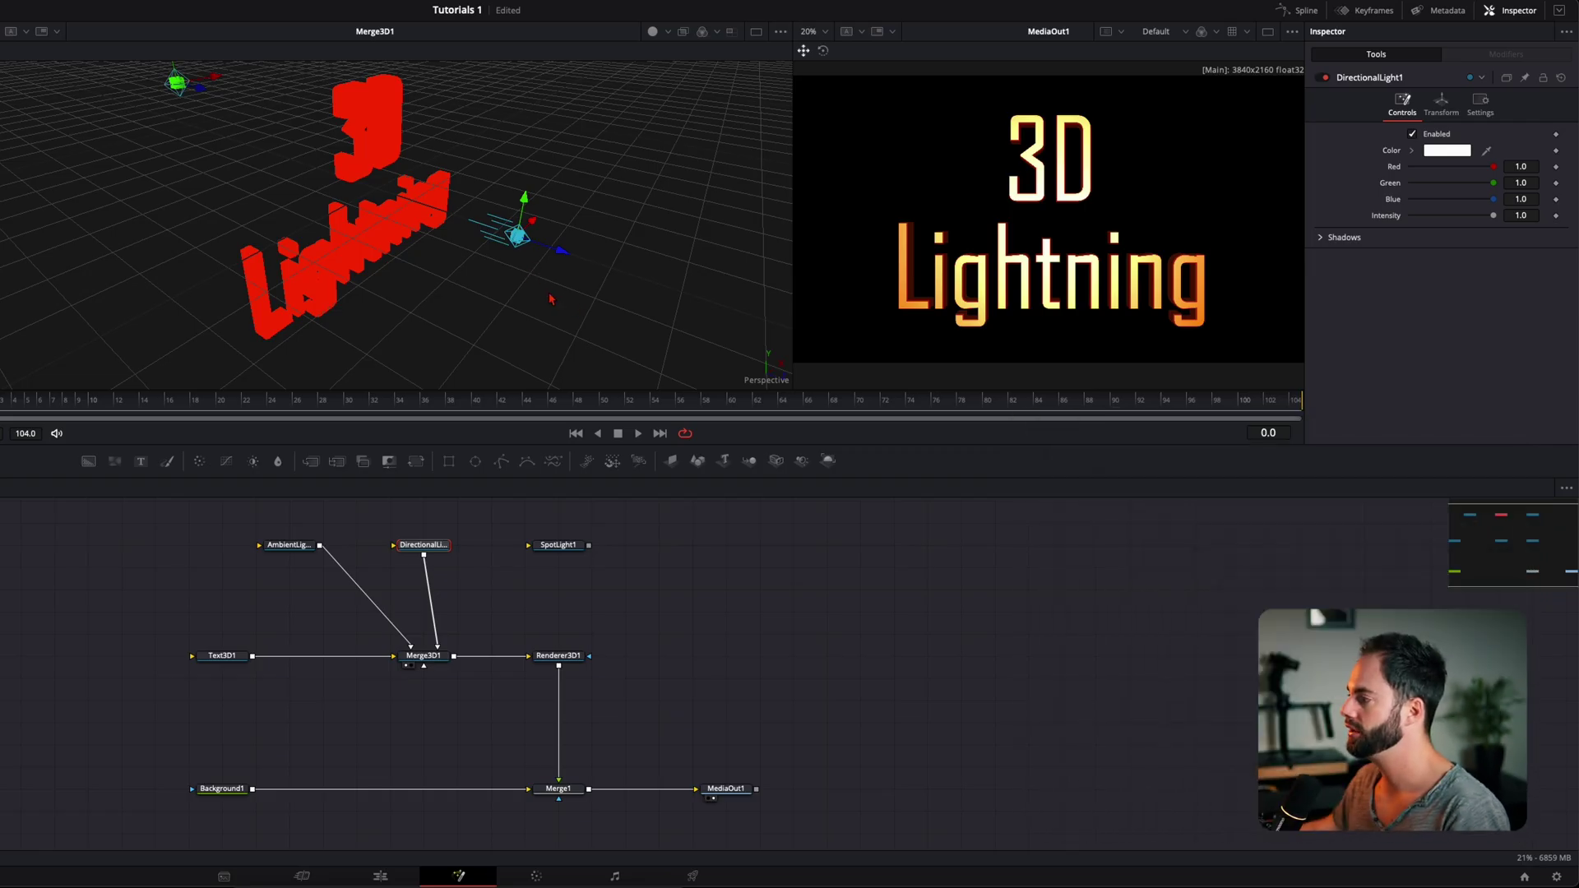
{"action": "left_click_drag", "start_coordinate": [551, 299], "coordinate": [491, 269]}
Reset DirectionalLight1's X rotation to 0 and turn it to 44.3 on Y
{"action": "left_click_drag", "start_coordinate": [534, 331], "coordinate": [510, 325]}
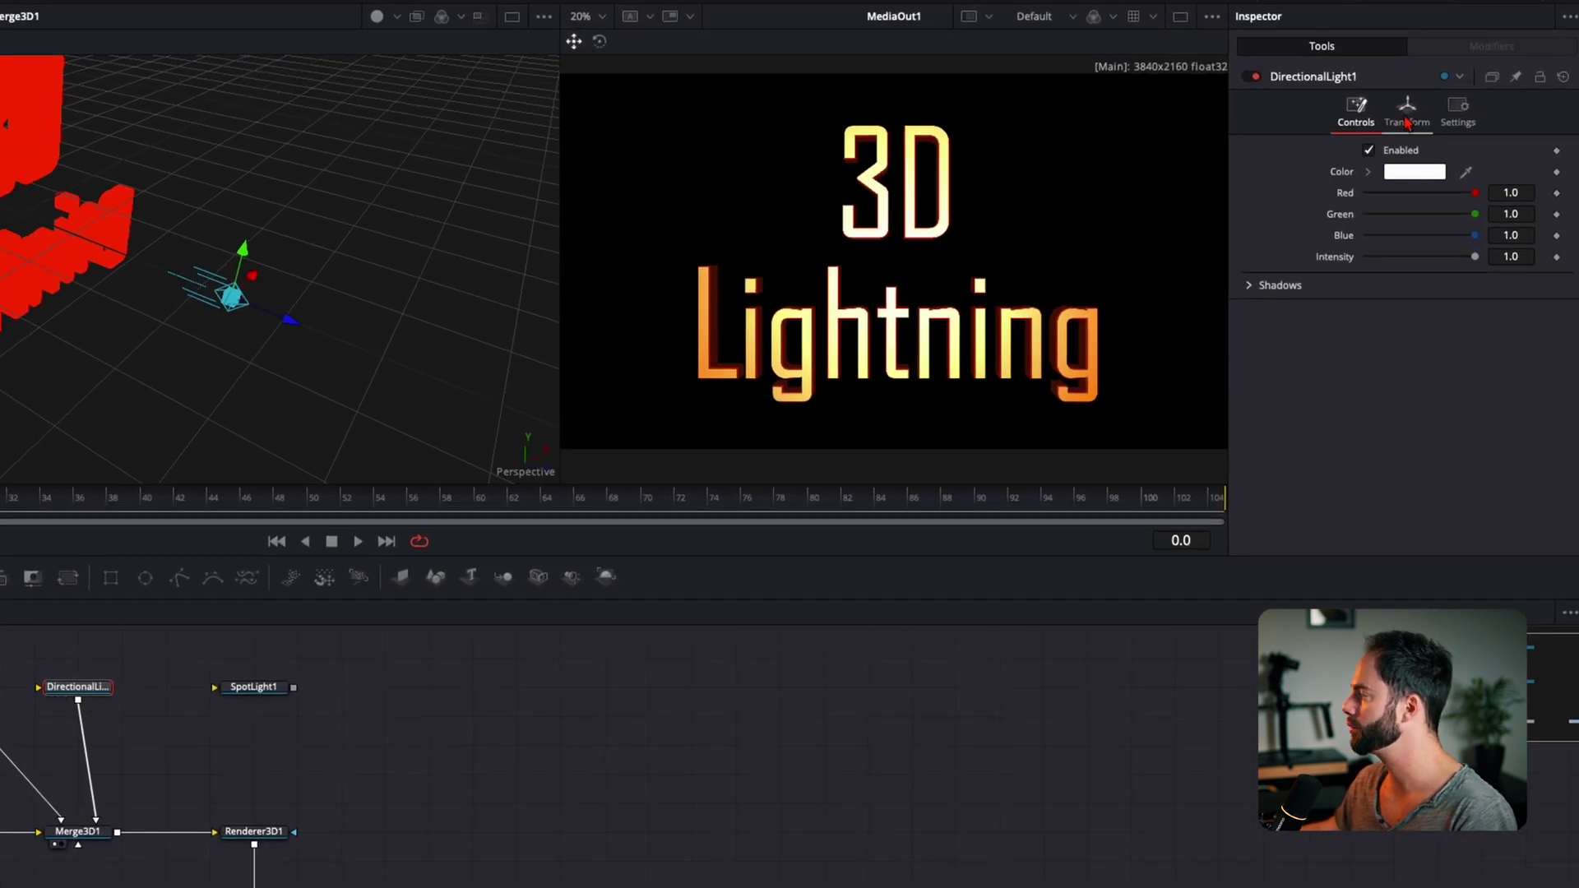
{"action": "left_click", "coordinate": [1406, 122]}
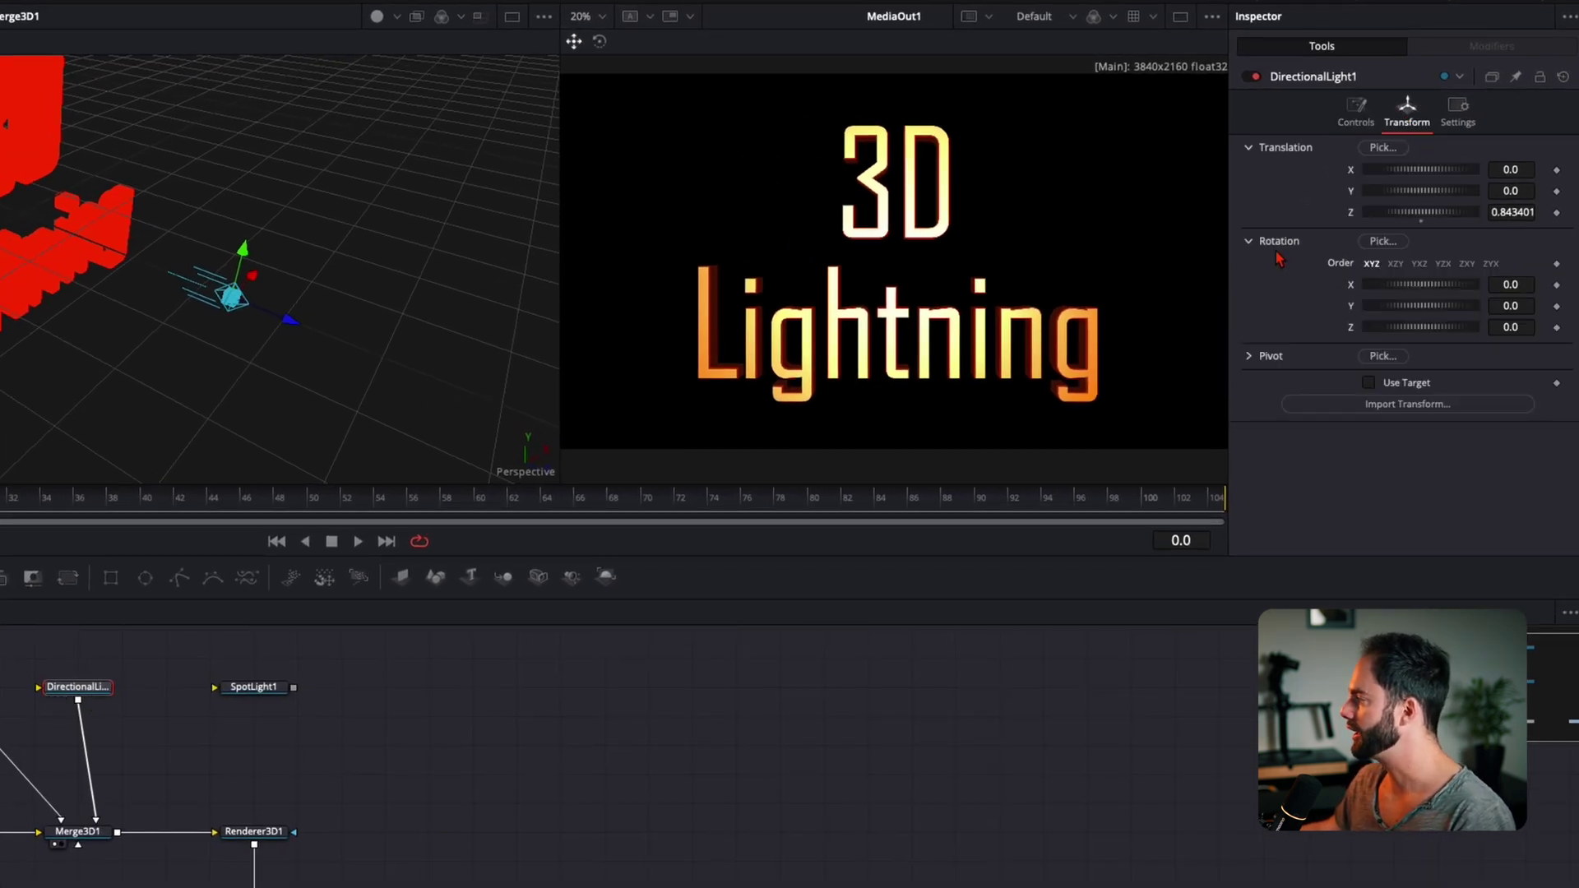
{"action": "left_click_drag", "start_coordinate": [1451, 292], "coordinate": [1423, 292]}
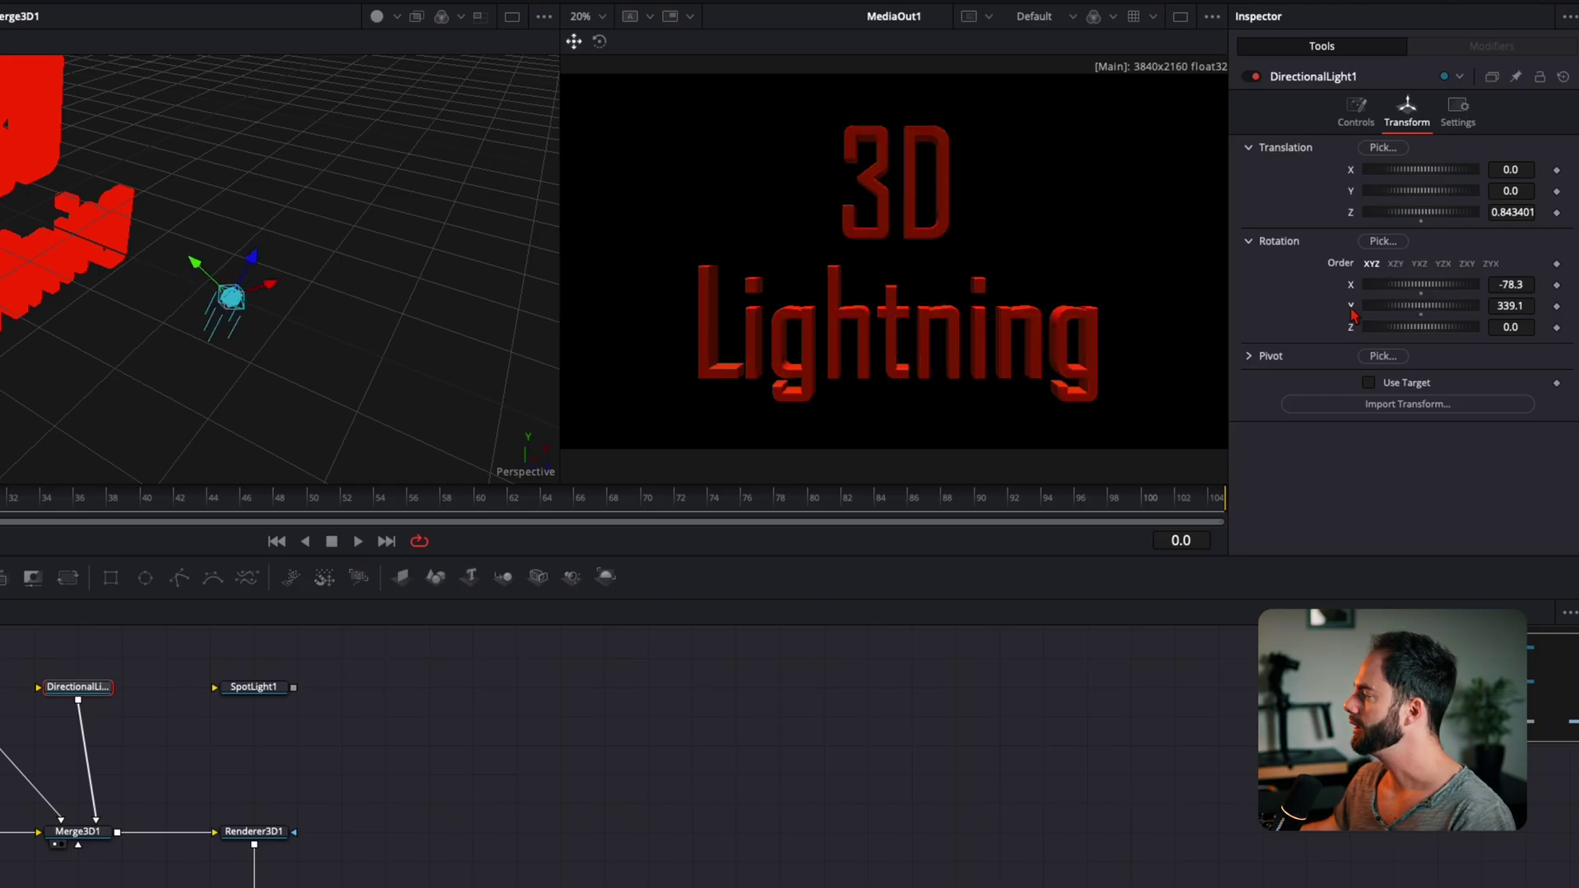
{"action": "double_click", "coordinate": [1365, 288]}
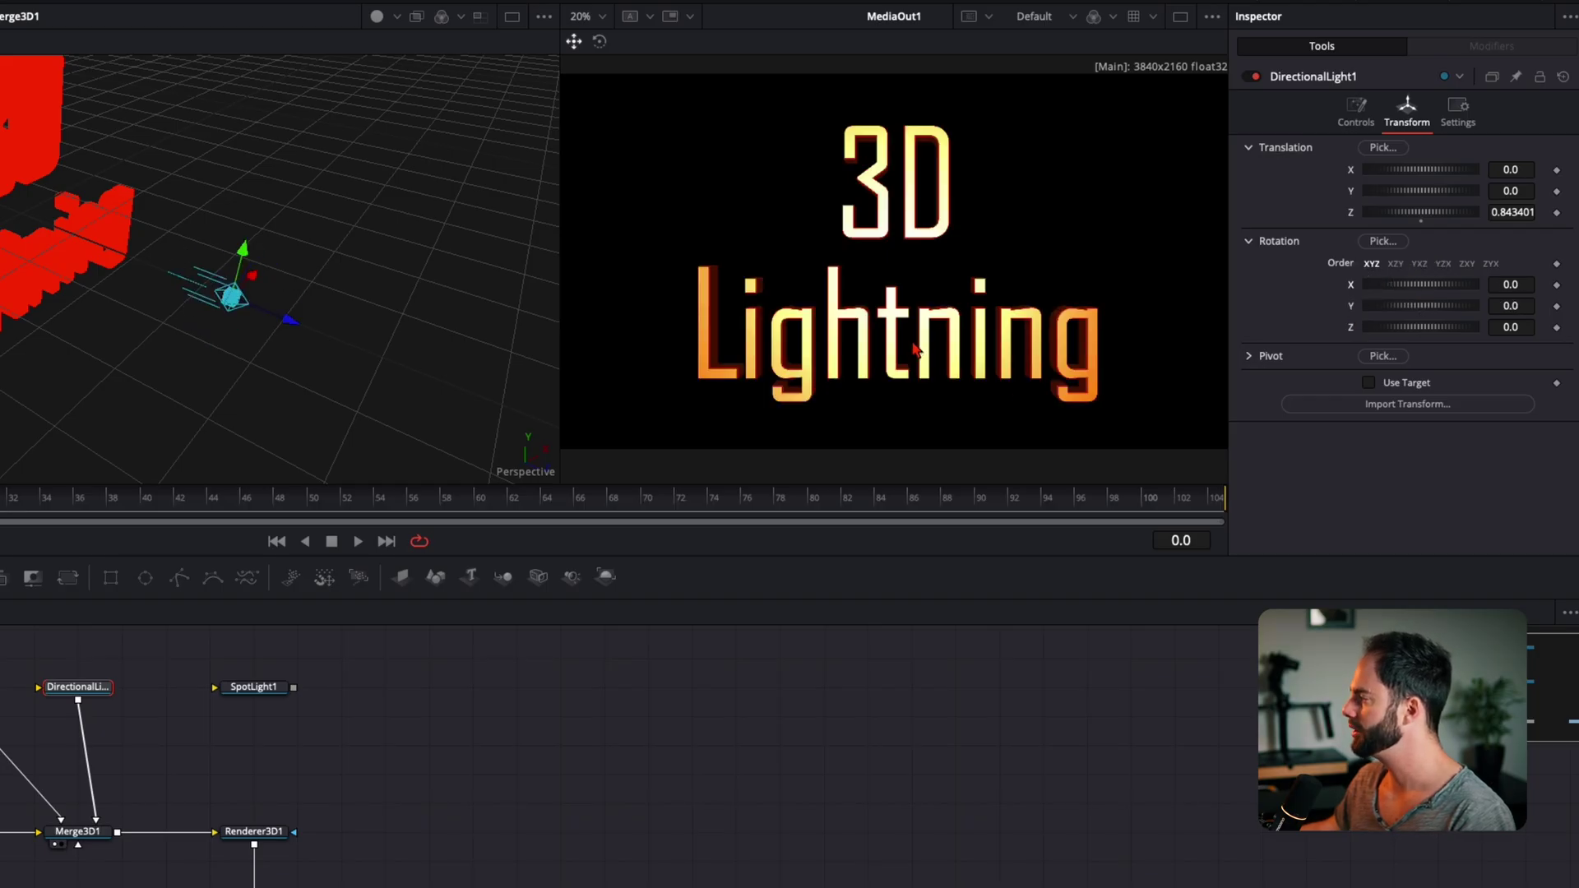
{"action": "left_click_drag", "start_coordinate": [1401, 313], "coordinate": [1406, 315]}
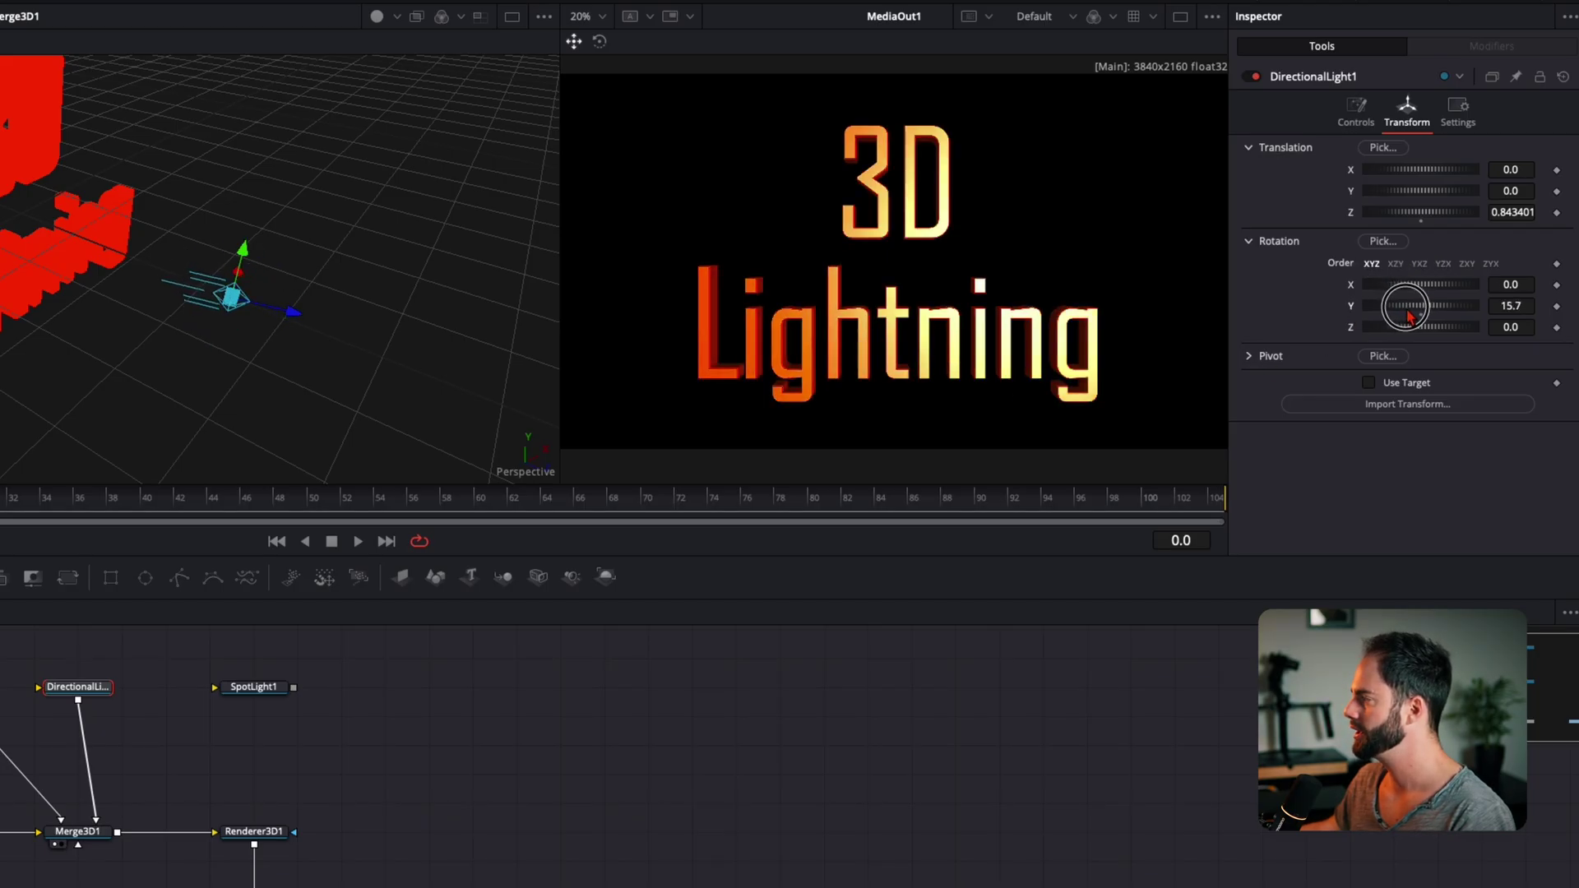
{"action": "left_click_drag", "start_coordinate": [1408, 315], "coordinate": [1435, 315]}
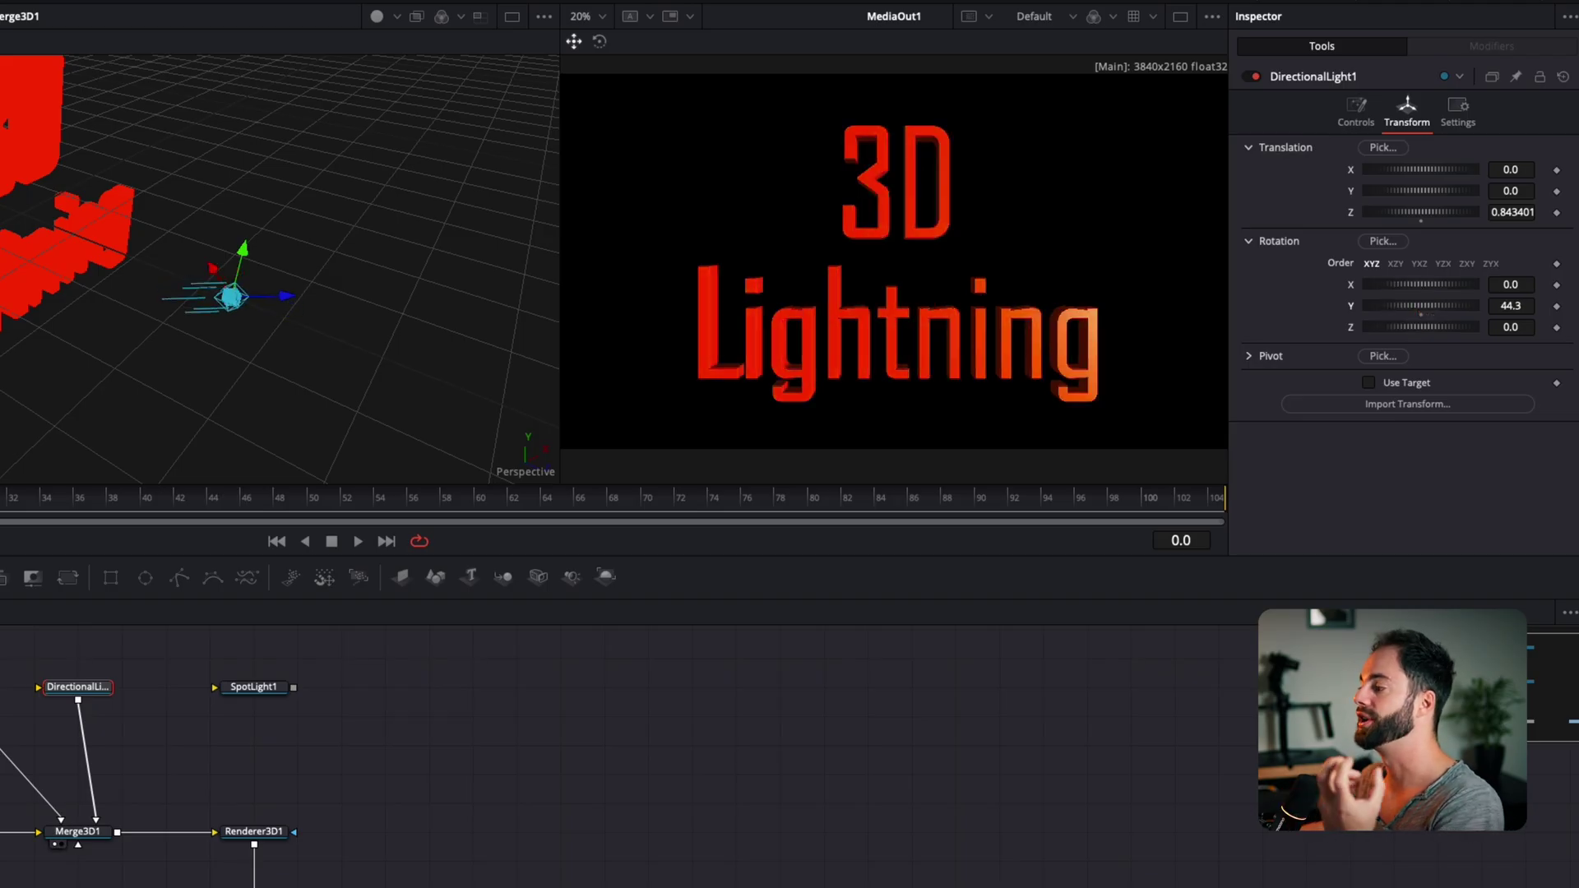
Move the directional light above and right of the text, then test its Intensity
{"action": "left_click_drag", "start_coordinate": [280, 271], "coordinate": [48, 417]}
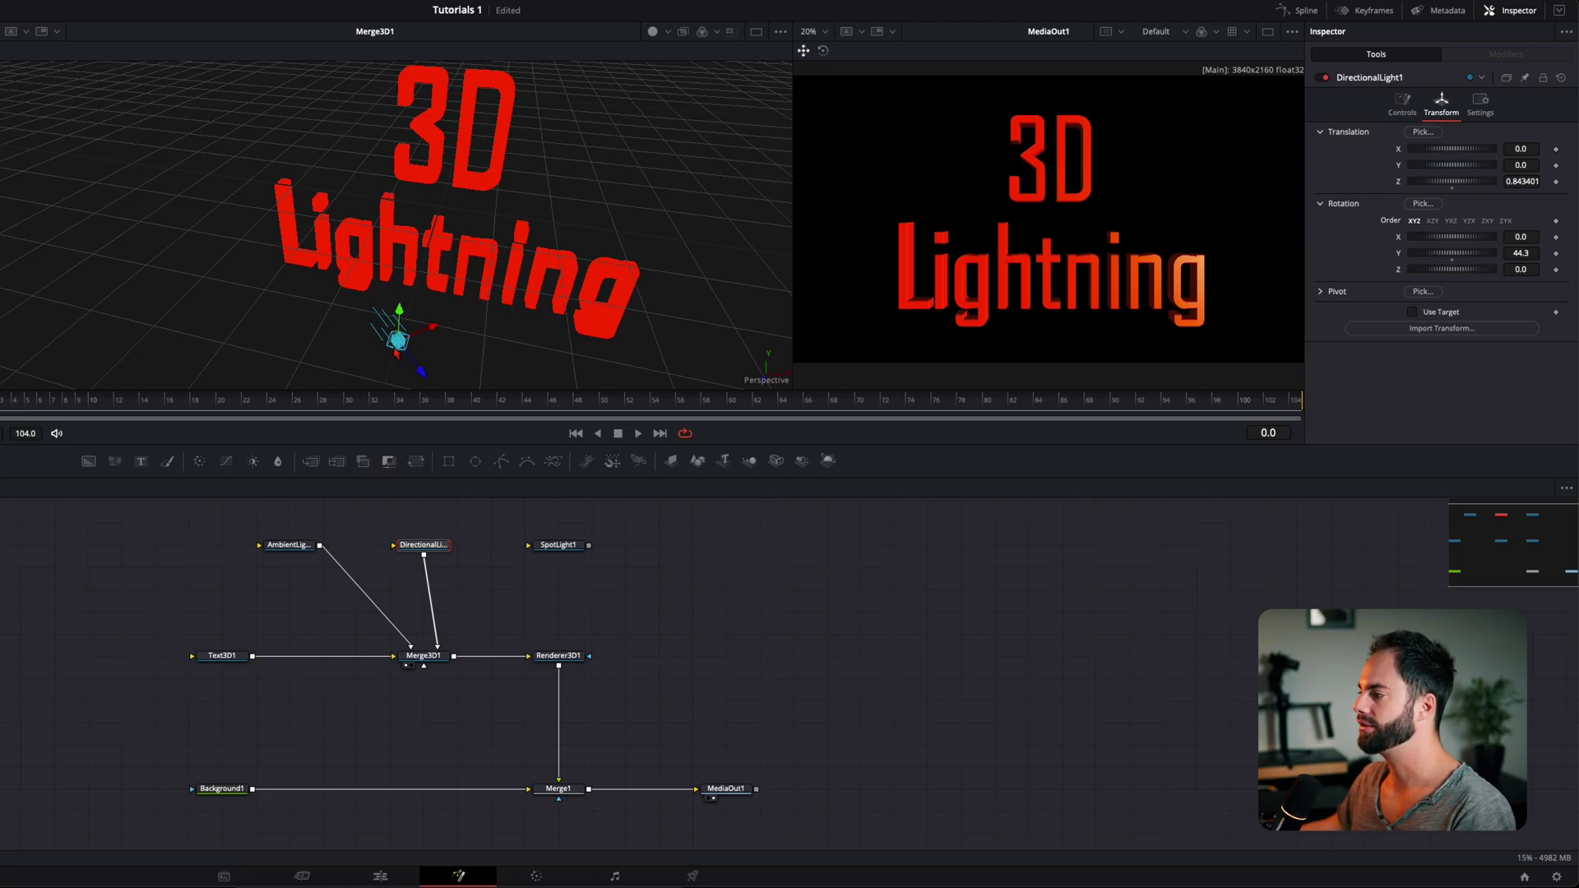
{"action": "left_click_drag", "start_coordinate": [400, 343], "coordinate": [359, 208]}
{"action": "left_click_drag", "start_coordinate": [218, 183], "coordinate": [762, 119]}
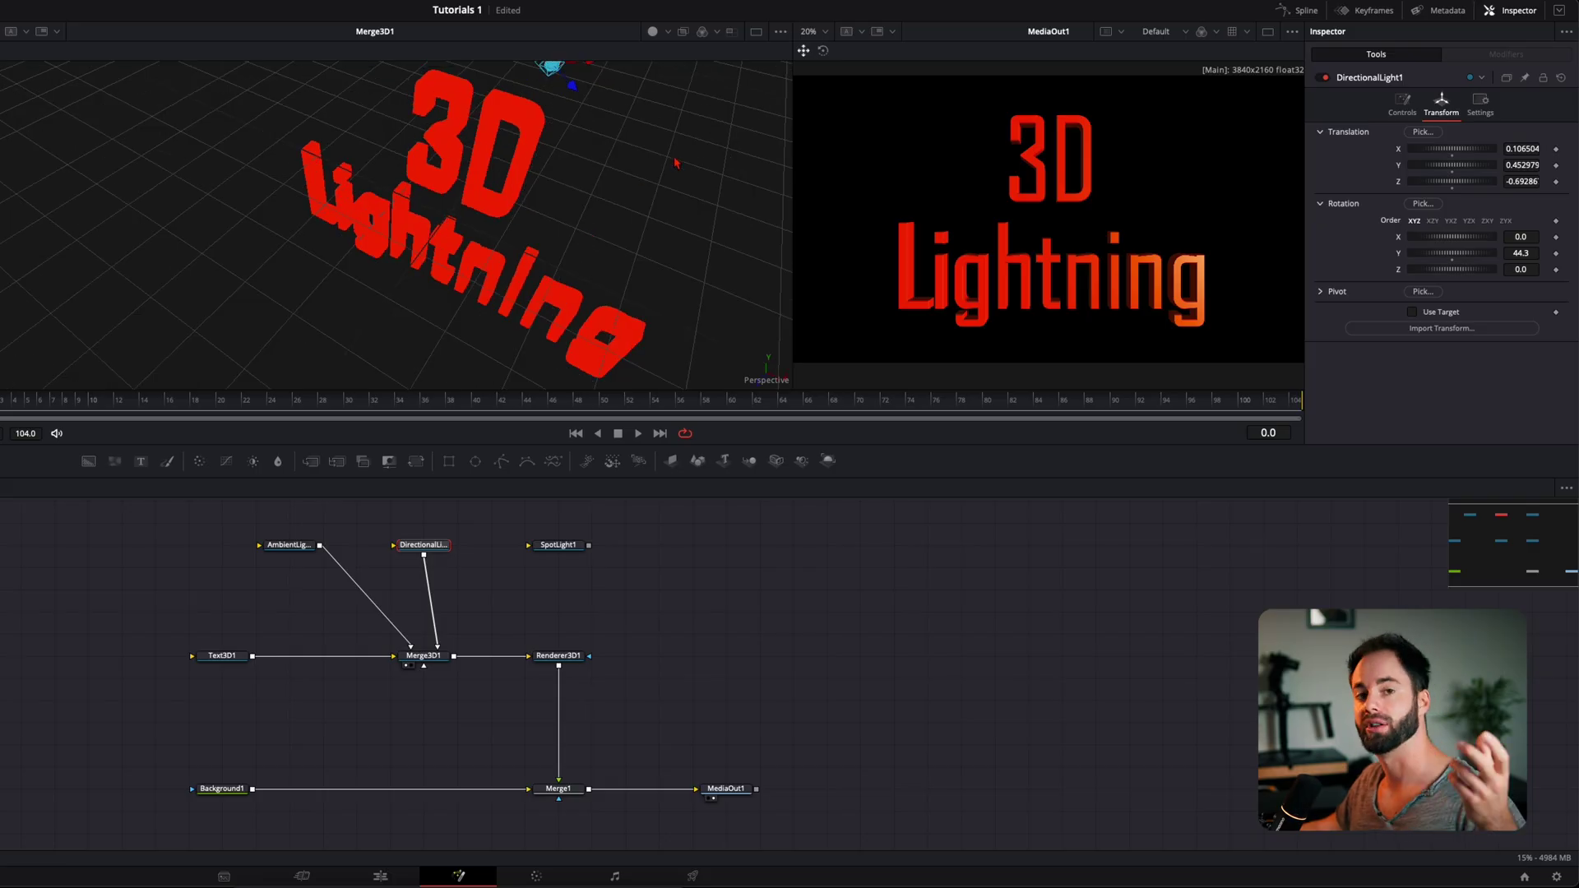
{"action": "left_click_drag", "start_coordinate": [651, 124], "coordinate": [543, 181]}
{"action": "left_click", "coordinate": [1402, 104]}
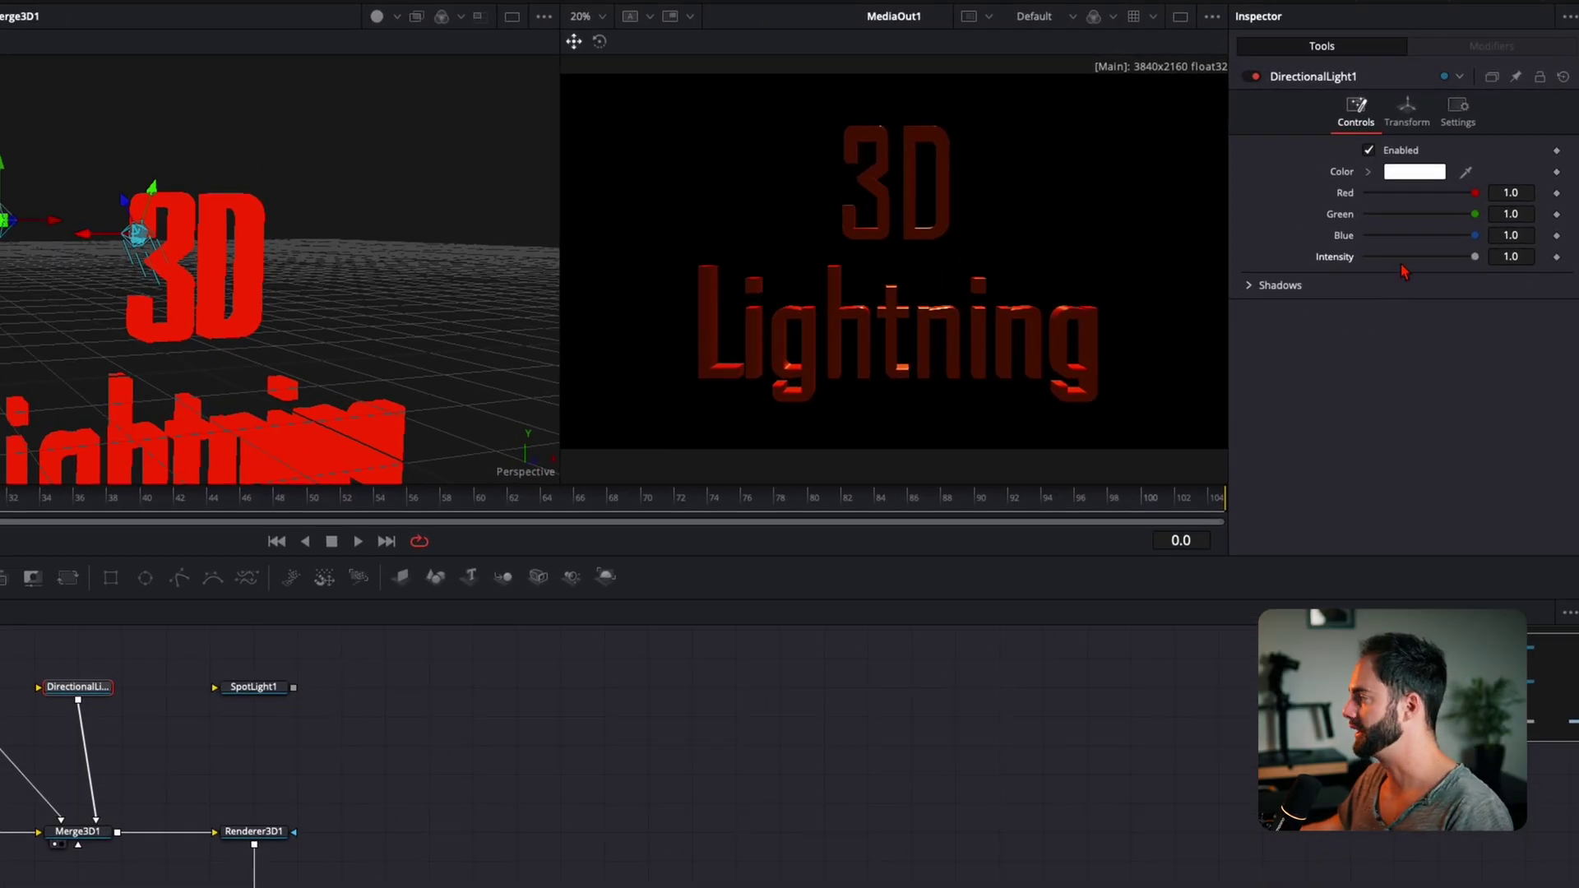
{"action": "mouse_move", "coordinate": [1476, 258]}
{"action": "left_mouse_down"}
{"action": "mouse_move", "coordinate": [1383, 257]}
{"action": "mouse_move", "coordinate": [1491, 257]}
{"action": "left_mouse_up"}
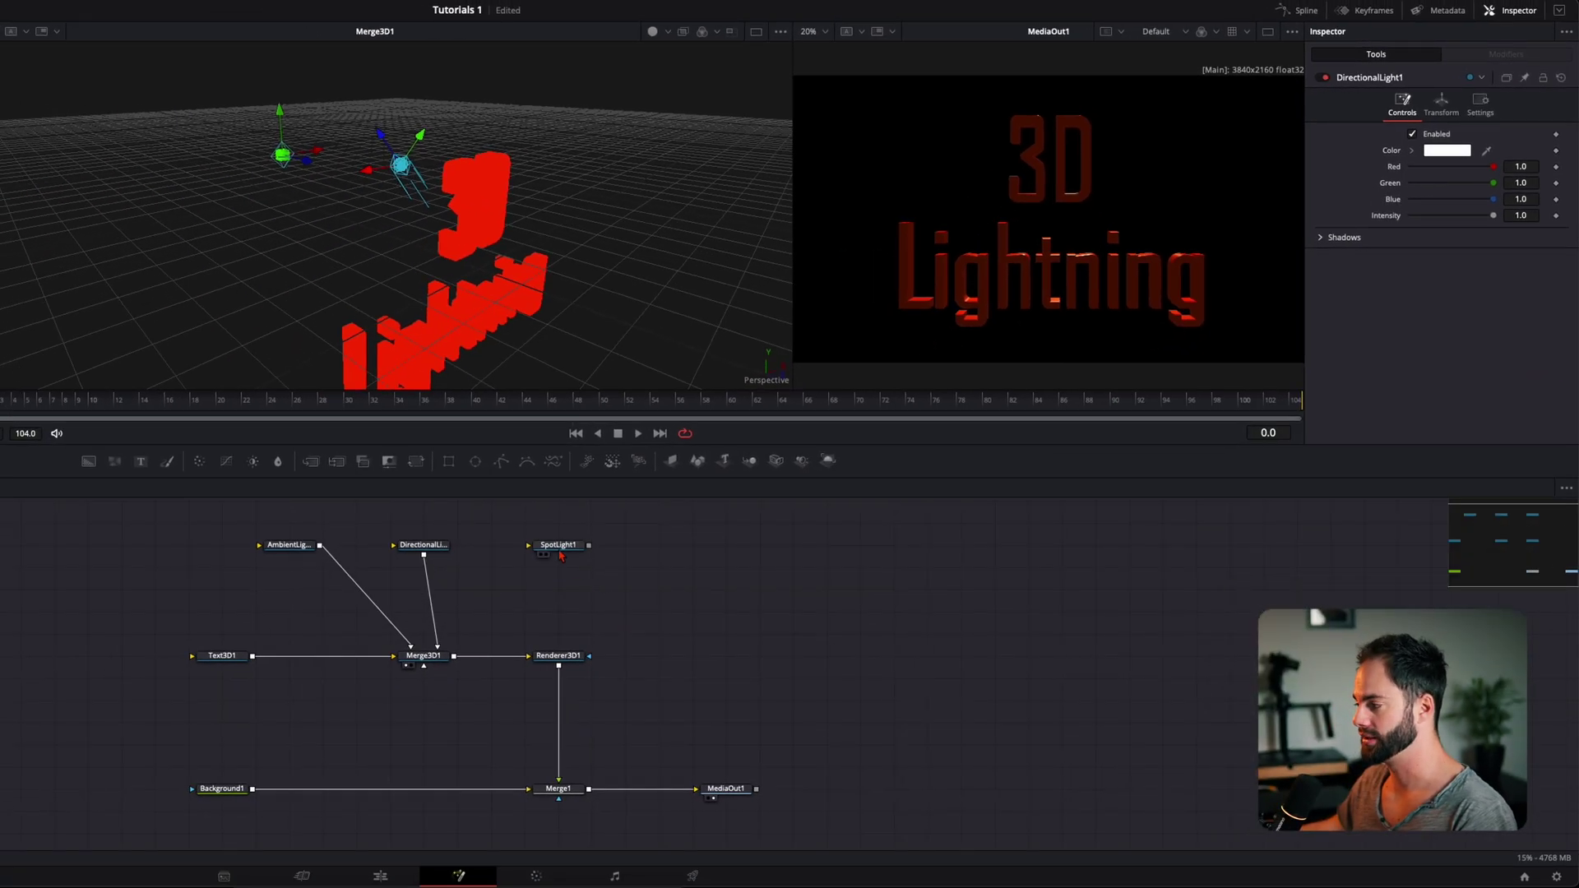
Connect SpotLight1 into Merge3D1 and re-aim the directional light so the text glows orange
{"action": "left_click_drag", "start_coordinate": [588, 545], "coordinate": [423, 655]}
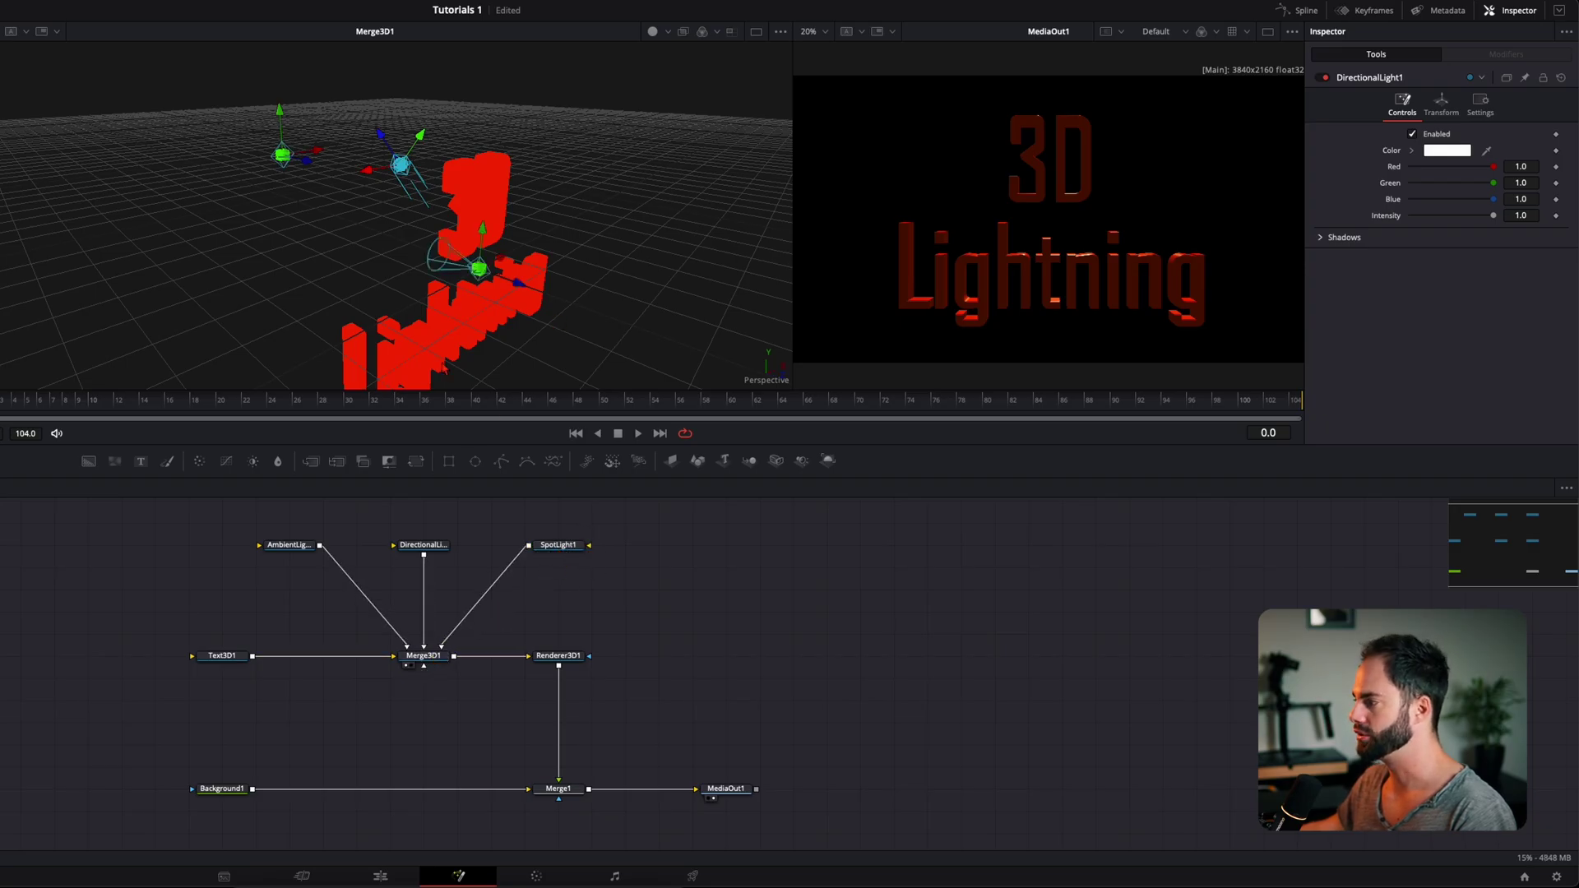
{"action": "left_click_drag", "start_coordinate": [598, 333], "coordinate": [663, 338]}
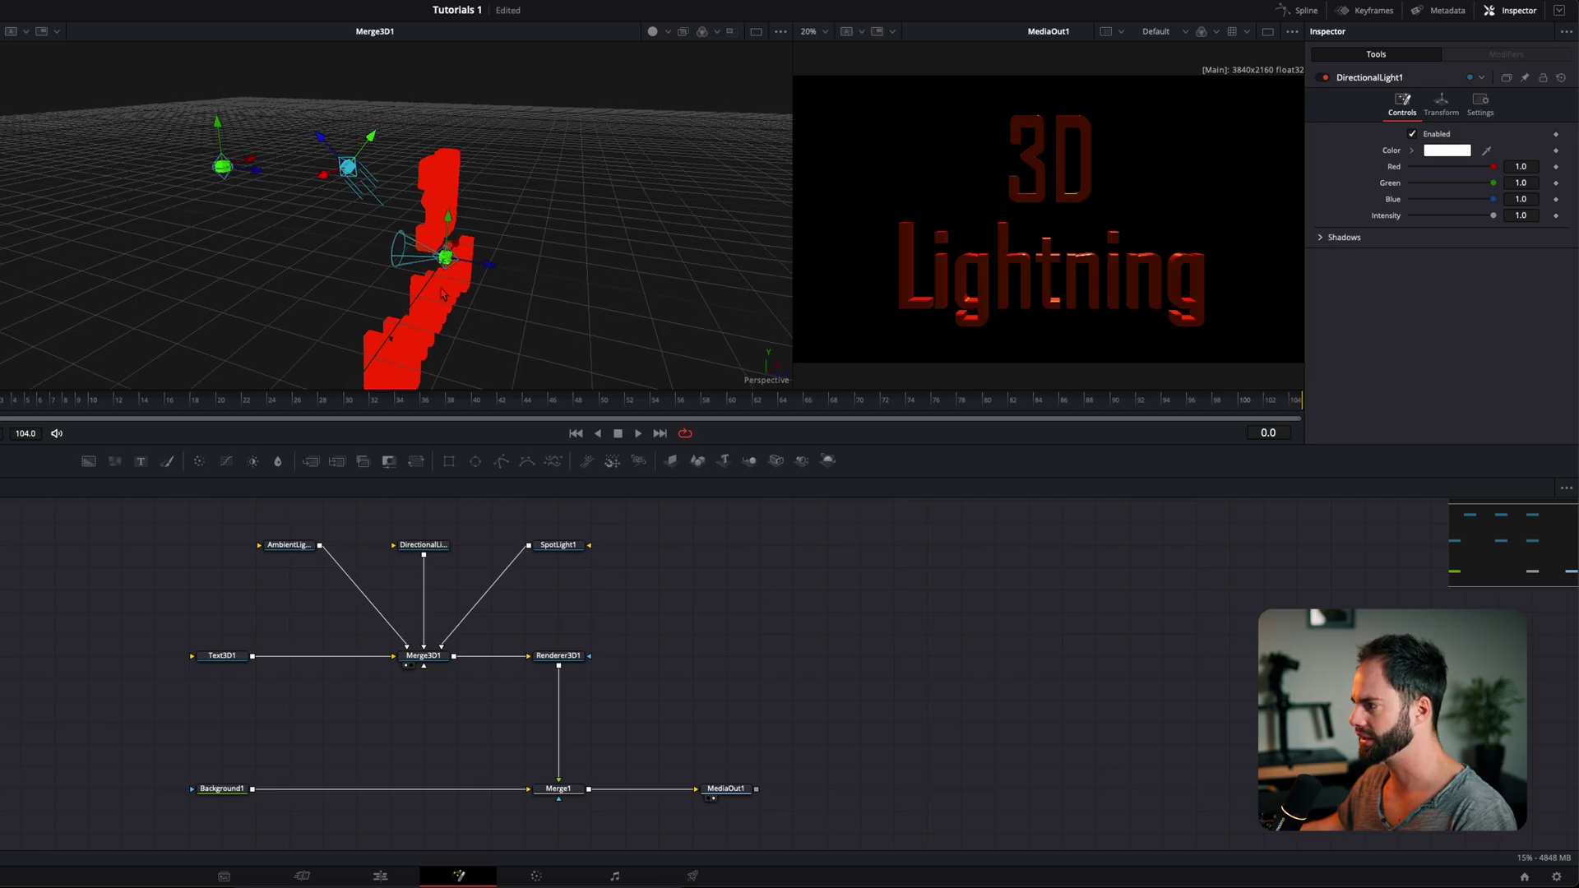
{"action": "left_click_drag", "start_coordinate": [464, 290], "coordinate": [535, 331]}
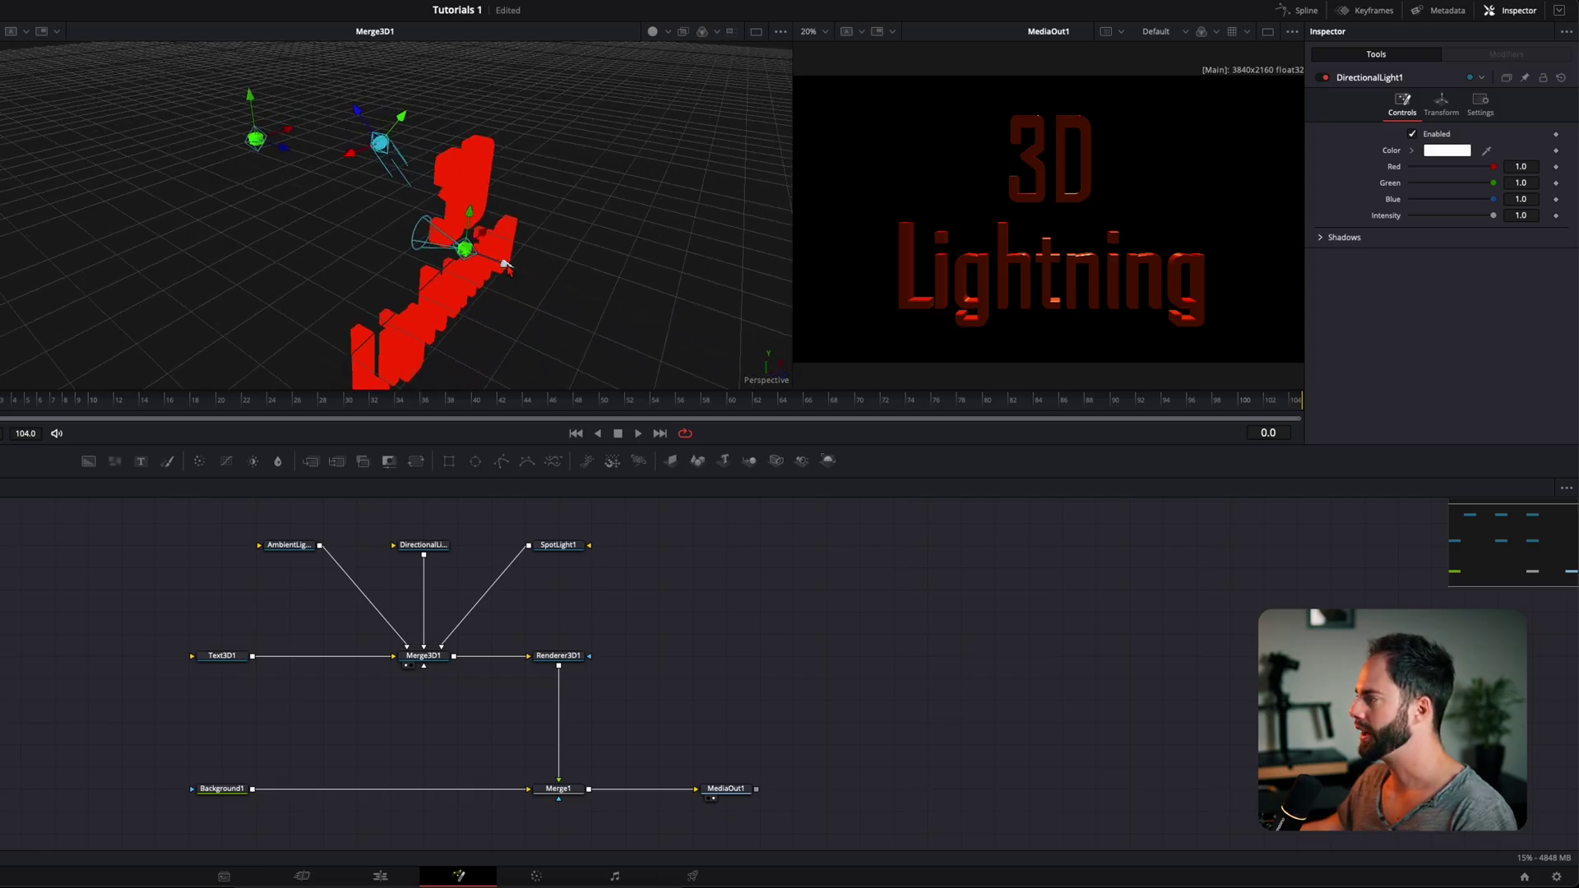
{"action": "left_click_drag", "start_coordinate": [504, 263], "coordinate": [627, 188]}
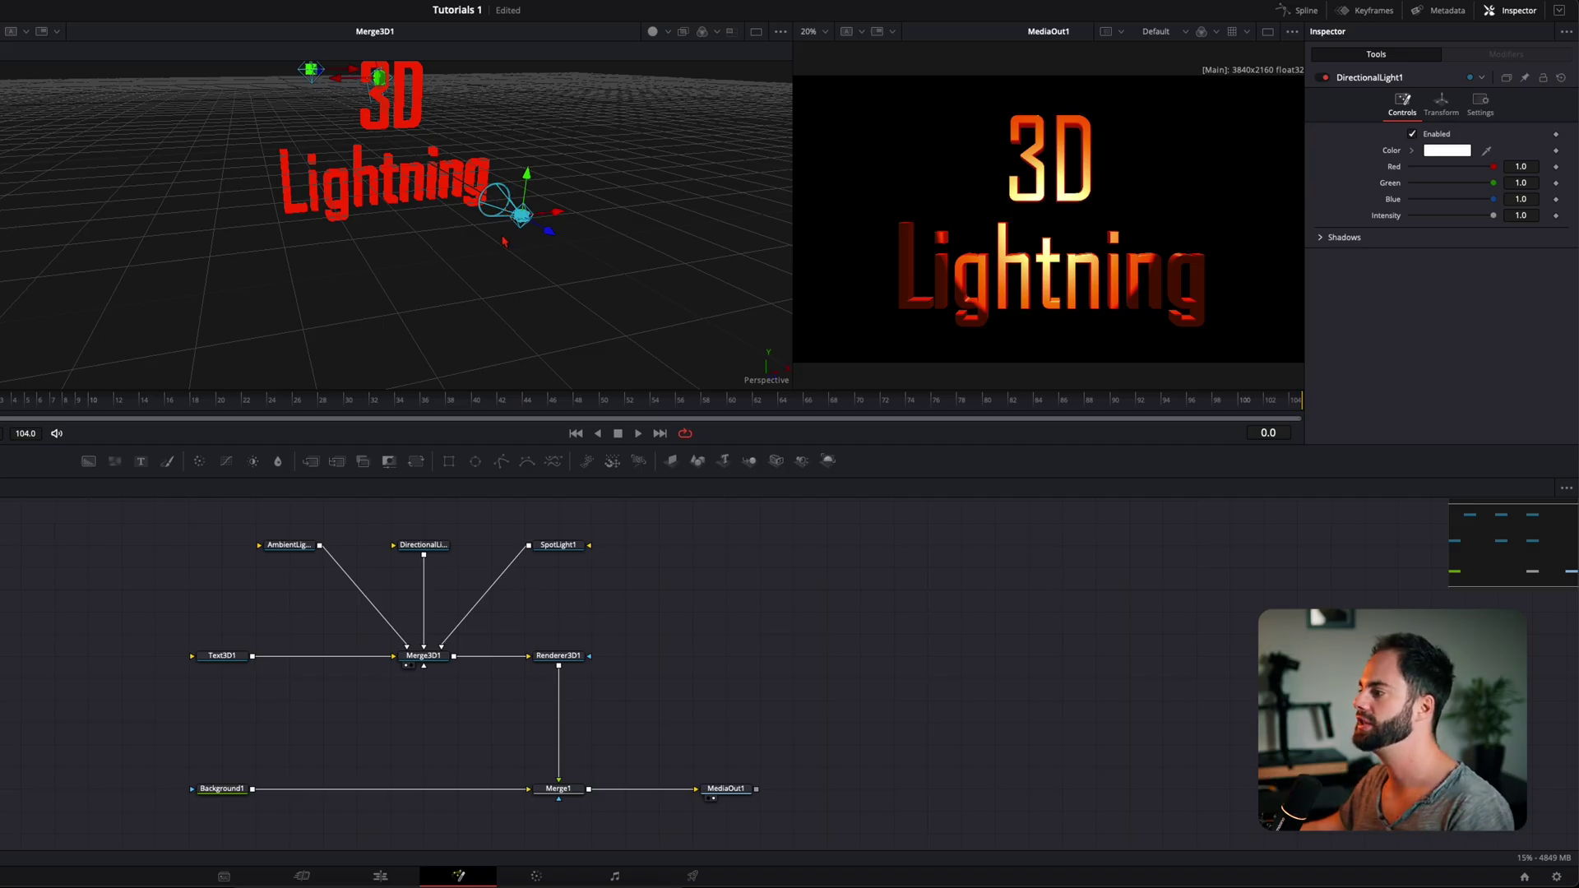
{"action": "left_click_drag", "start_coordinate": [436, 142], "coordinate": [468, 211]}
{"action": "left_click_drag", "start_coordinate": [378, 273], "coordinate": [483, 217]}
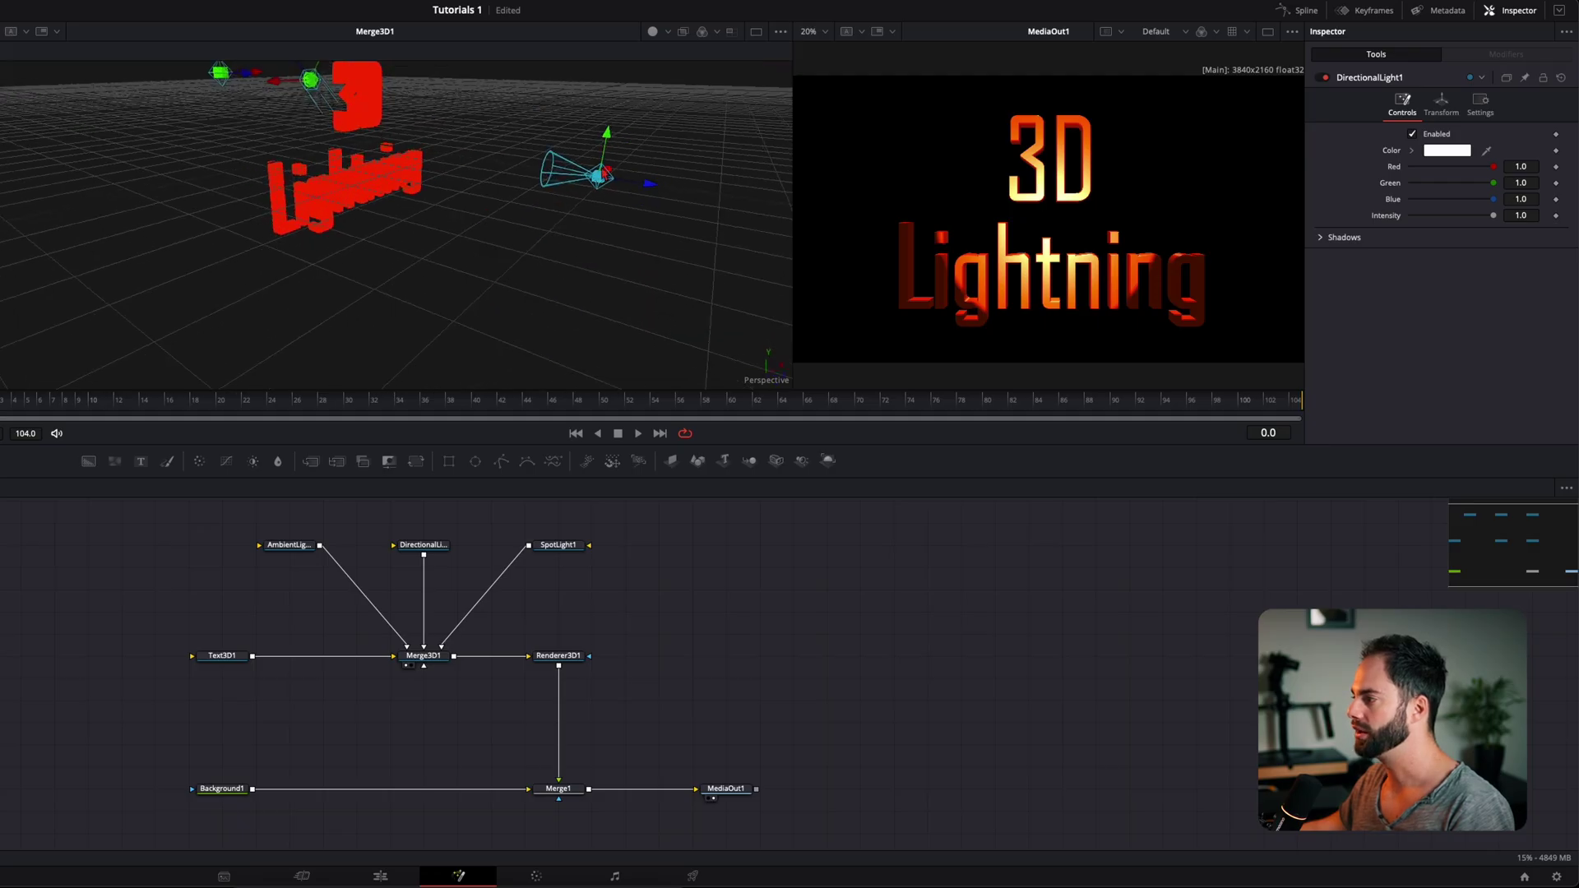
{"action": "left_click_drag", "start_coordinate": [649, 183], "coordinate": [559, 206]}
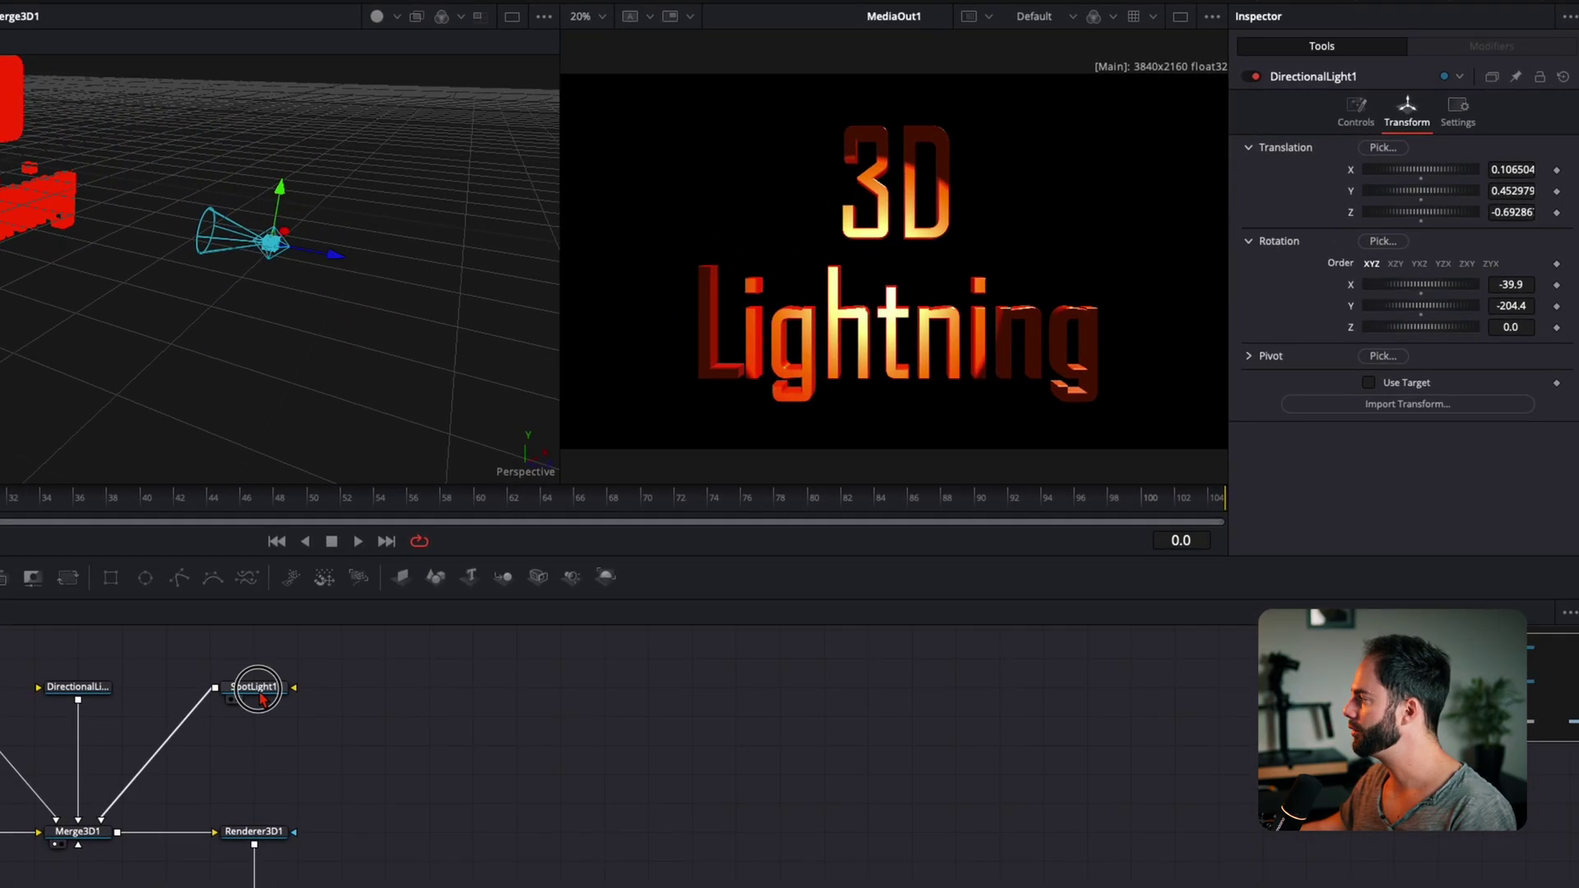
Try turning SpotLight1 on Y, then reset its rotation and translation to 0
{"action": "left_click", "coordinate": [258, 692]}
{"action": "left_click", "coordinate": [1407, 115]}
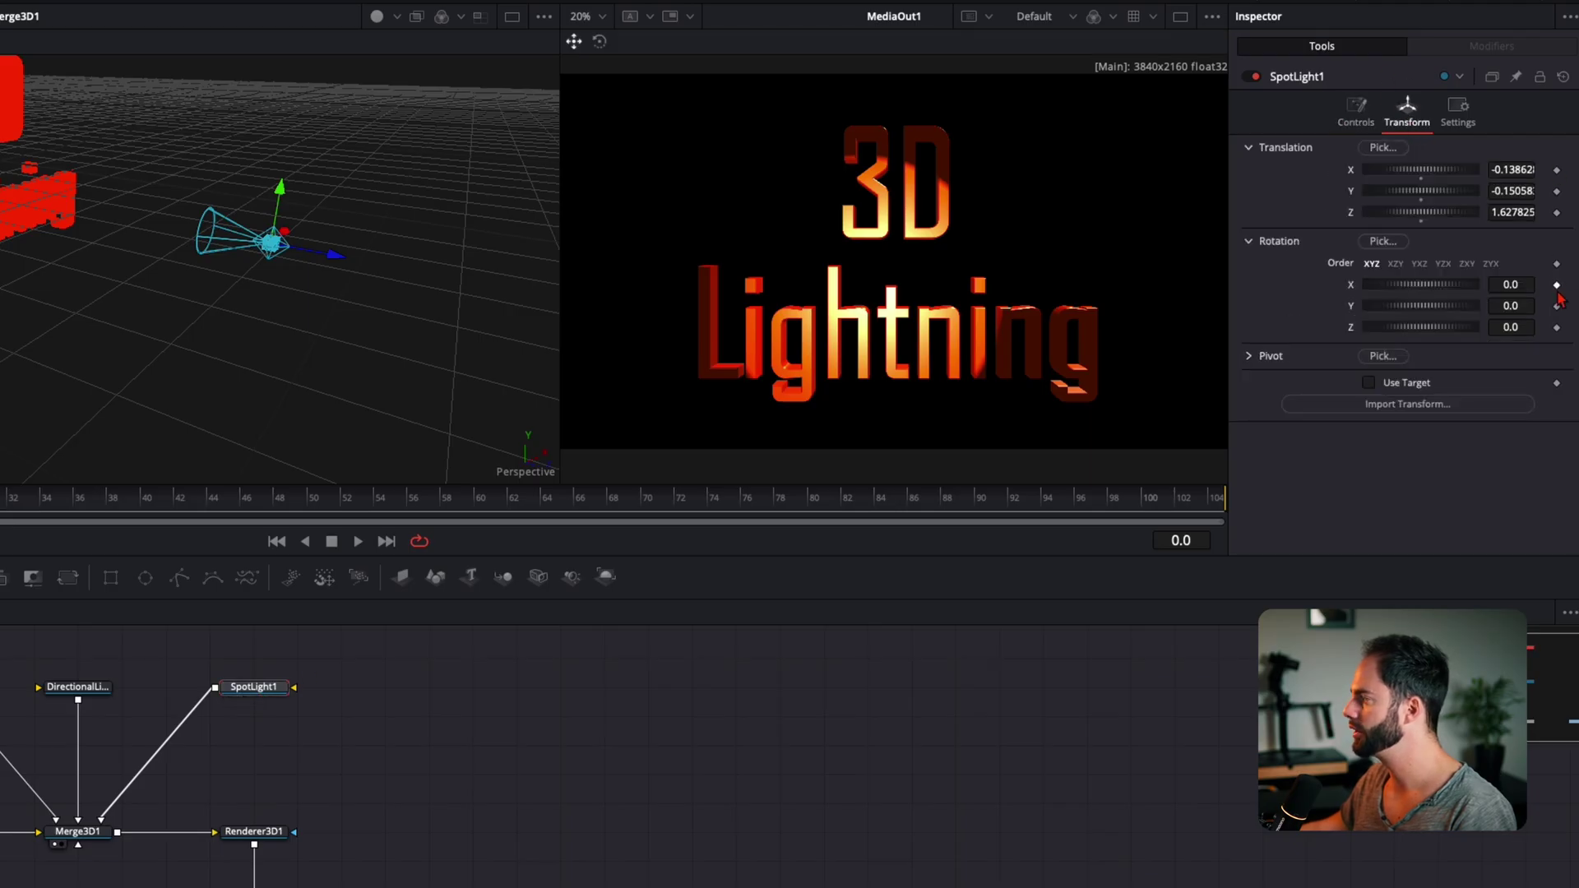
{"action": "left_click_drag", "start_coordinate": [1512, 306], "coordinate": [109, 299]}
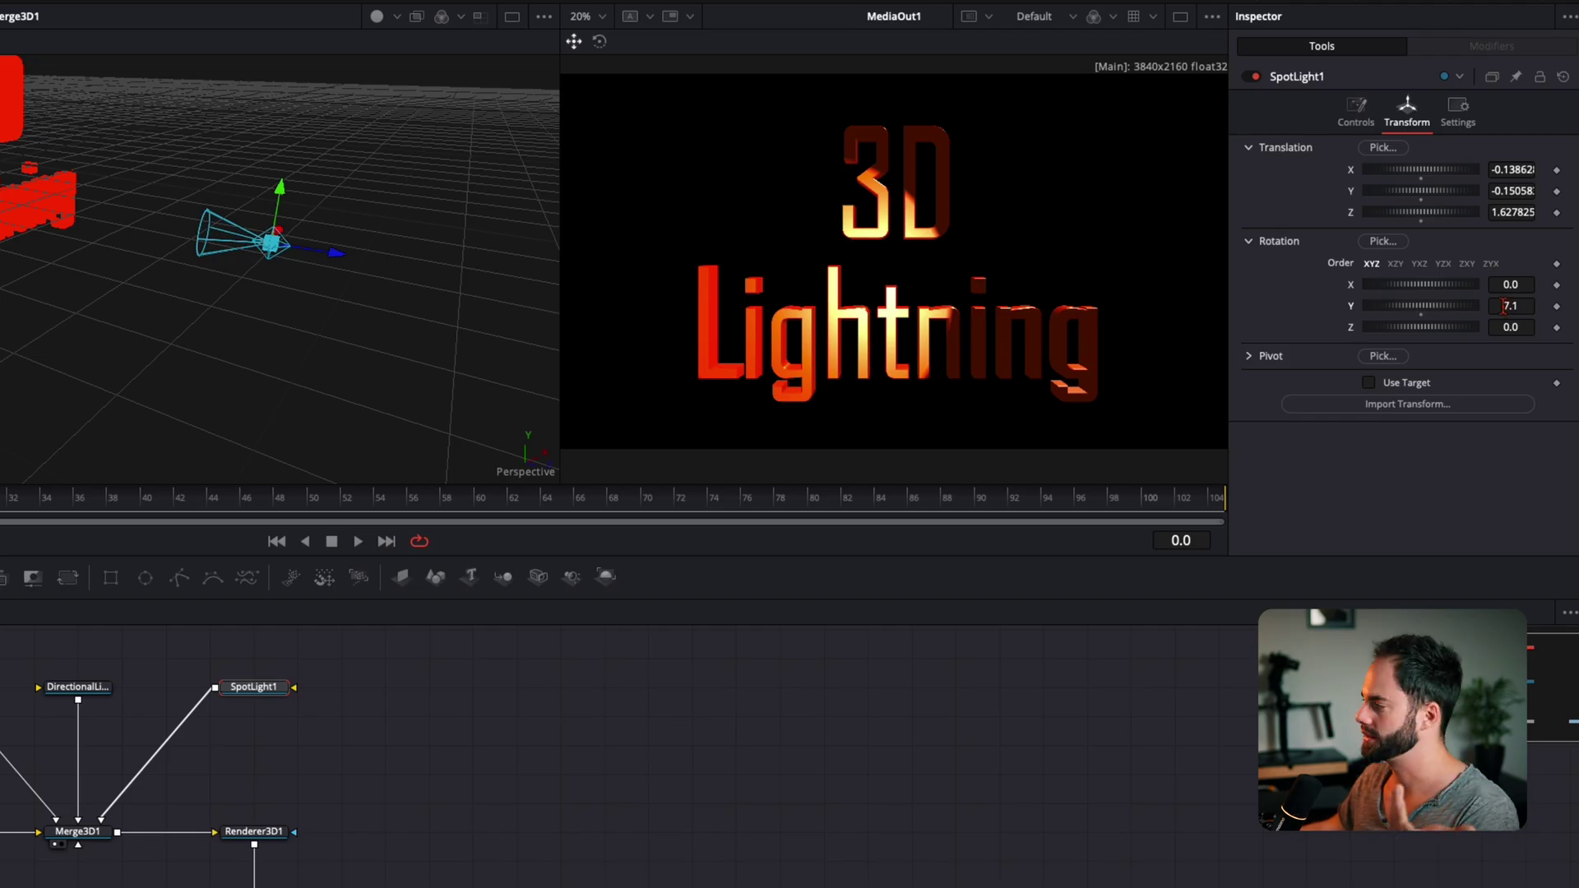
{"action": "left_click_drag", "start_coordinate": [1506, 309], "coordinate": [1513, 309]}
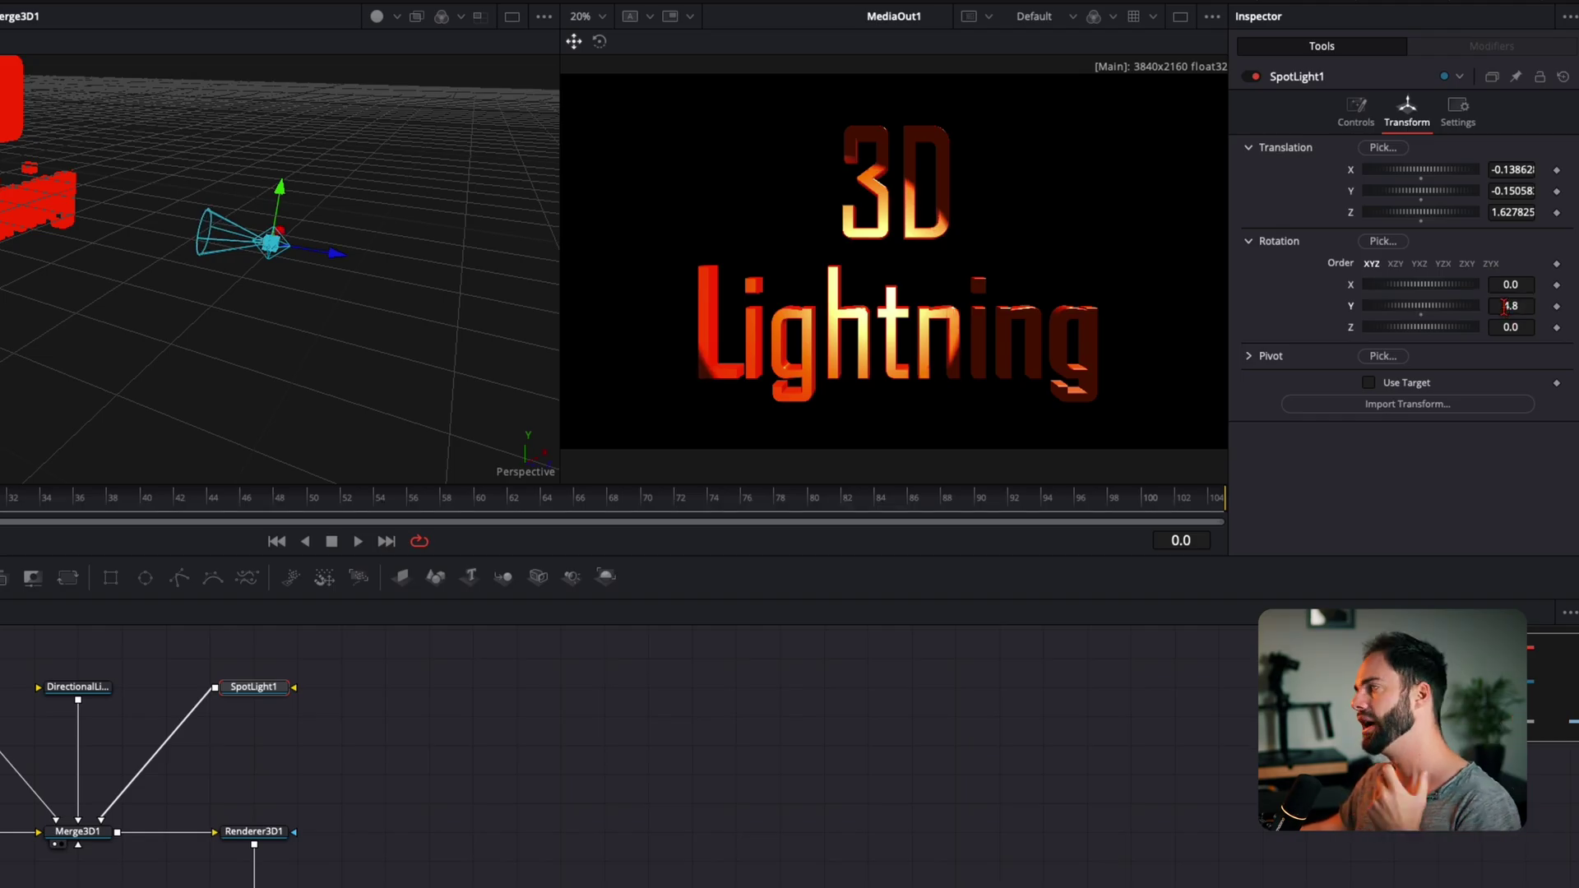
{"action": "double_click", "coordinate": [1353, 307]}
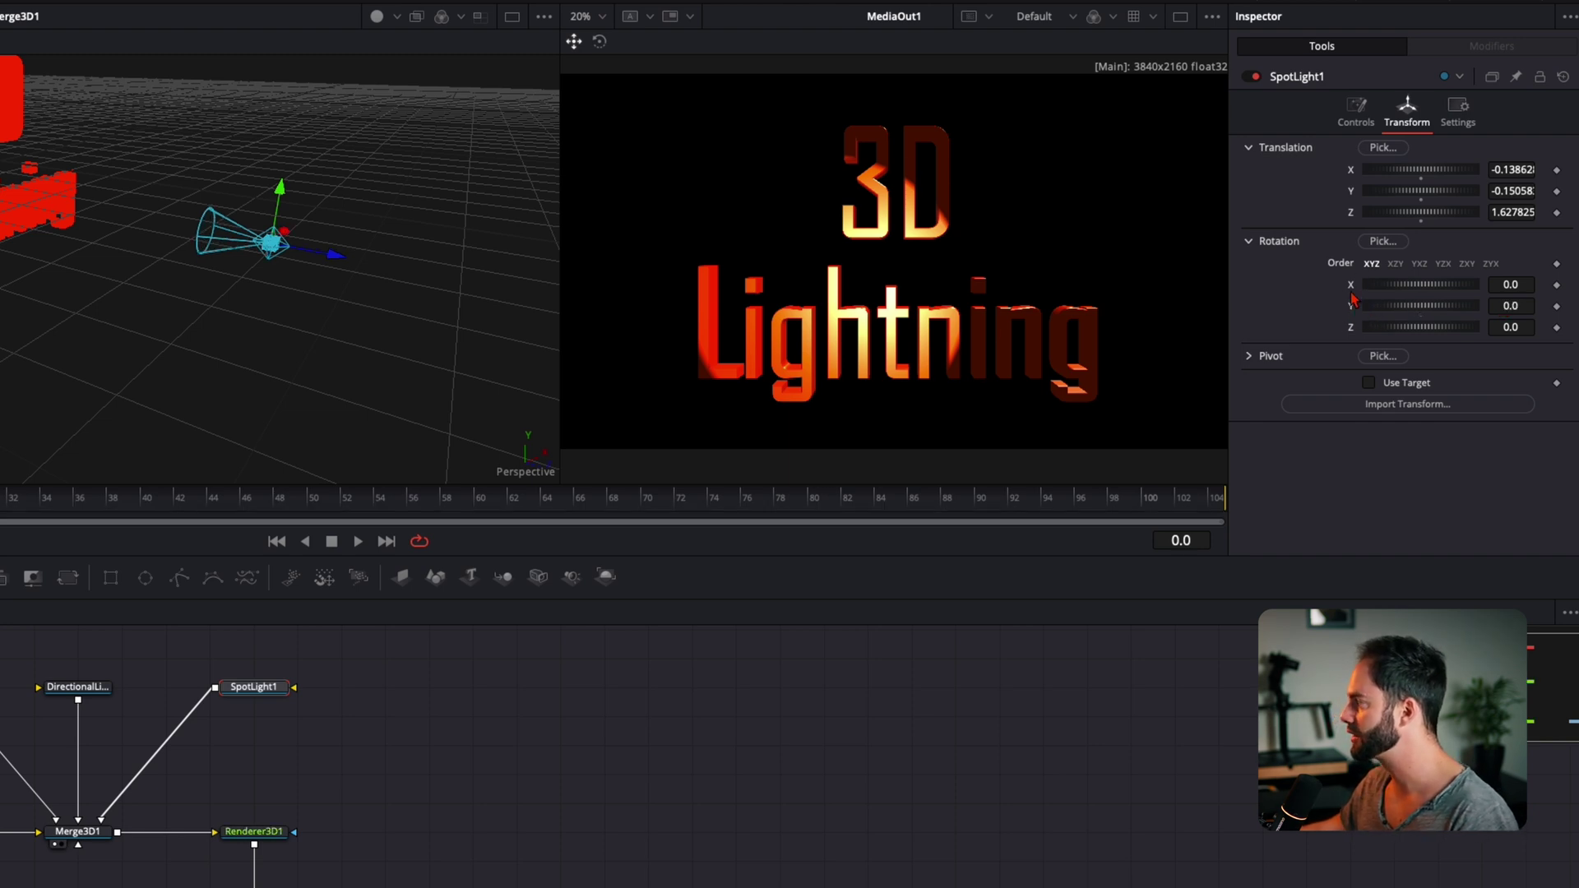
{"action": "double_click", "coordinate": [1351, 205]}
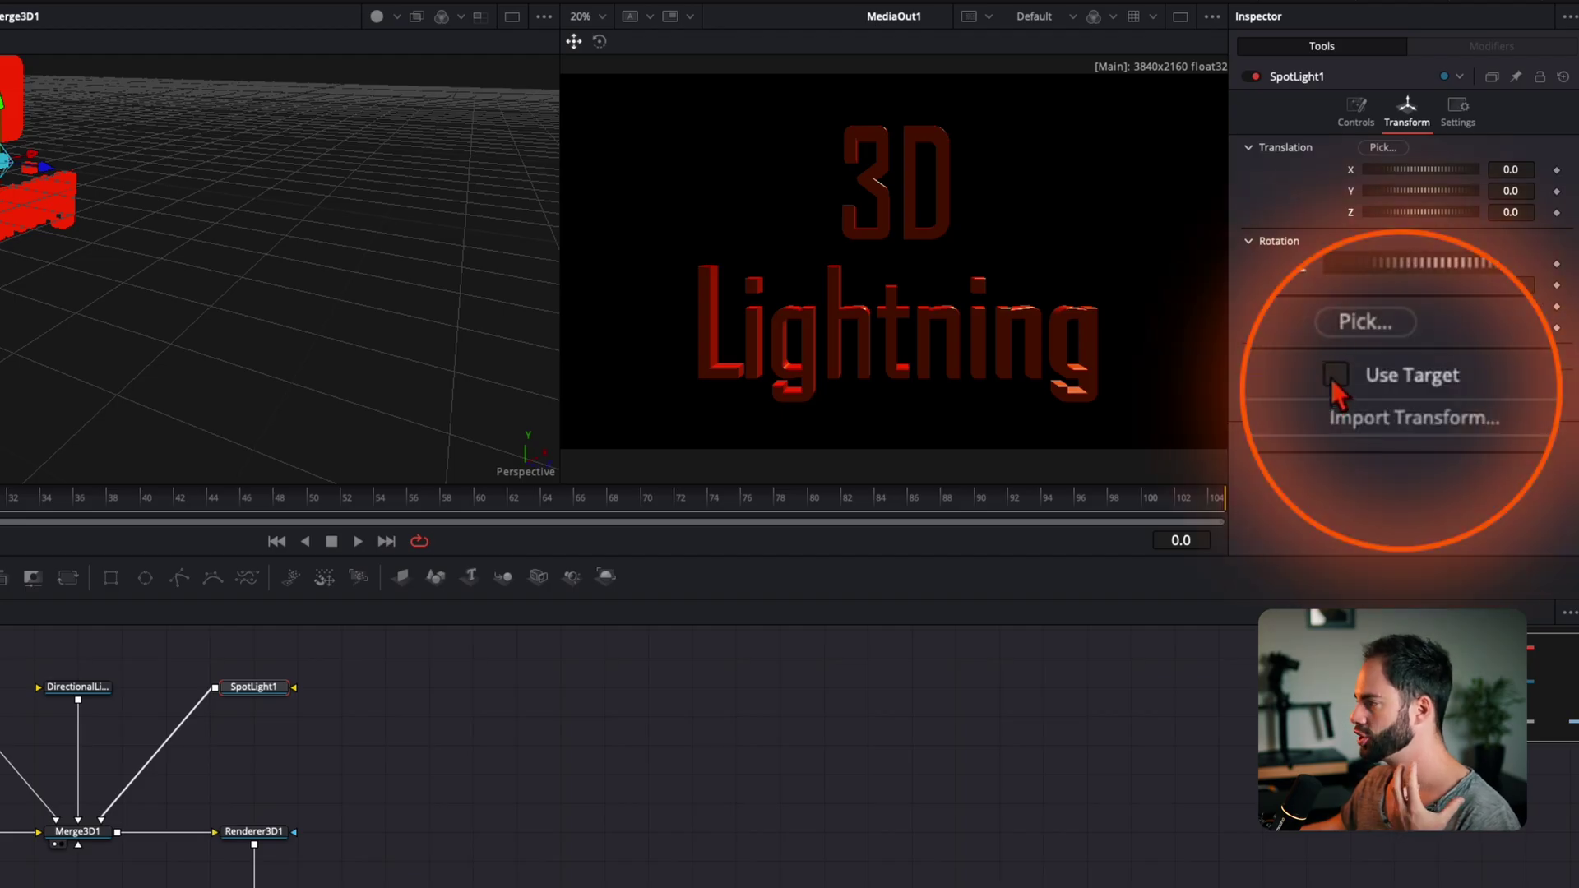
Turn on Use Target for SpotLight1 and place it right of the text, undoing a stray move
{"action": "left_click", "coordinate": [1367, 383]}
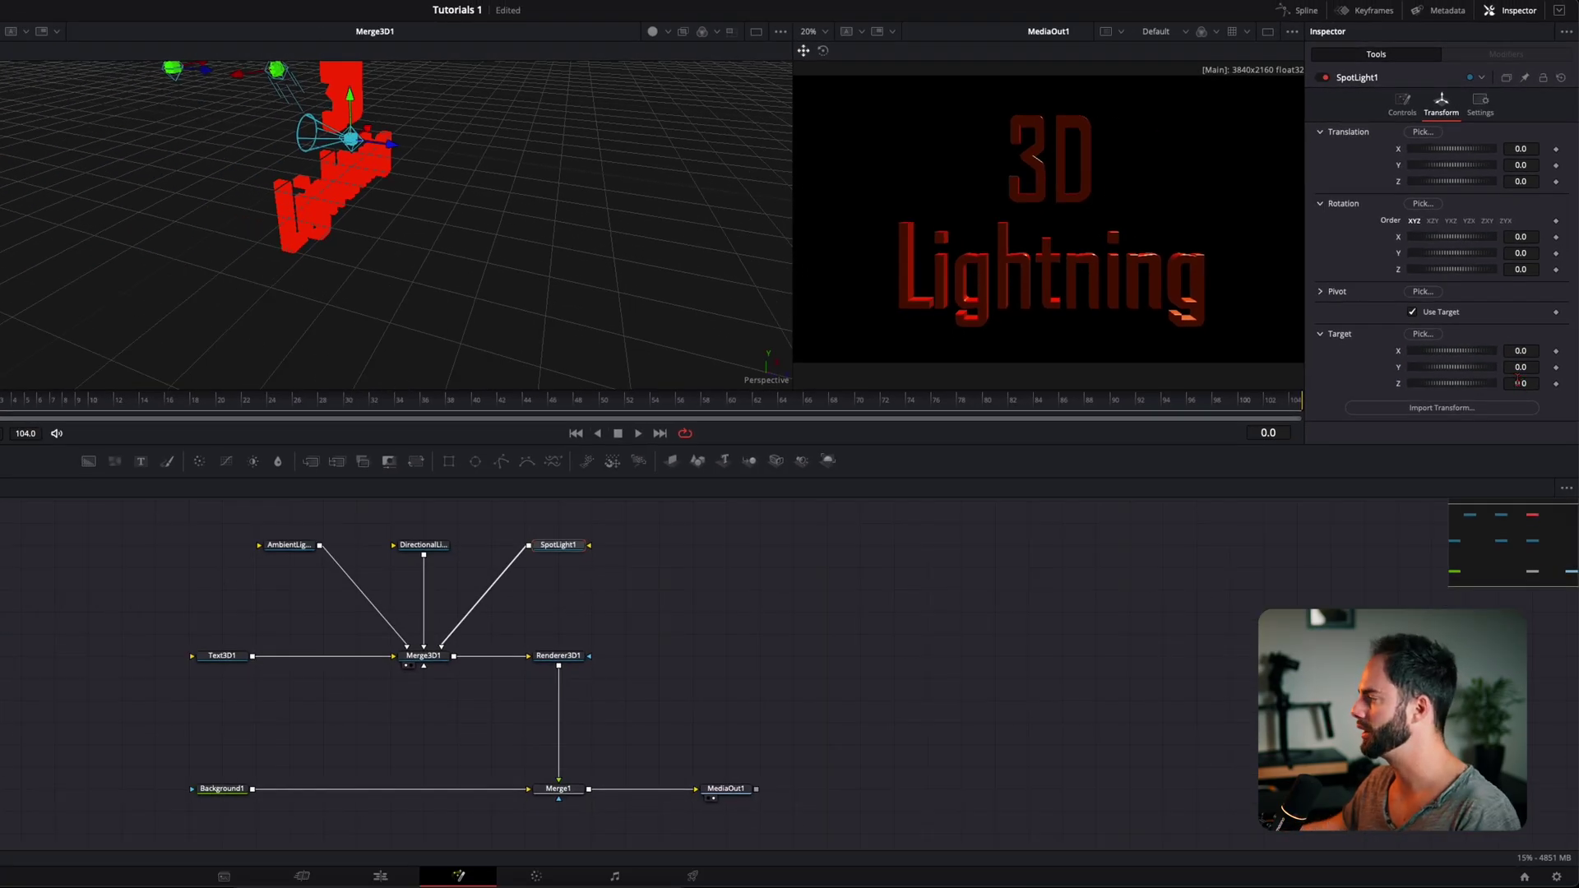
{"action": "left_click", "coordinate": [1432, 383]}
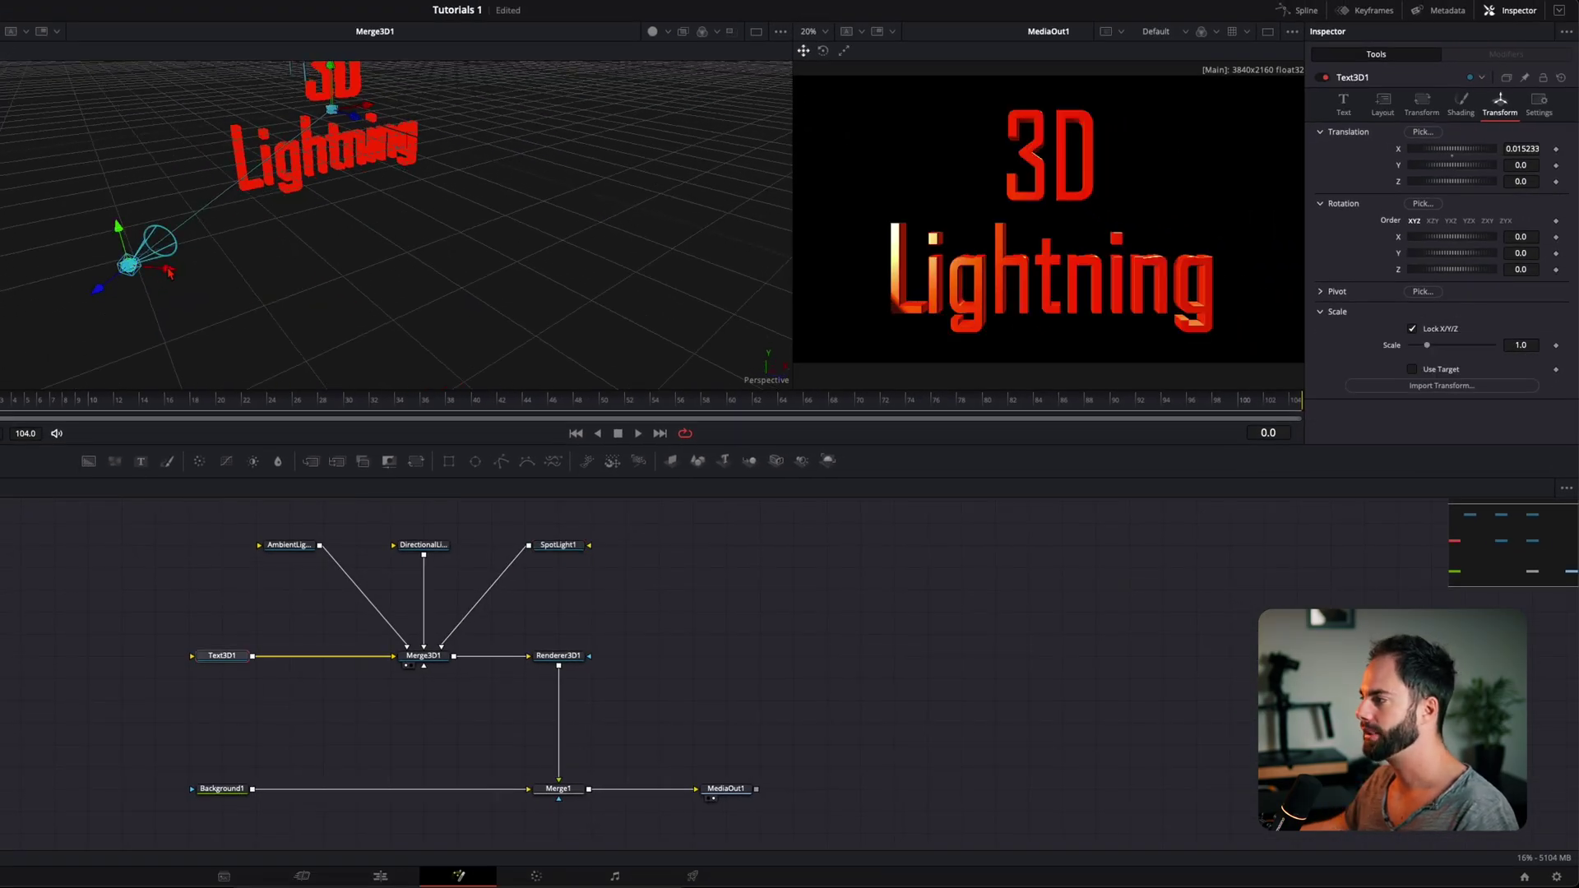
{"action": "left_click_drag", "start_coordinate": [129, 265], "coordinate": [530, 62]}
{"action": "key", "text": "ctrl+z"}
{"action": "left_click_drag", "start_coordinate": [519, 308], "coordinate": [205, 204]}
{"action": "left_click_drag", "start_coordinate": [64, 101], "coordinate": [502, 246]}
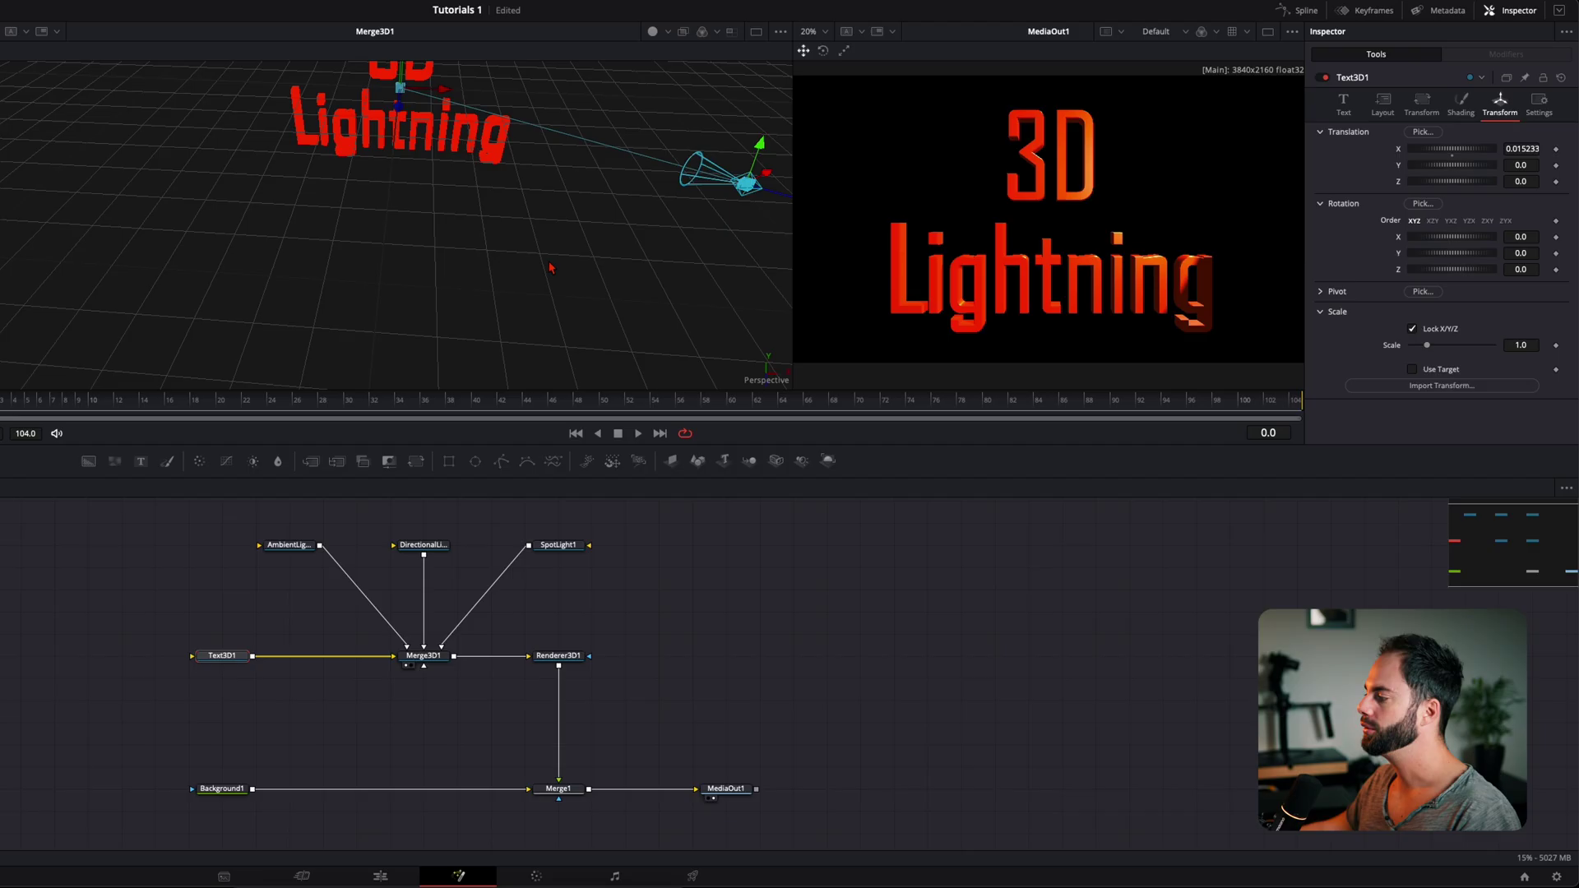
Narrow SpotLight1's cone to about 21 degrees, soften its penumbra, and nudge it toward the text
{"action": "left_click", "coordinate": [559, 549]}
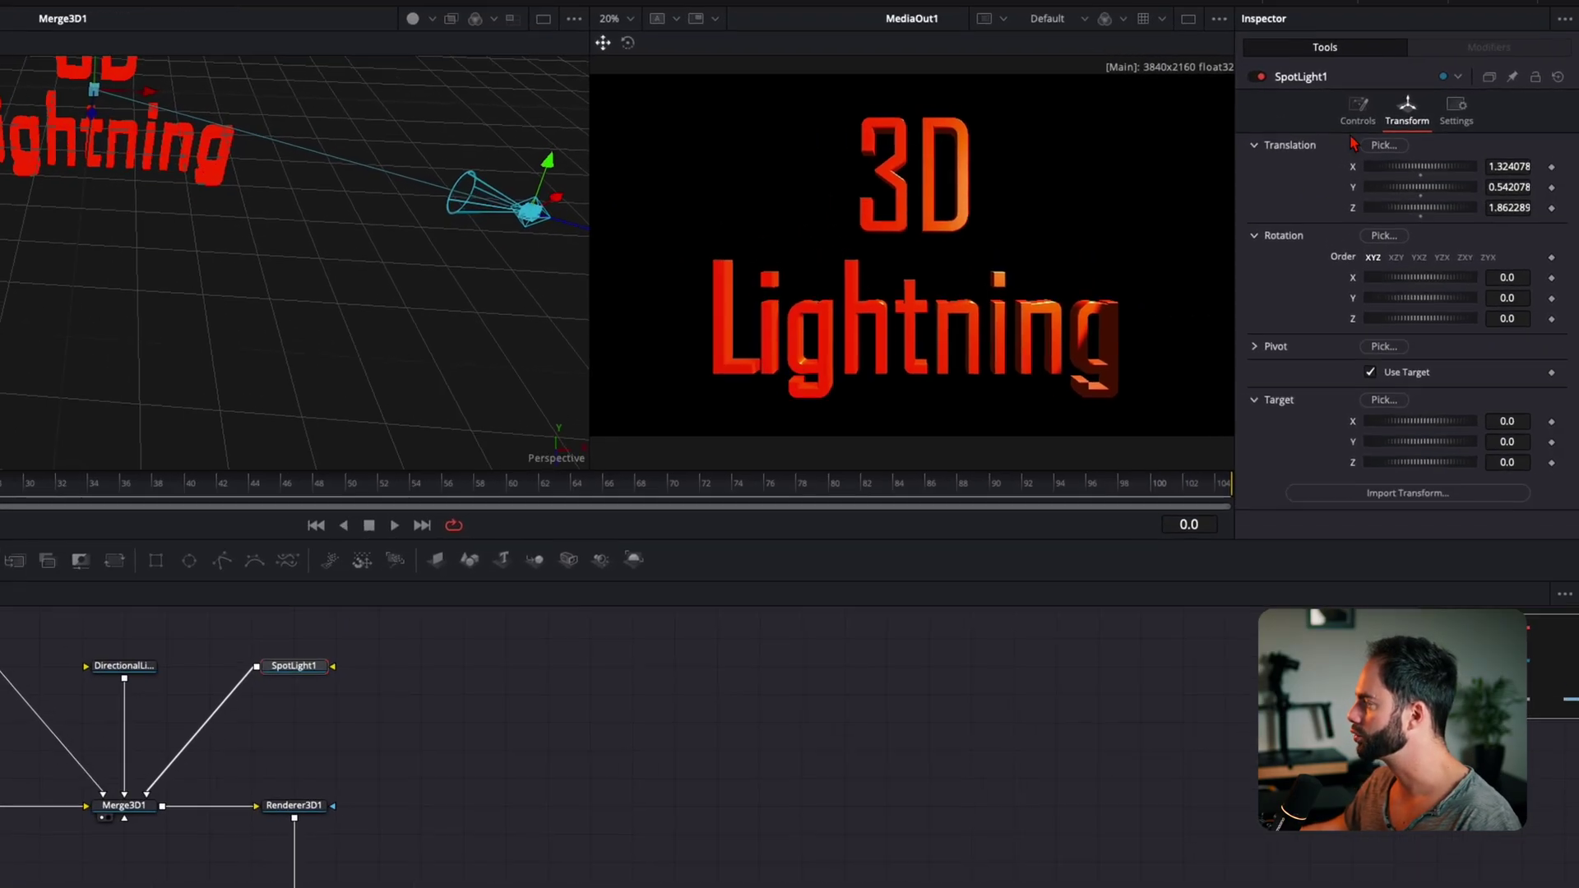
{"action": "left_click", "coordinate": [1404, 103]}
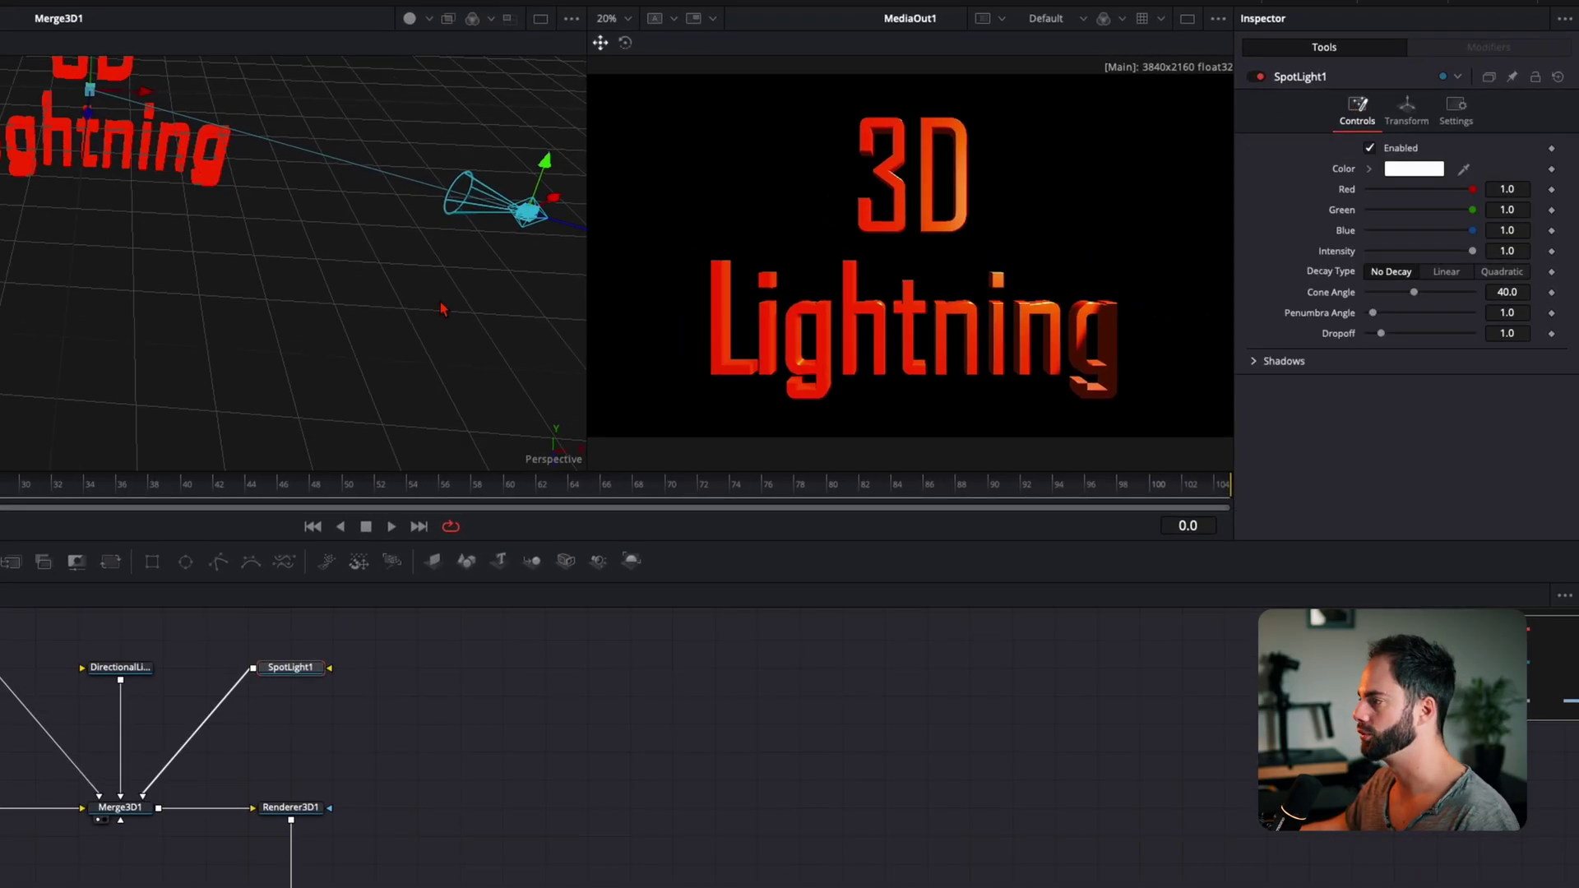
{"action": "left_click_drag", "start_coordinate": [446, 306], "coordinate": [258, 328]}
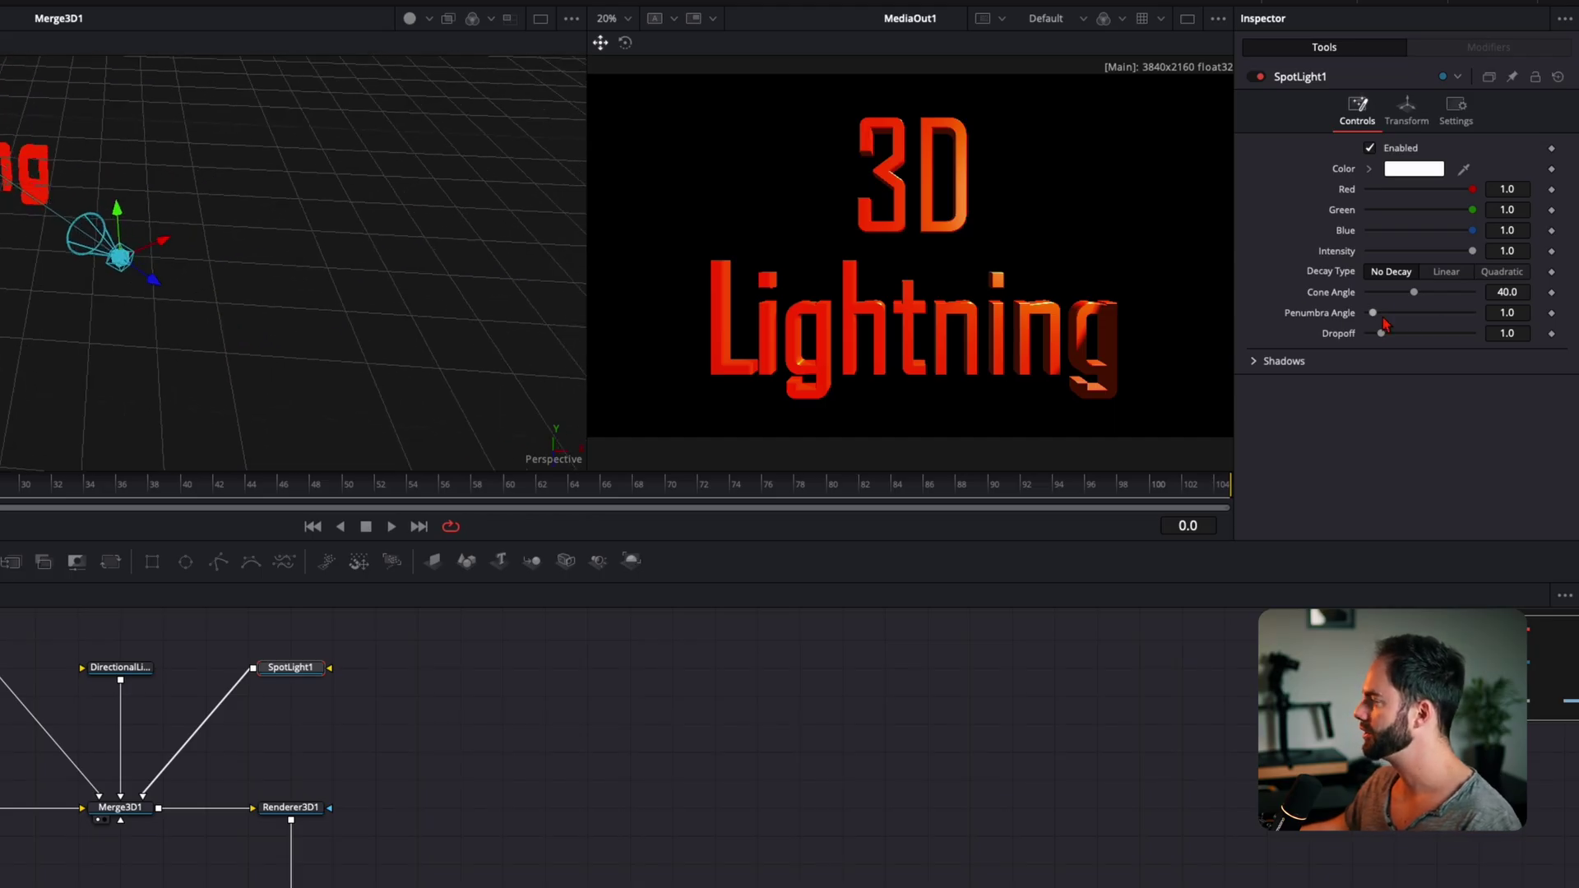
{"action": "left_click_drag", "start_coordinate": [1419, 296], "coordinate": [1441, 295]}
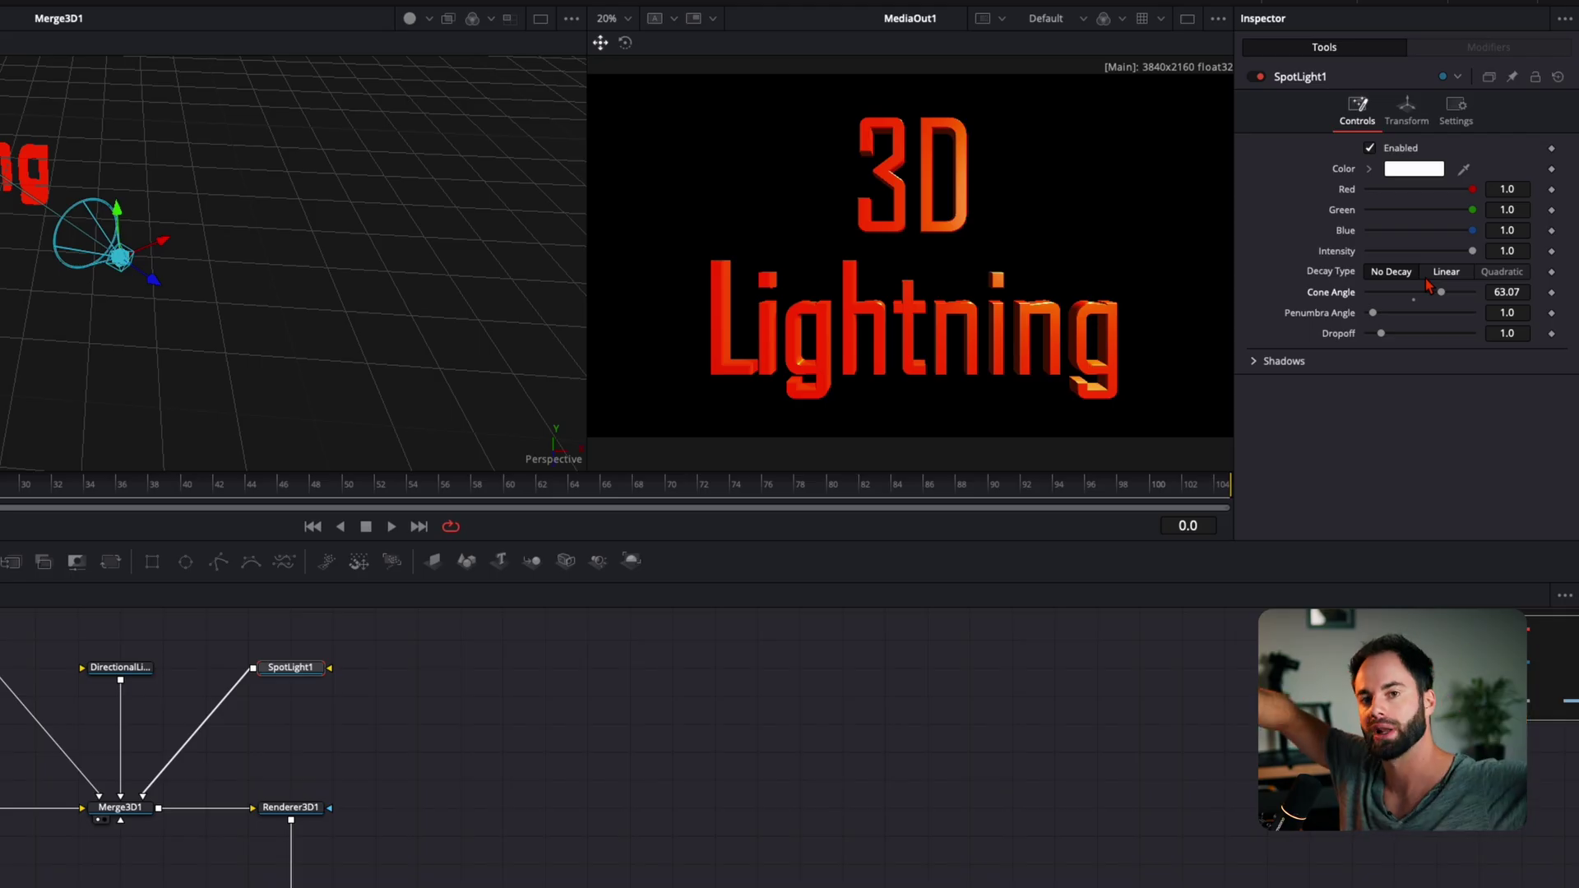
{"action": "left_click_drag", "start_coordinate": [1429, 288], "coordinate": [1404, 348]}
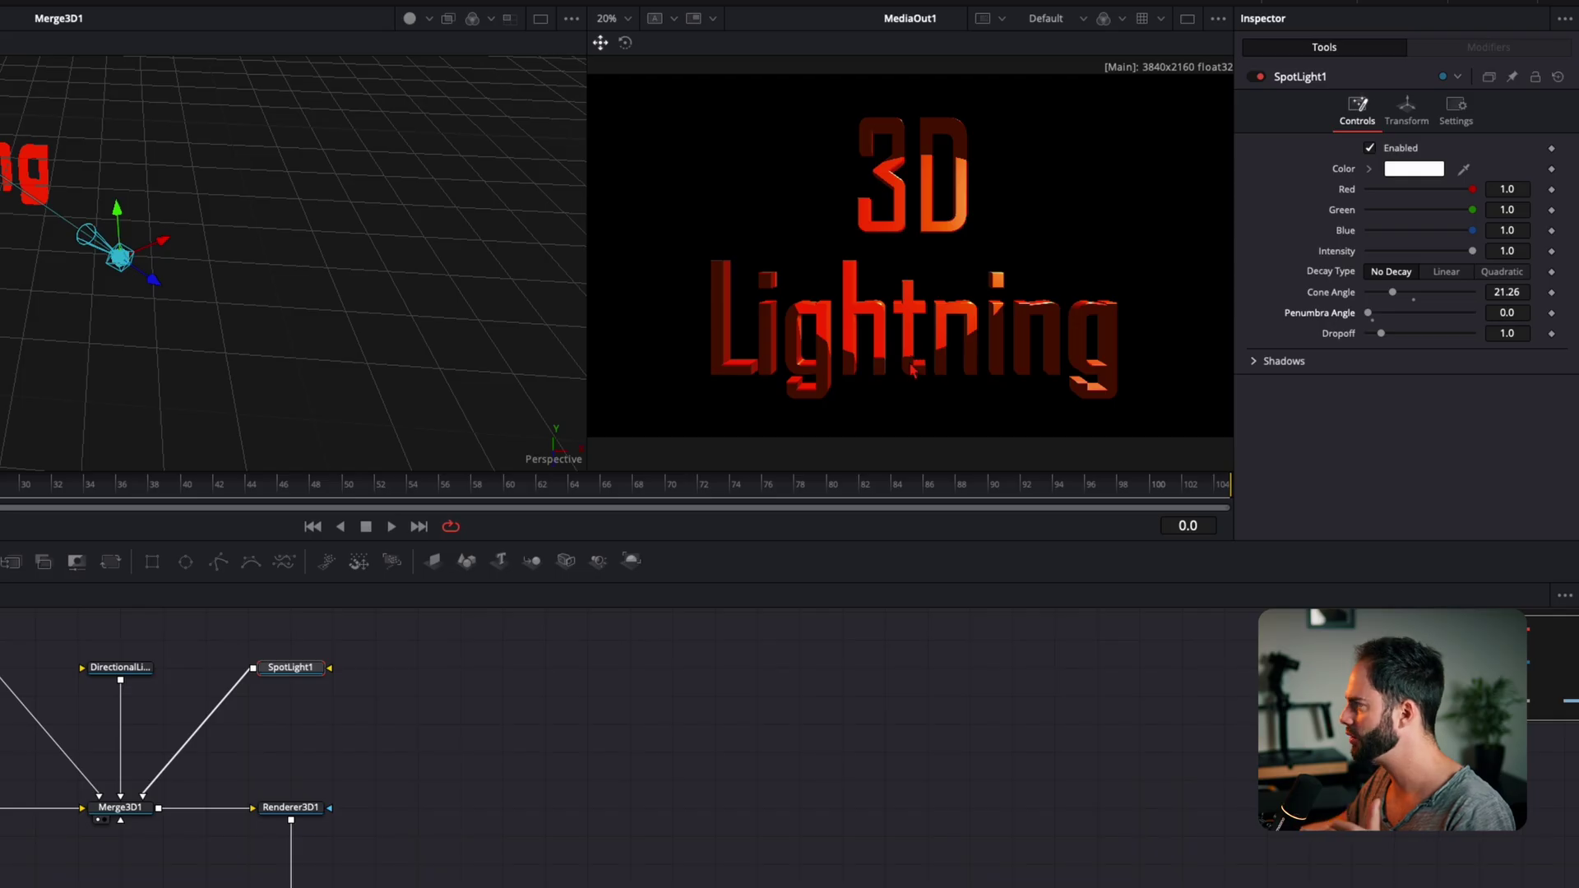
{"action": "left_click_drag", "start_coordinate": [1374, 321], "coordinate": [1431, 321]}
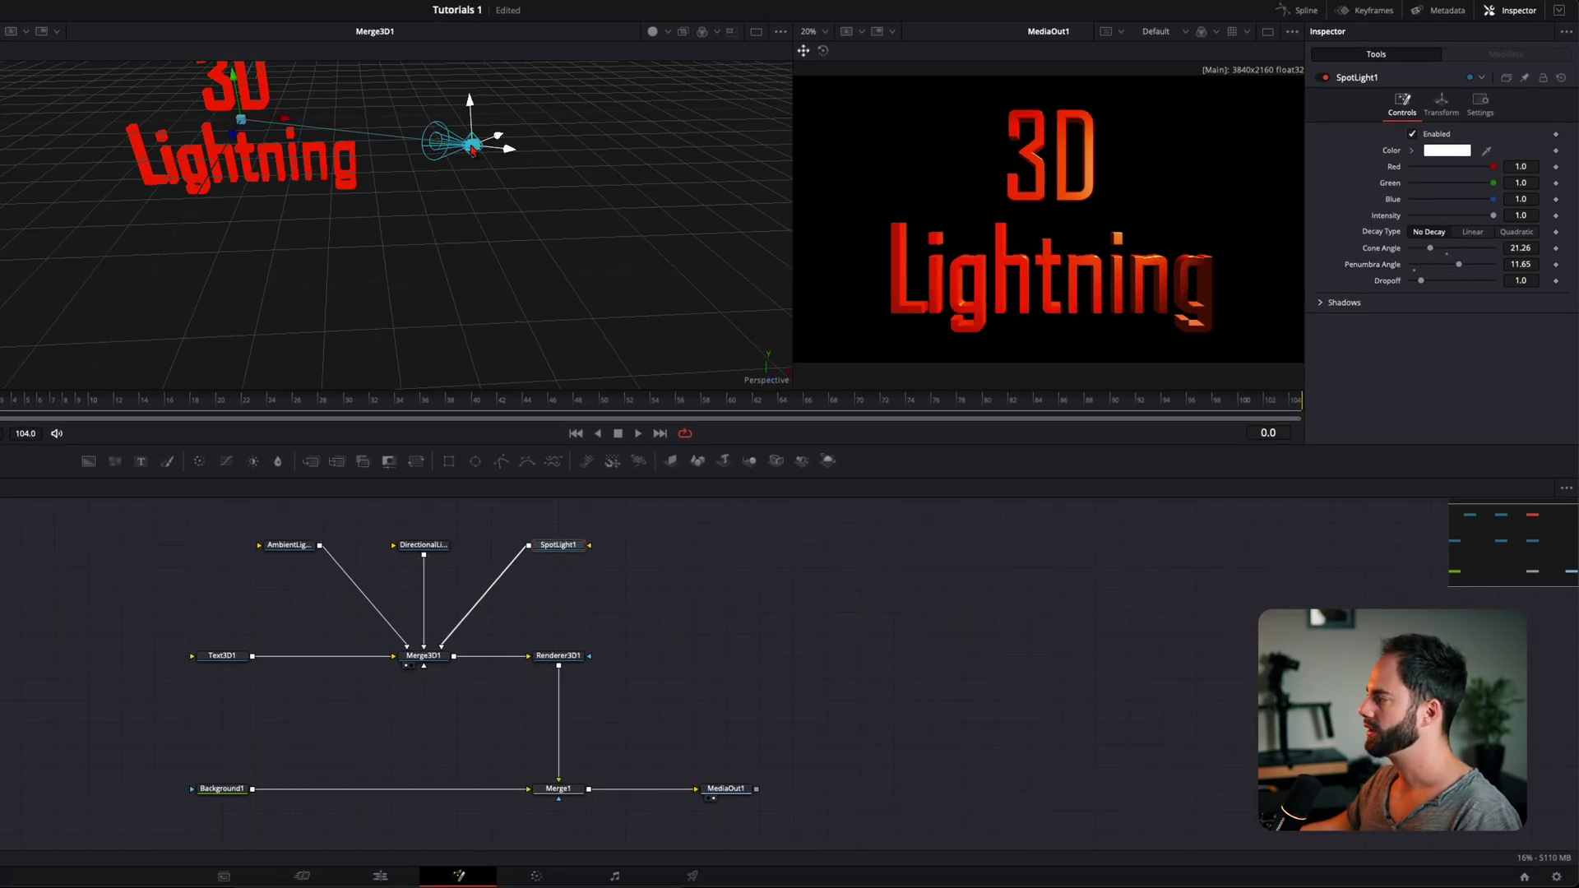
{"action": "mouse_move", "coordinate": [473, 150]}
{"action": "left_mouse_down"}
{"action": "mouse_move", "coordinate": [490, 111]}
{"action": "mouse_move", "coordinate": [490, 130]}
{"action": "left_mouse_up"}
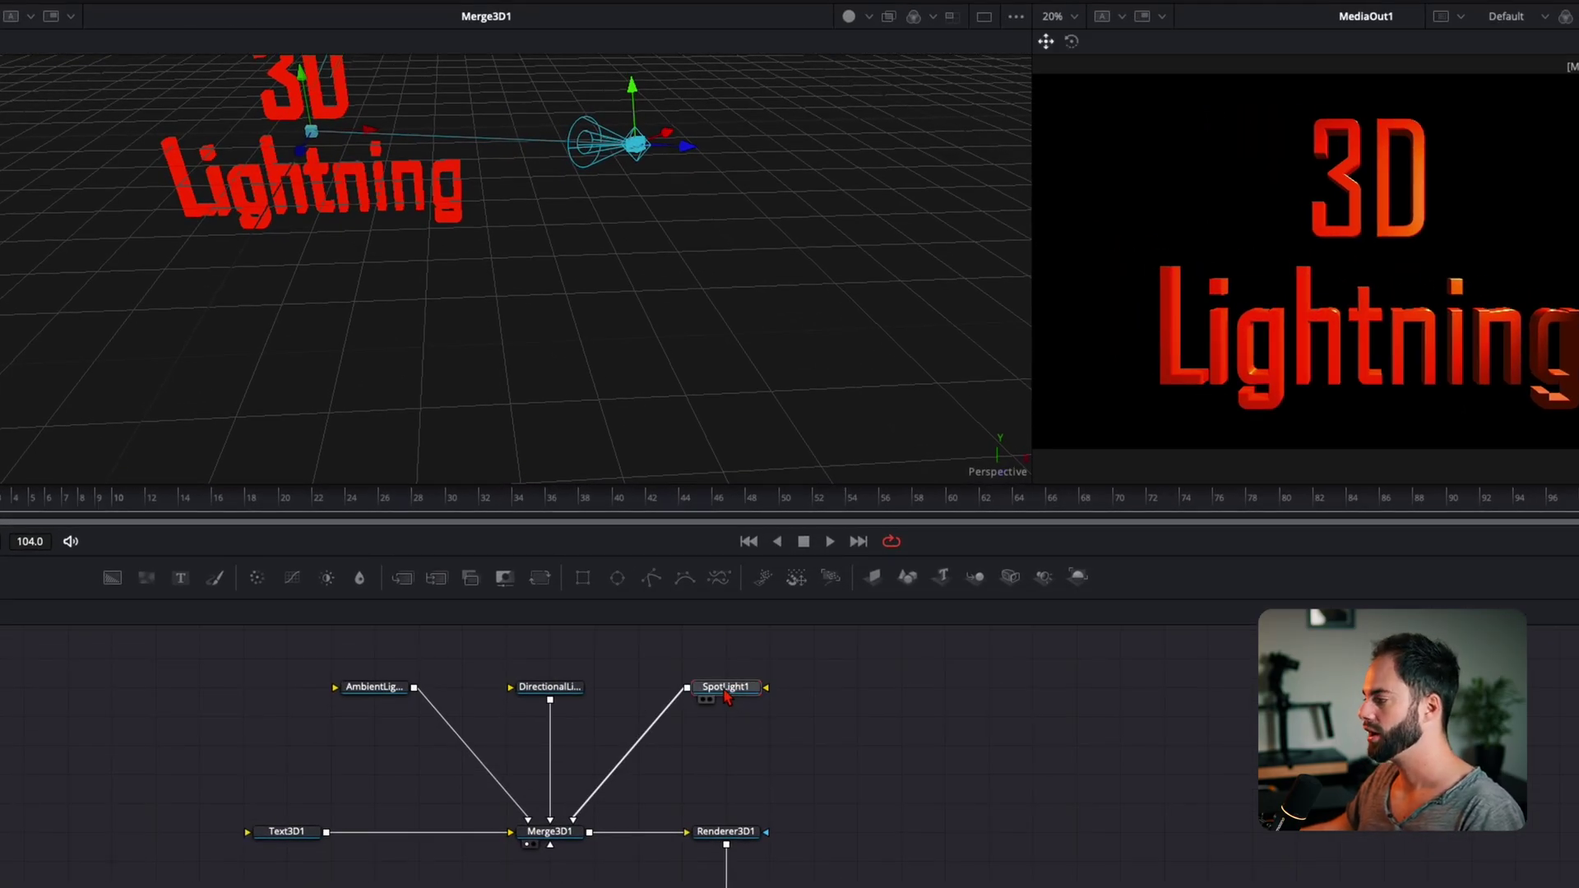
Duplicate SpotLight1, delete the extra Merge3D2, wire SpotLight1_1 into Merge3D1 and move it left
{"action": "key", "text": "ctrl+c"}
{"action": "key", "text": "ctrl+v"}
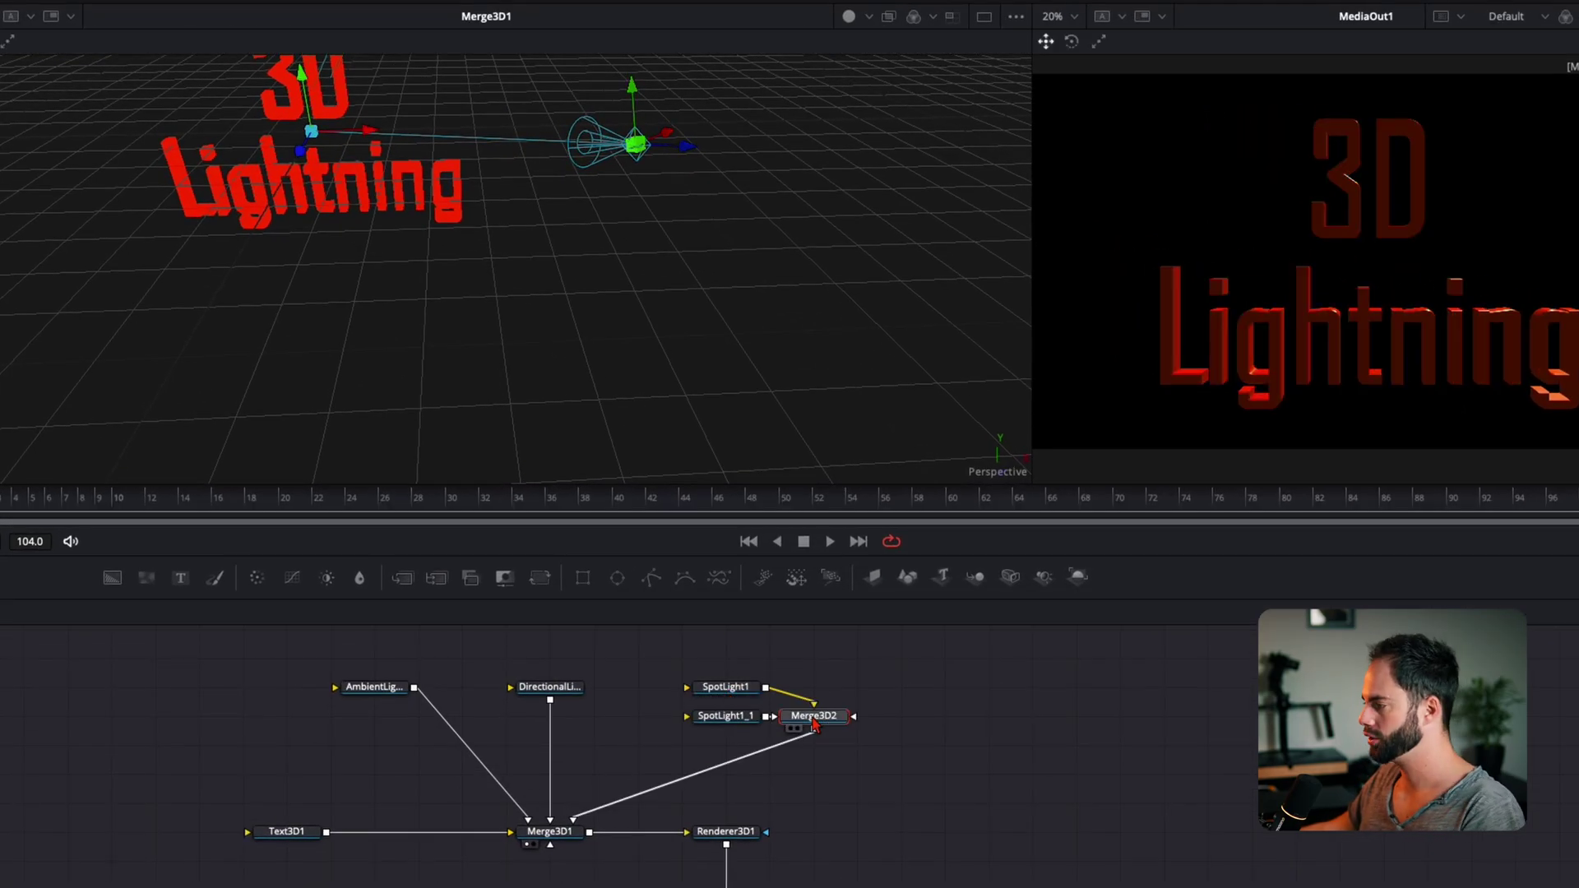
{"action": "key", "text": "Delete"}
{"action": "left_click_drag", "start_coordinate": [766, 716], "coordinate": [560, 839]}
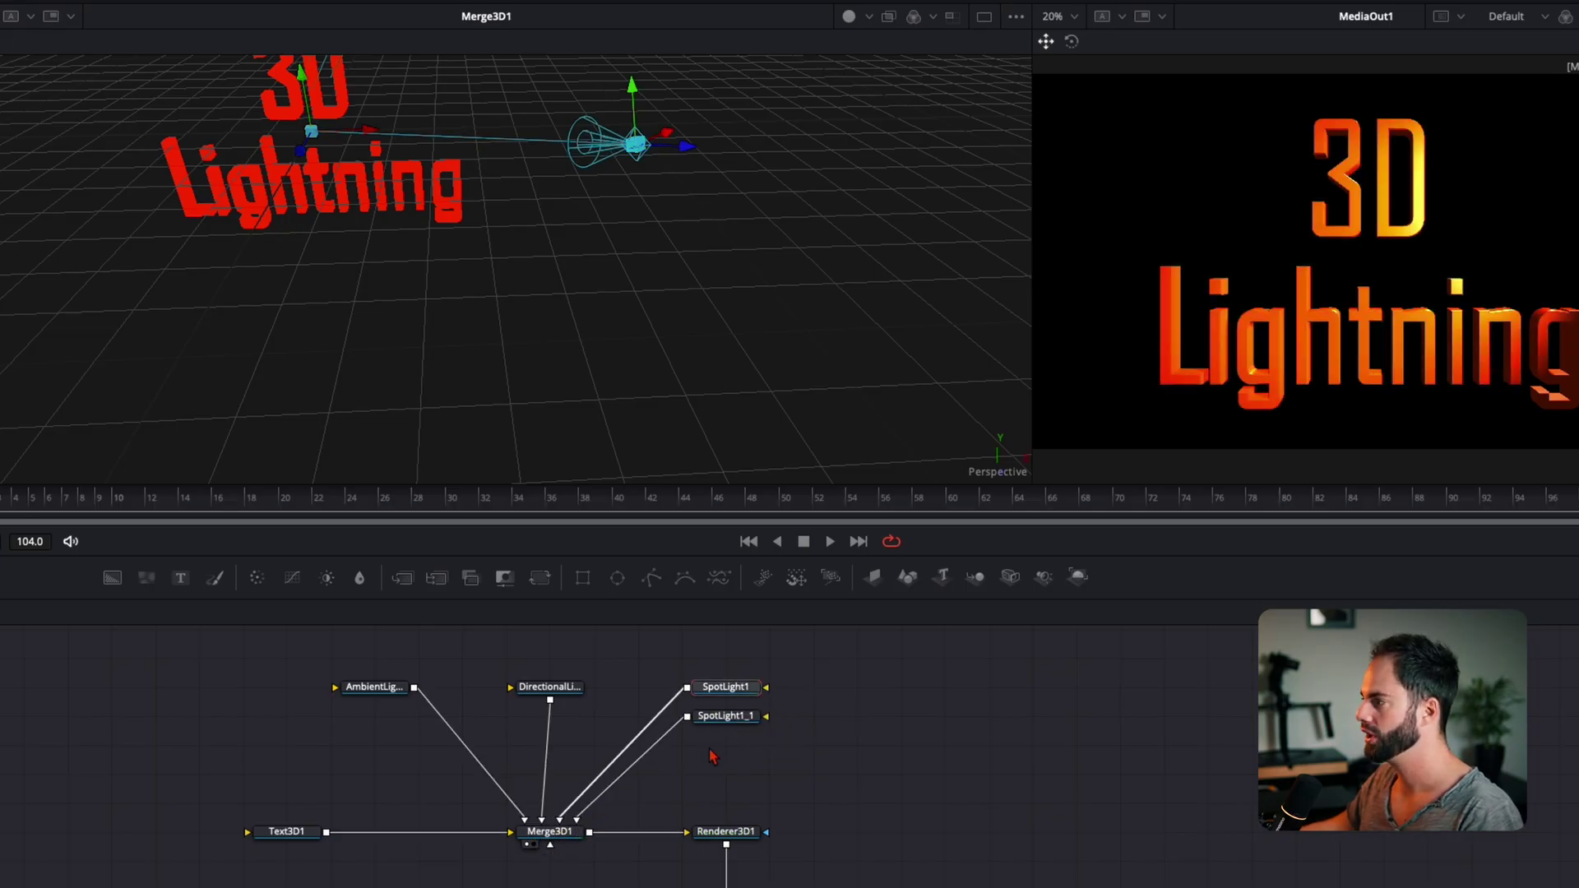
{"action": "left_click", "coordinate": [726, 716]}
{"action": "left_click_drag", "start_coordinate": [647, 148], "coordinate": [294, 342]}
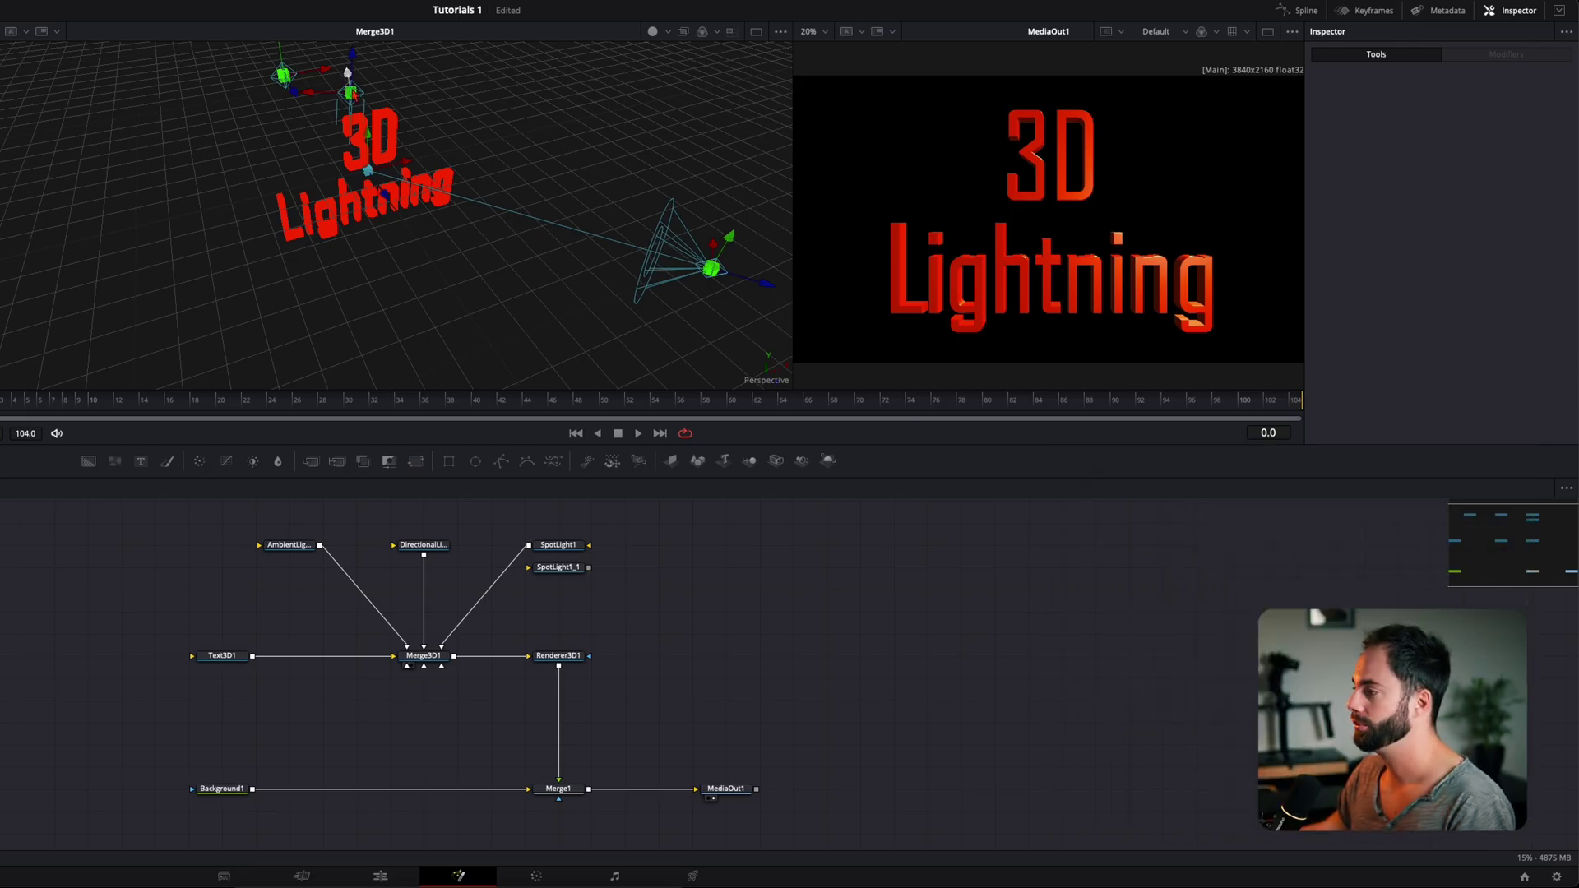
Add ImagePlane3D1 into Merge3D1, scale it to 7 and push it back to Z -0.61
{"action": "left_click_drag", "start_coordinate": [347, 72], "coordinate": [375, 129]}
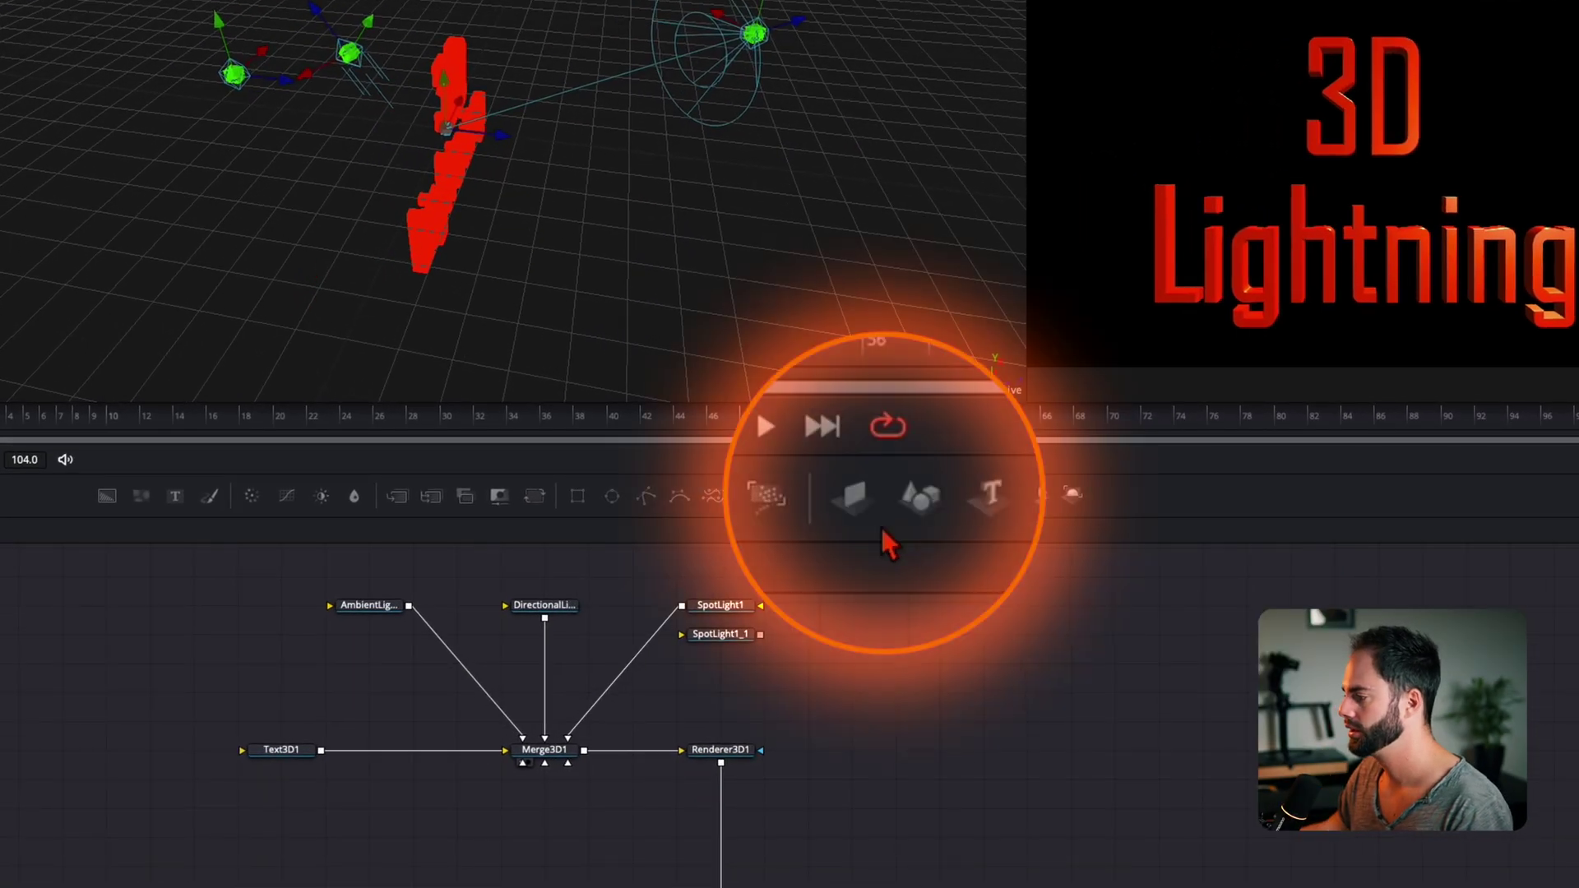
{"action": "left_click_drag", "start_coordinate": [867, 496], "coordinate": [545, 750]}
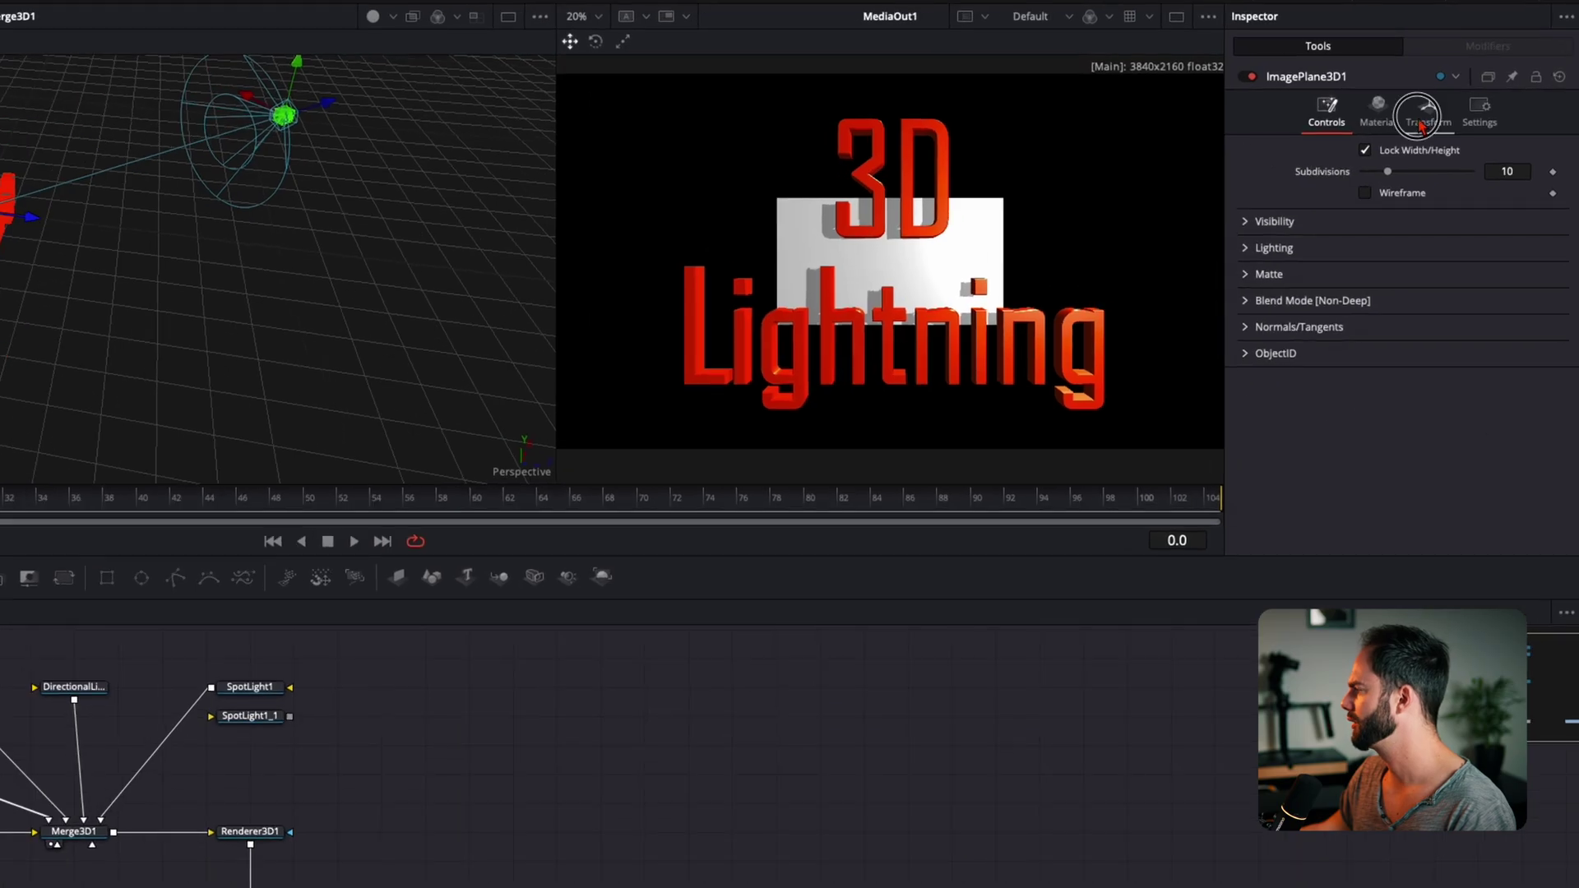
{"action": "left_click", "coordinate": [1460, 106]}
{"action": "left_click", "coordinate": [1505, 426]}
{"action": "type", "text": "5"}
{"action": "key", "text": "Return"}
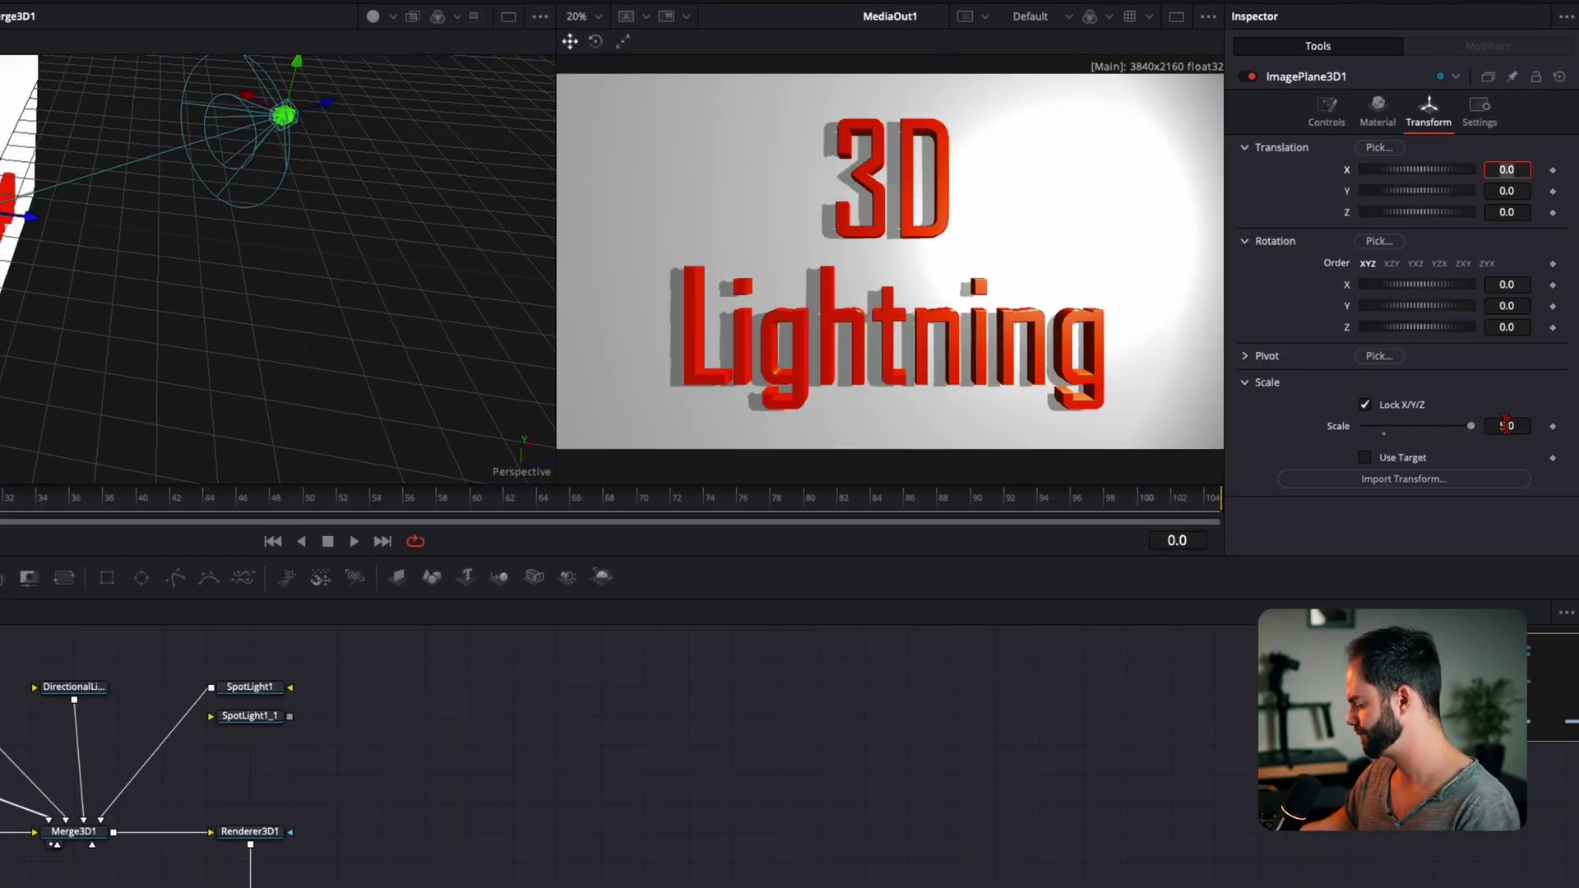
{"action": "type", "text": "7"}
{"action": "key", "text": "Tab"}
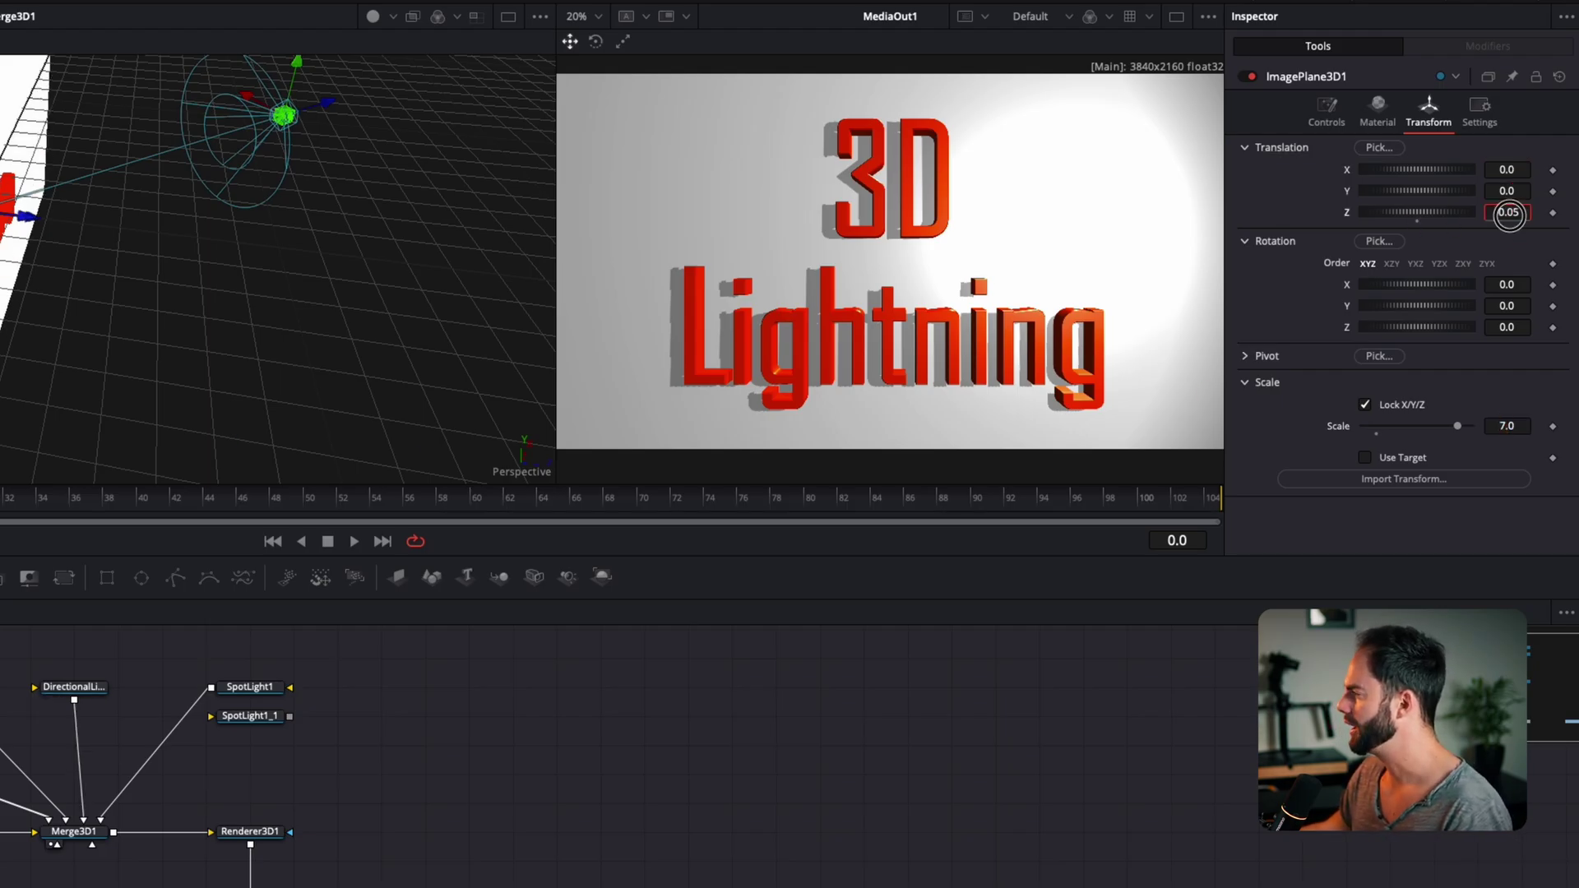
{"action": "left_click_drag", "start_coordinate": [1508, 215], "coordinate": [1466, 216]}
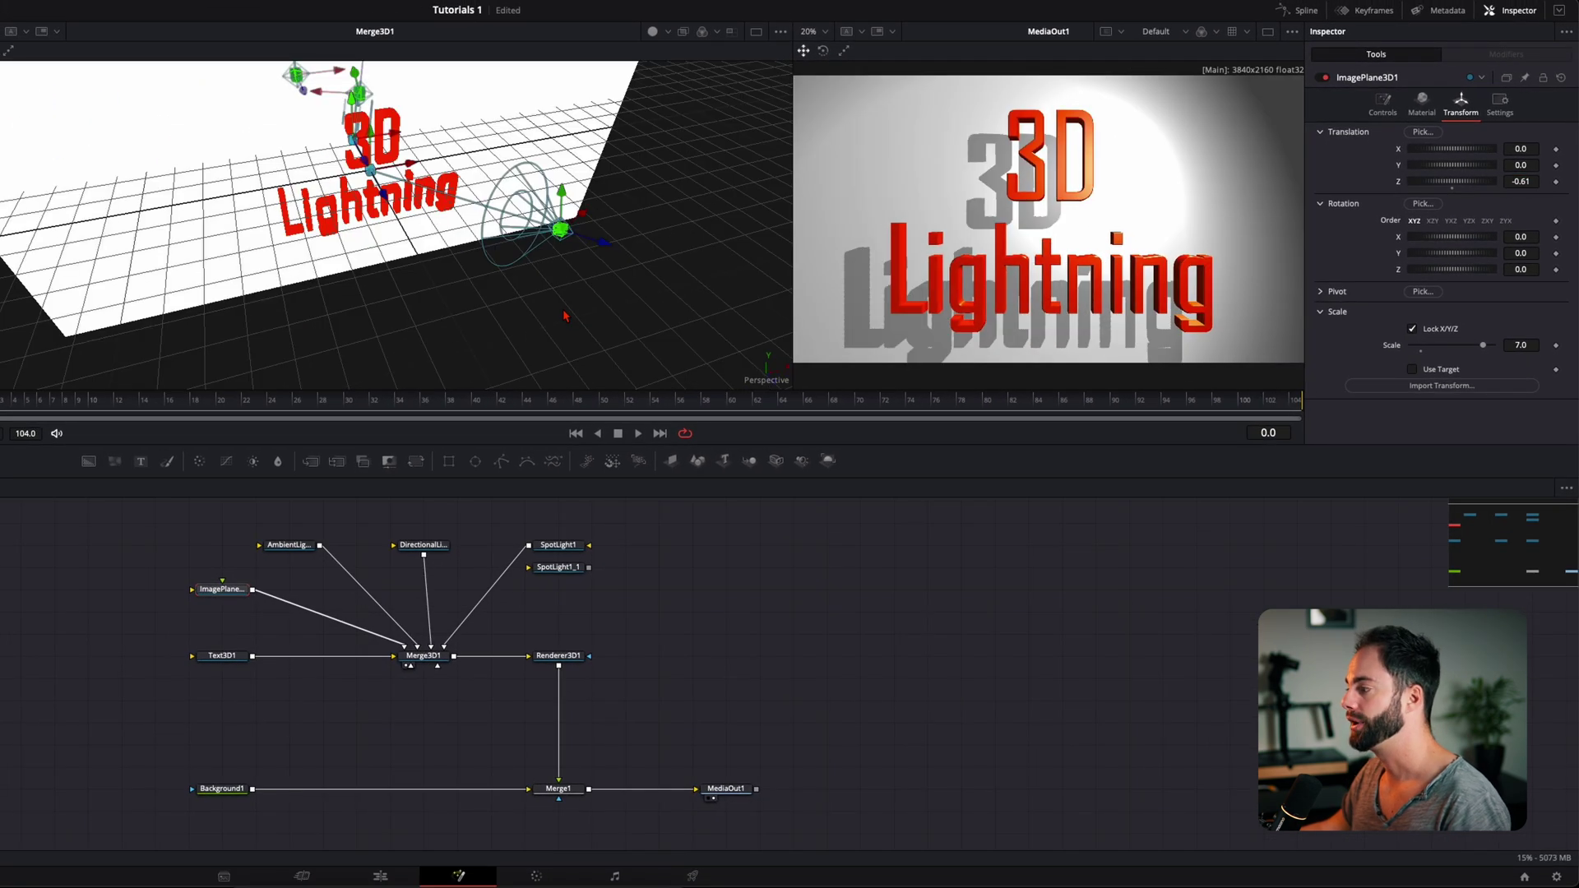
{"action": "mouse_move", "coordinate": [543, 251]}
{"action": "left_mouse_down"}
{"action": "mouse_move", "coordinate": [462, 262]}
{"action": "mouse_move", "coordinate": [380, 239]}
{"action": "mouse_move", "coordinate": [460, 152]}
{"action": "mouse_move", "coordinate": [578, 199]}
{"action": "mouse_move", "coordinate": [527, 240]}
{"action": "left_mouse_up"}
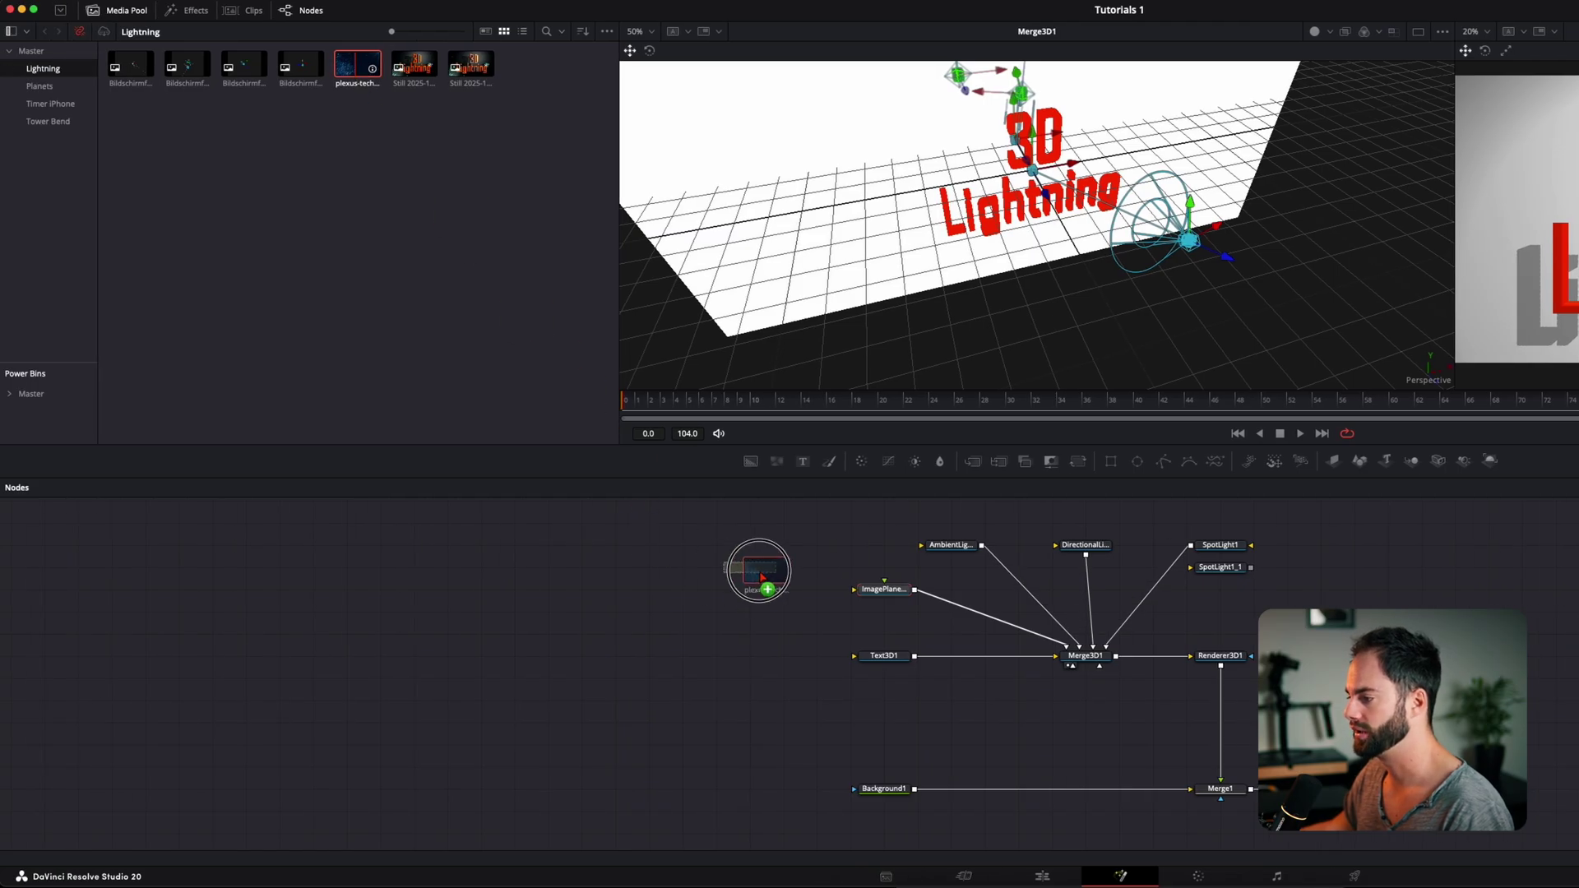
Bring in the plexus circuit clip and connect MediaIn1's output to ImagePlane3D1's input
{"action": "left_click_drag", "start_coordinate": [758, 570], "coordinate": [773, 582]}
{"action": "key", "text": "1"}
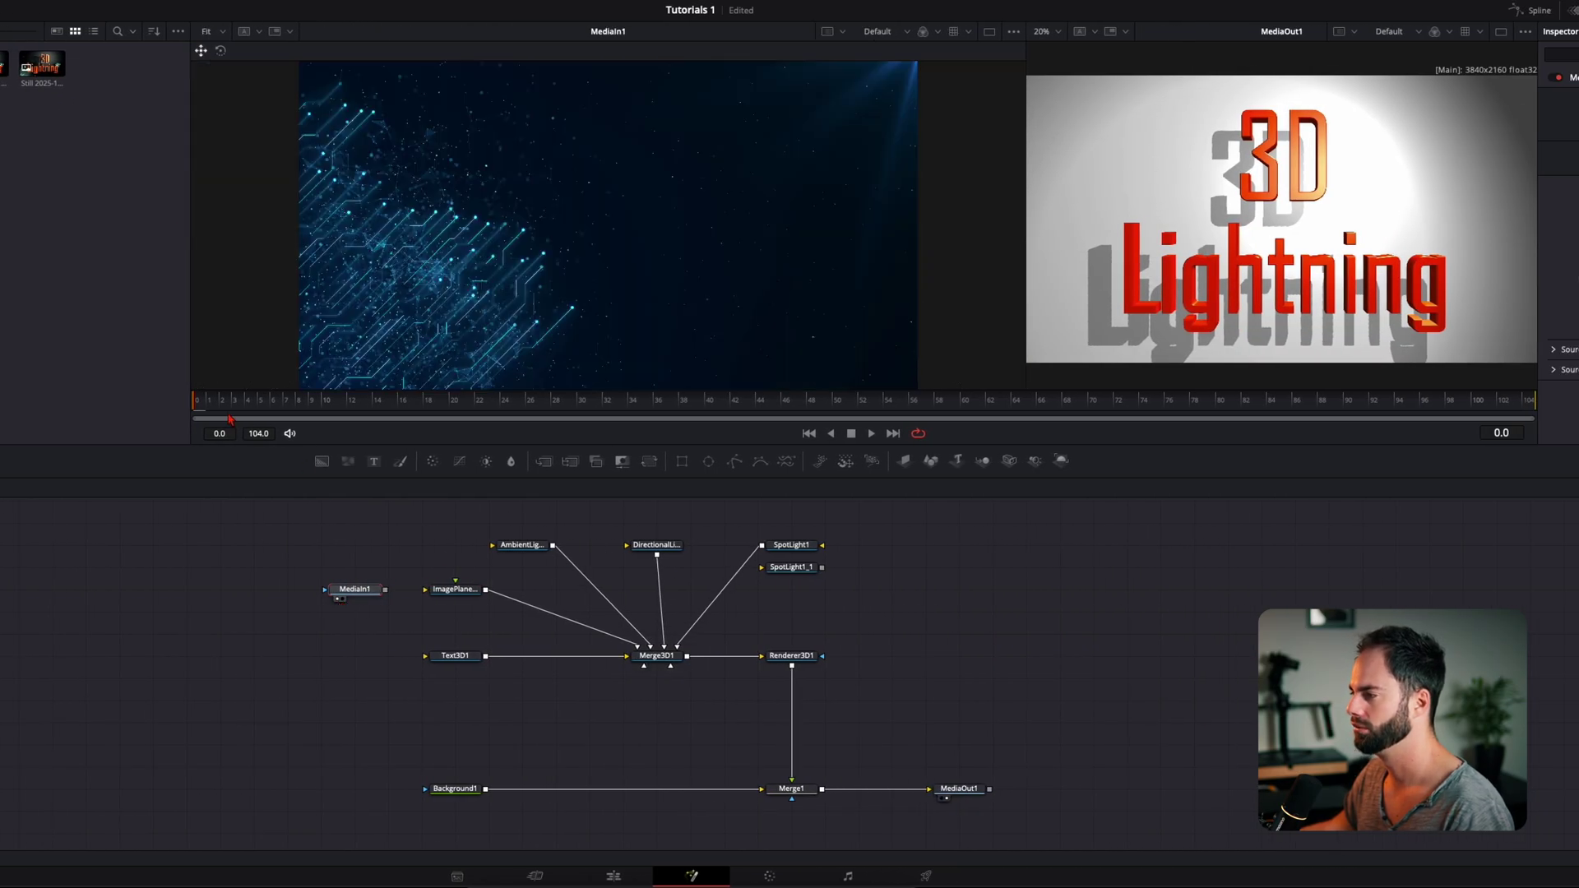
{"action": "left_click_drag", "start_coordinate": [288, 411], "coordinate": [647, 421]}
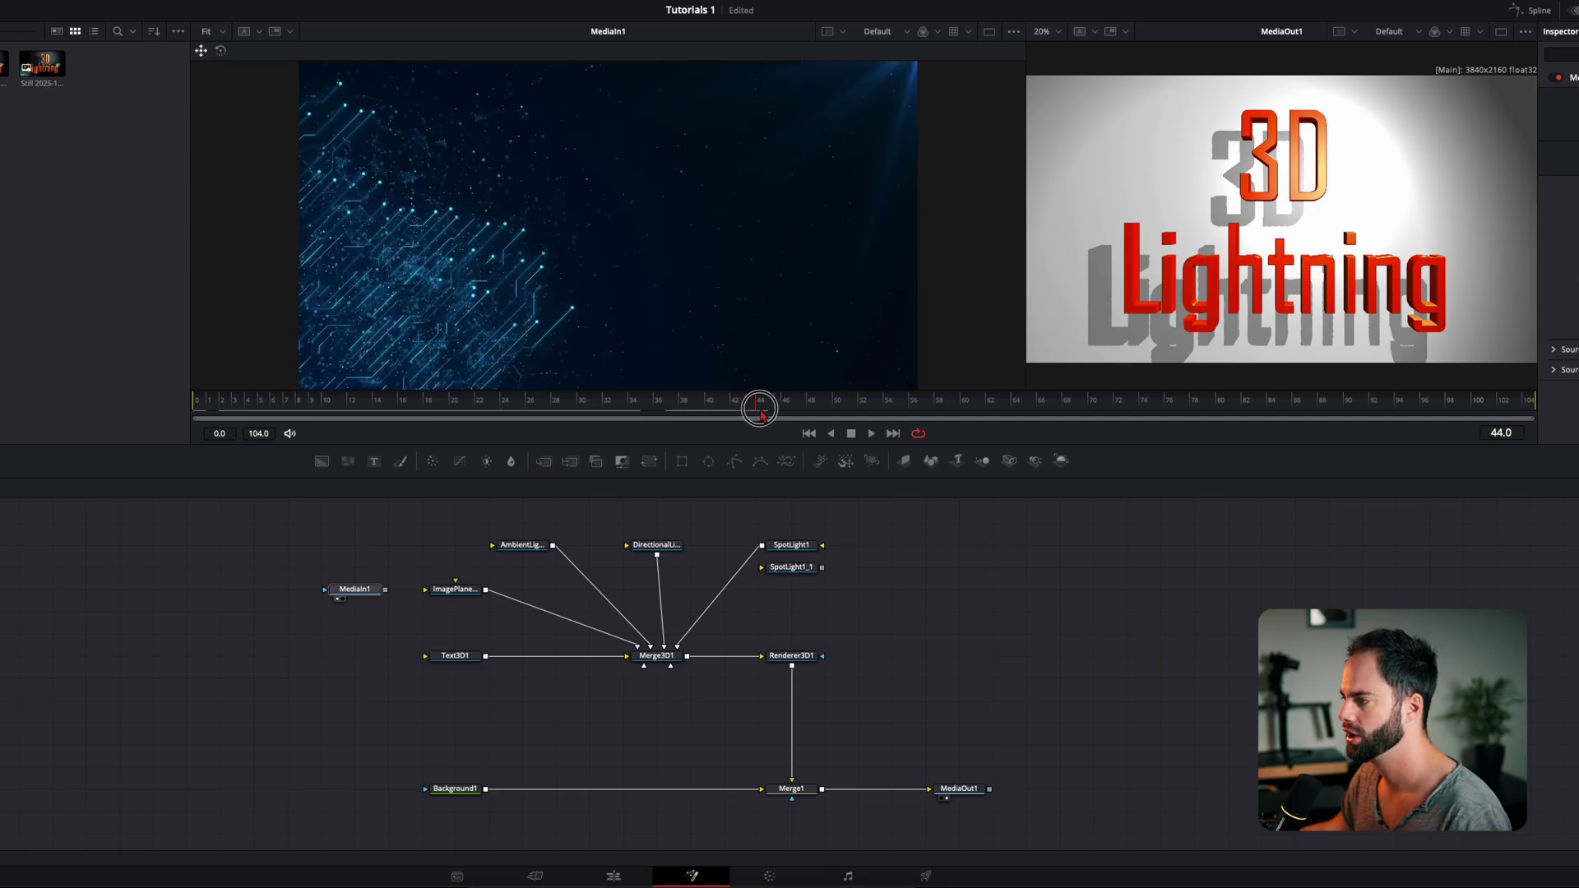
{"action": "left_click_drag", "start_coordinate": [762, 413], "coordinate": [279, 411]}
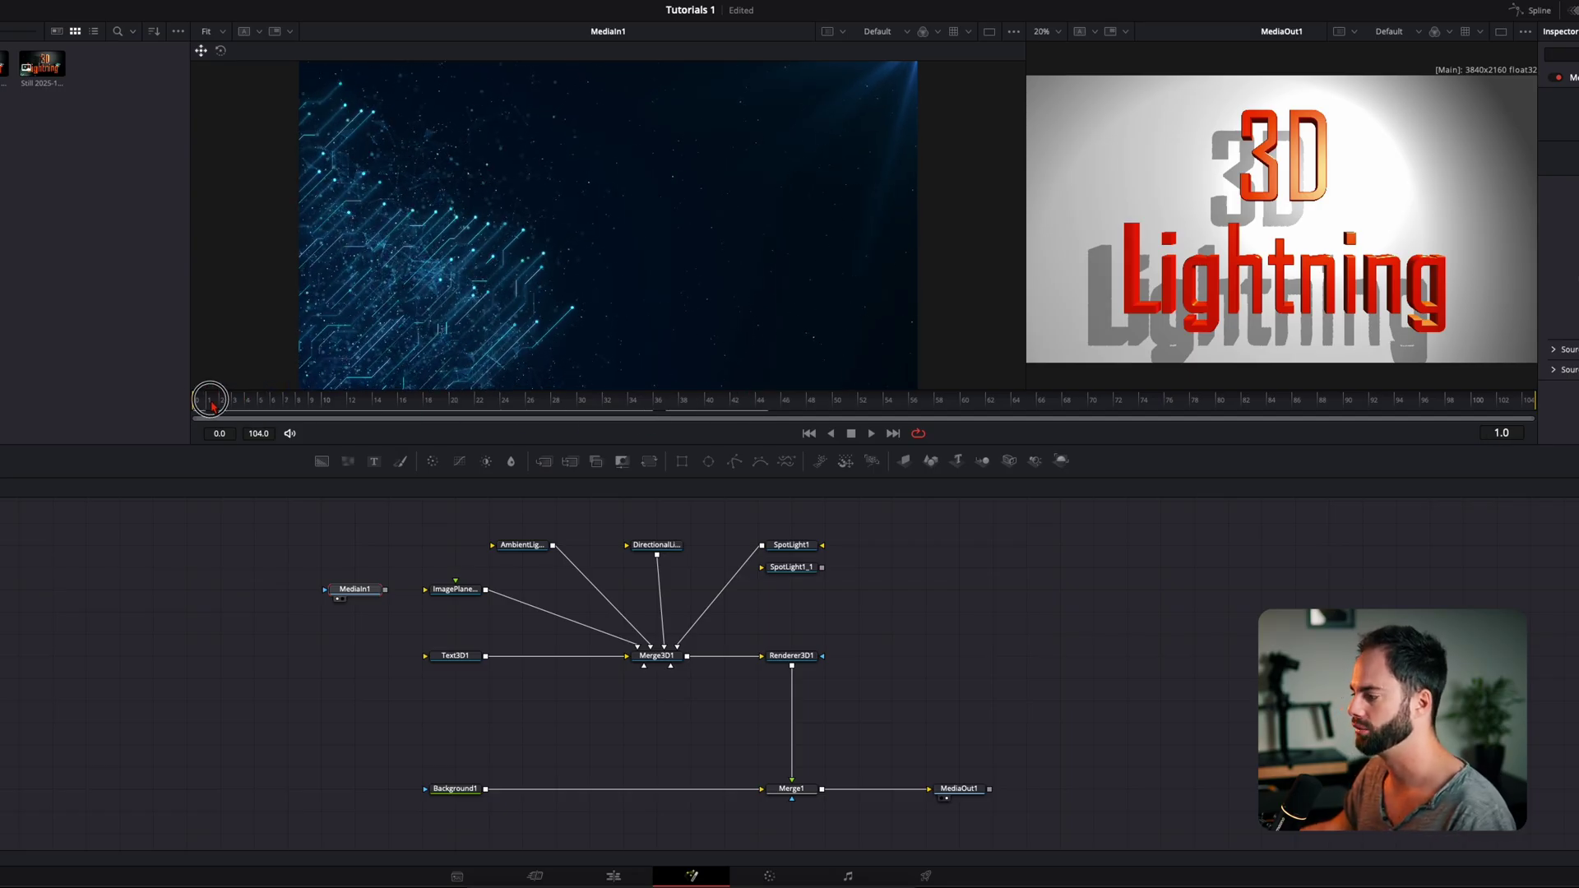
{"action": "left_click", "coordinate": [657, 658]}
{"action": "key", "text": "1"}
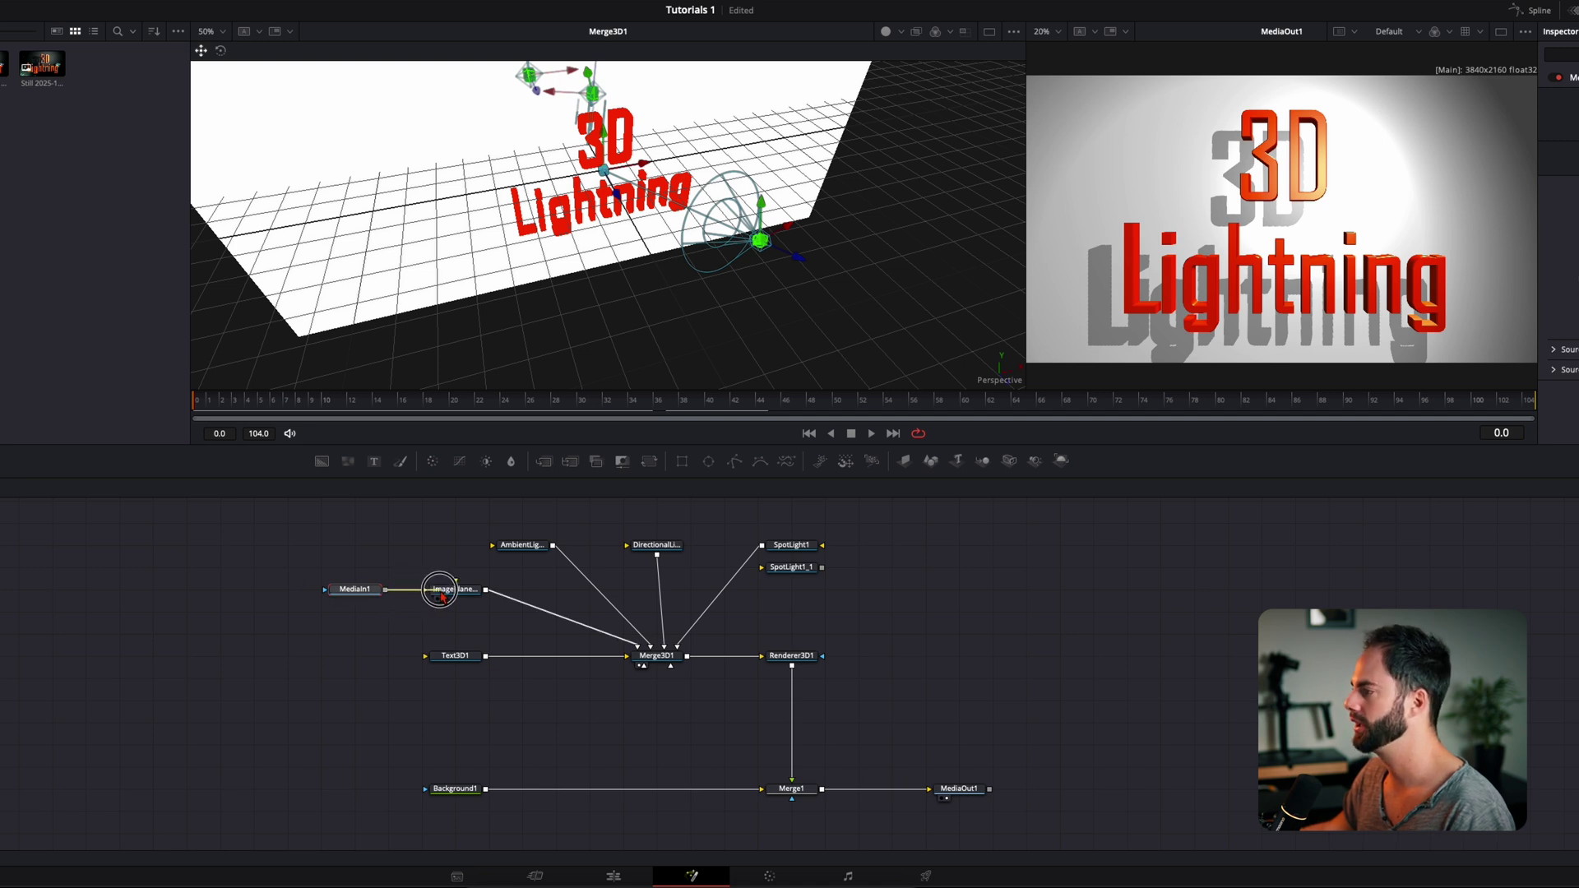
{"action": "left_click_drag", "start_coordinate": [442, 596], "coordinate": [443, 596]}
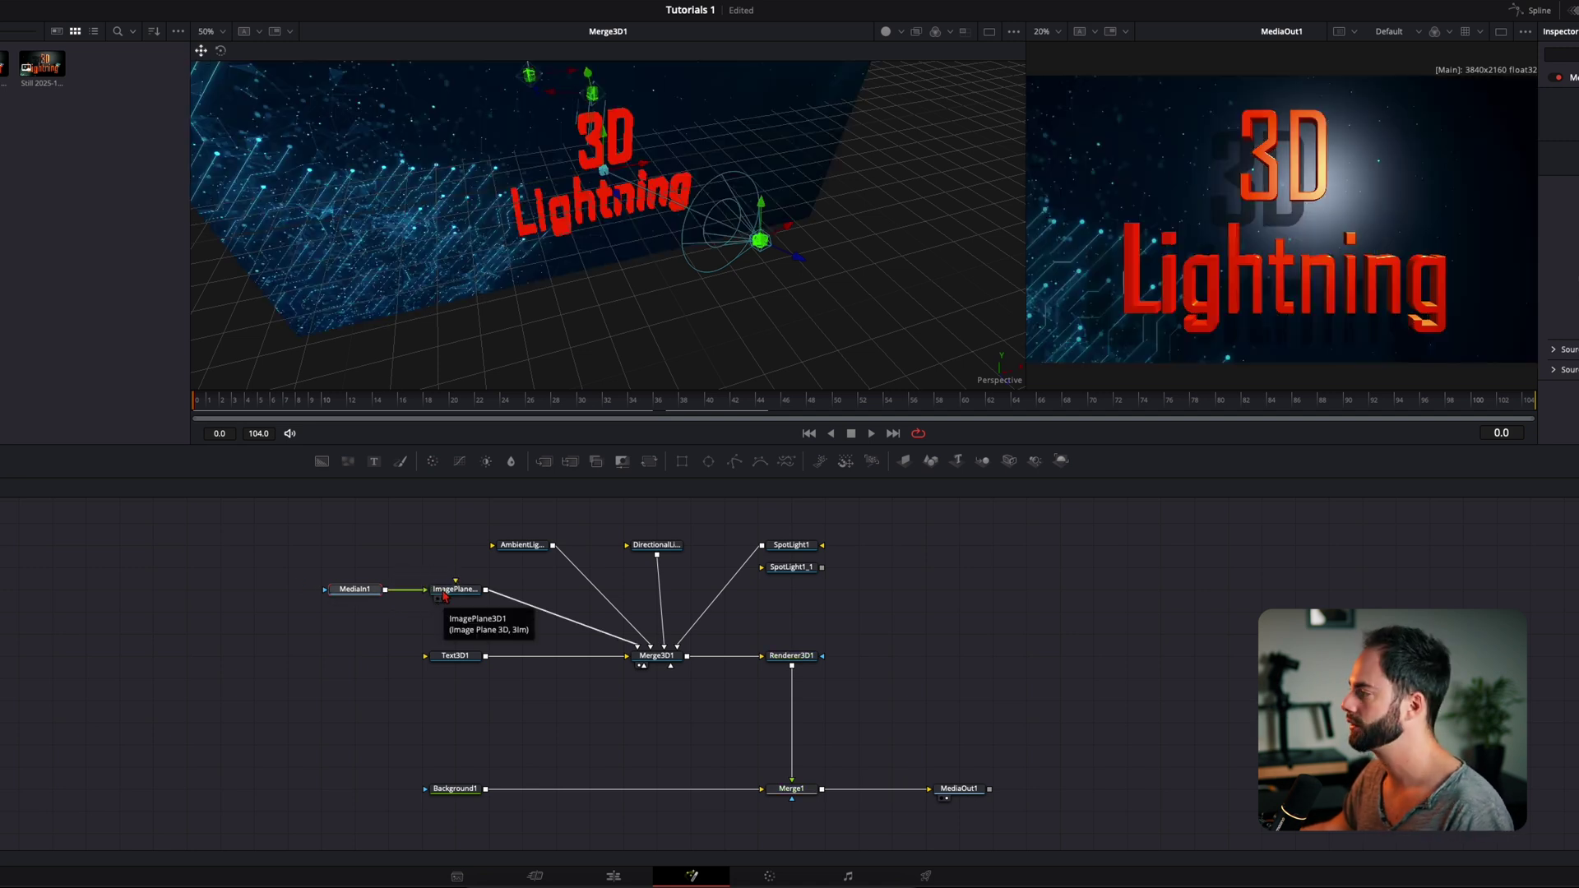
{"action": "left_click", "coordinate": [441, 596]}
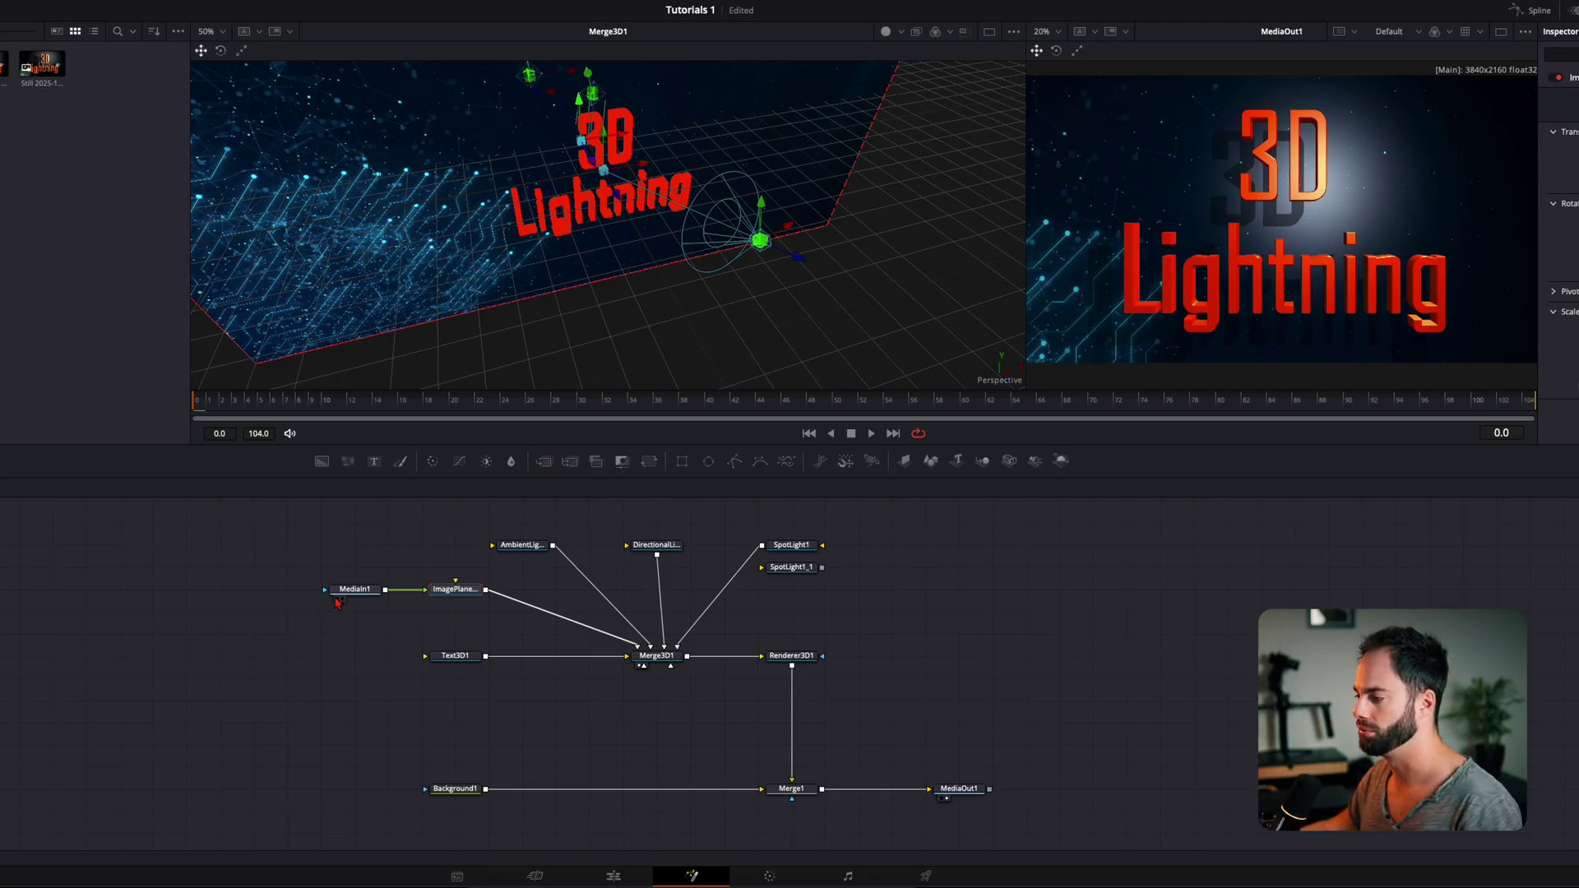
{"action": "left_click", "coordinate": [262, 601]}
{"action": "key", "text": "shift+space"}
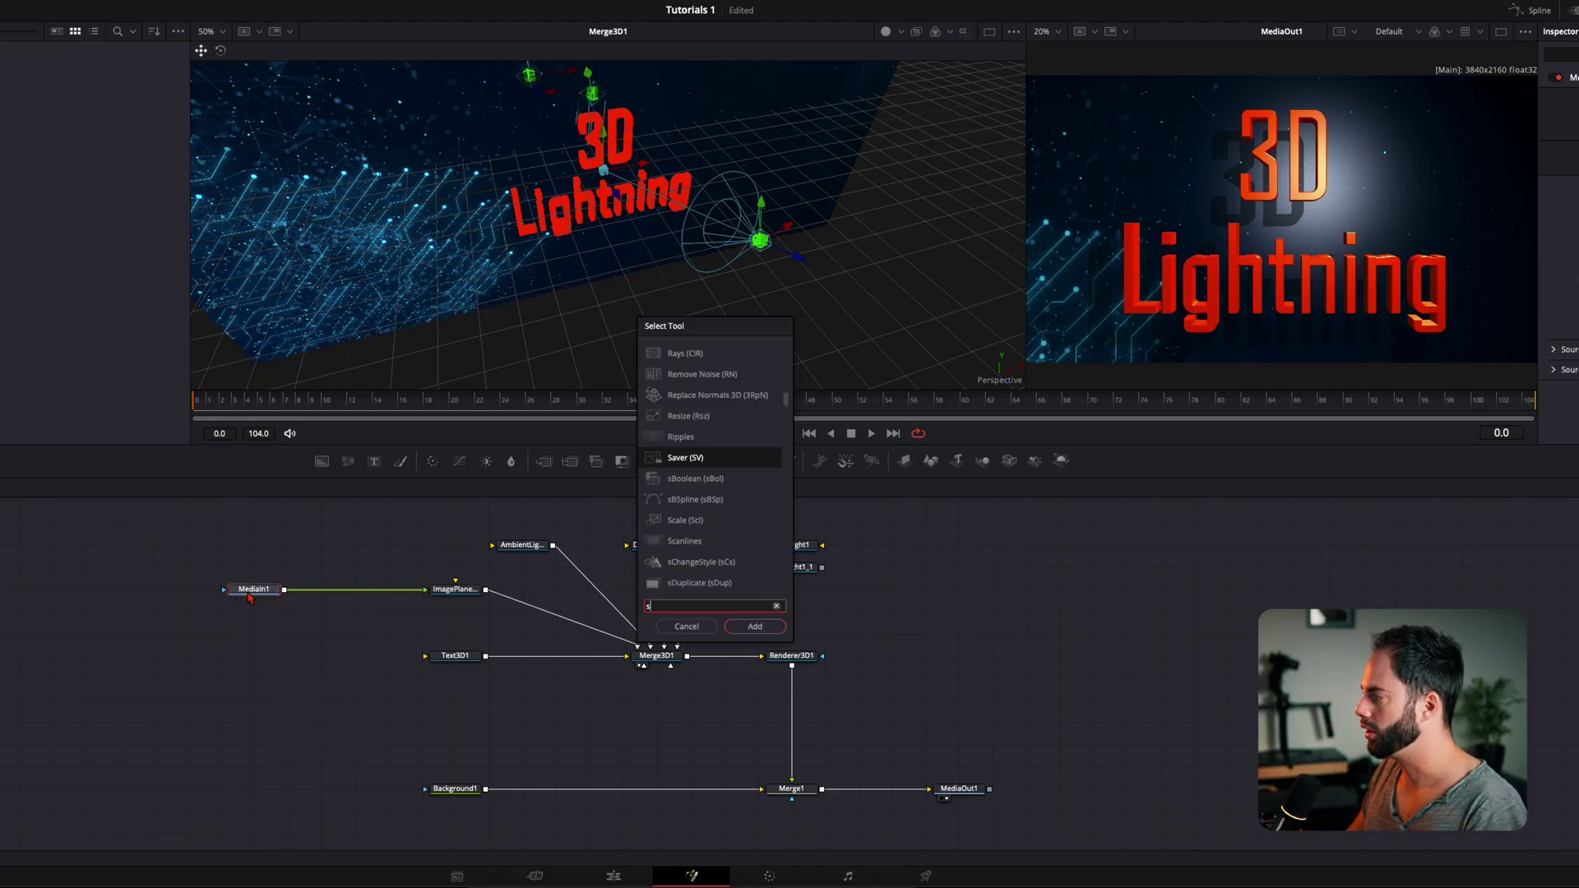
{"action": "type", "text": "soft"}
{"action": "key", "text": "Return"}
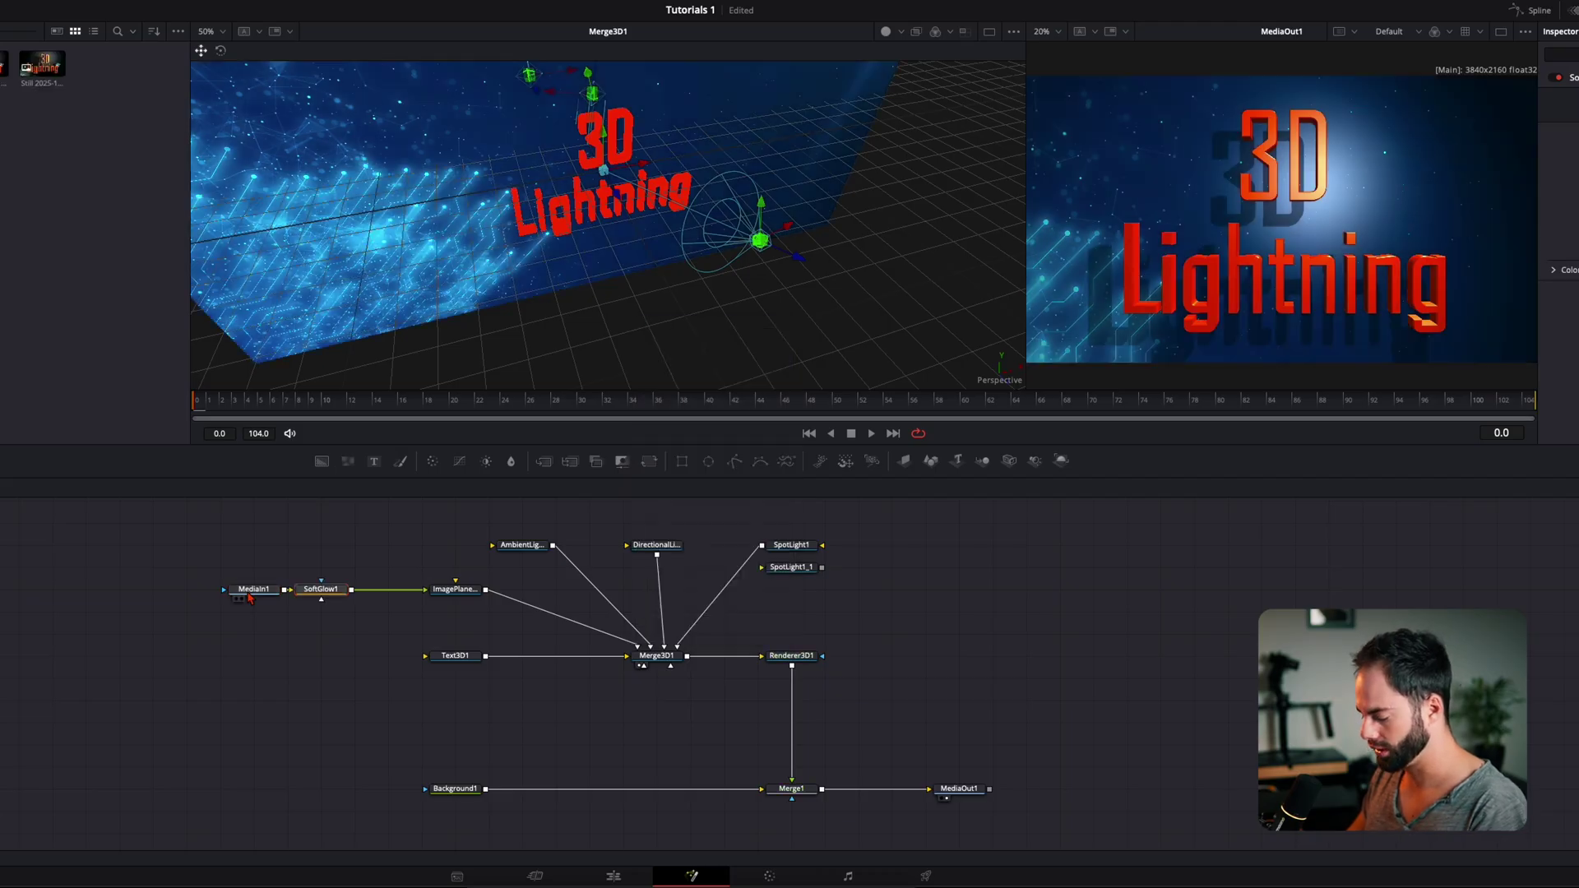
{"action": "key", "text": "shift+space"}
{"action": "type", "text": "color"}
{"action": "key", "text": "Return"}
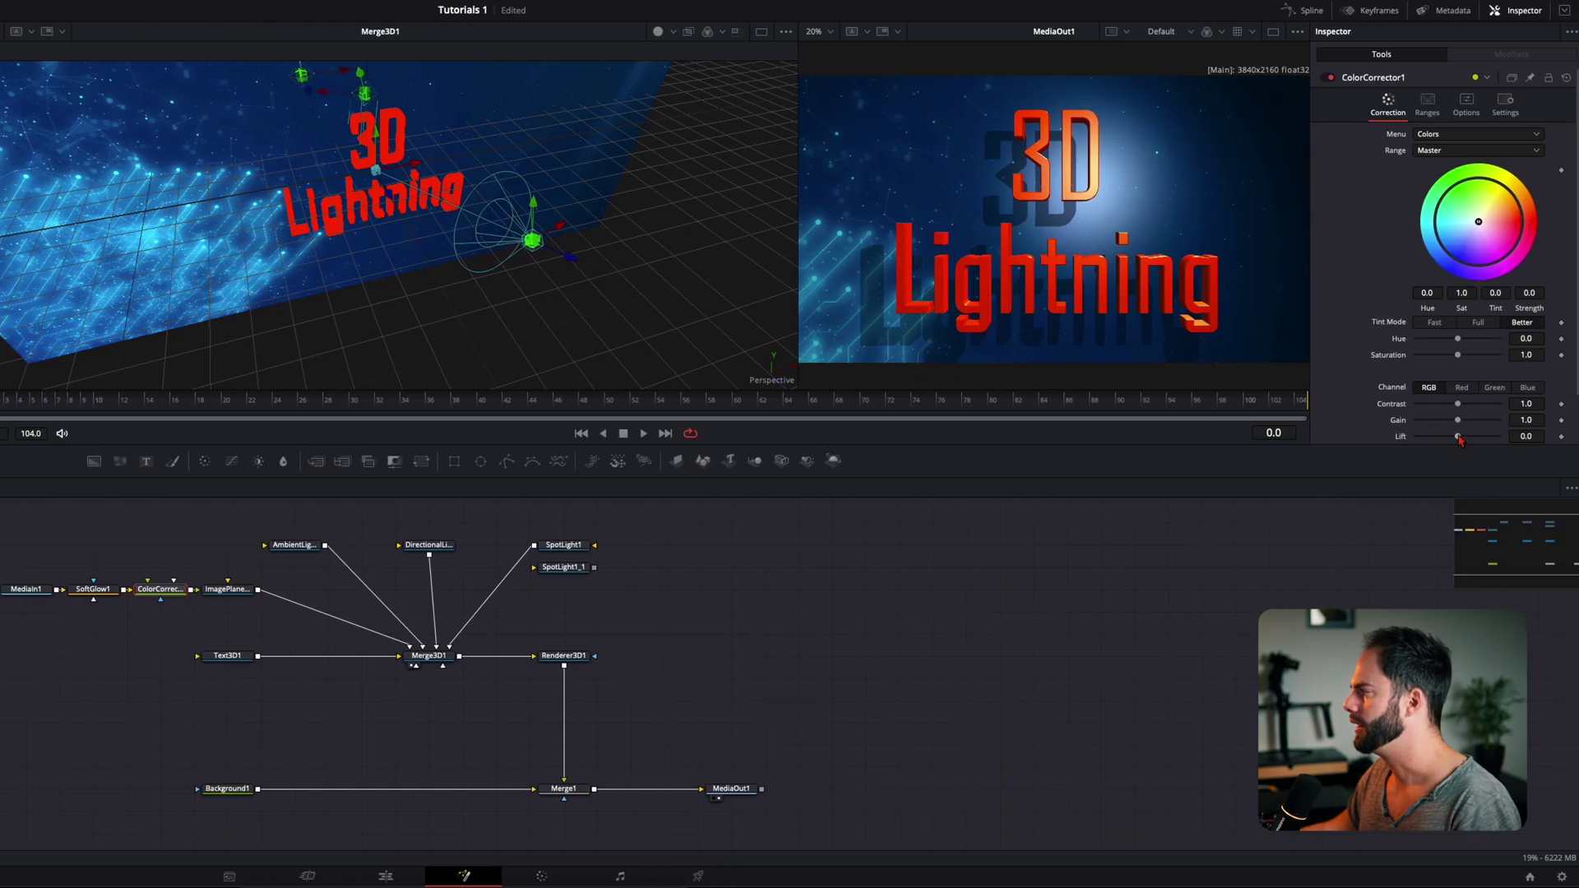
{"action": "left_click_drag", "start_coordinate": [1455, 441], "coordinate": [1445, 445]}
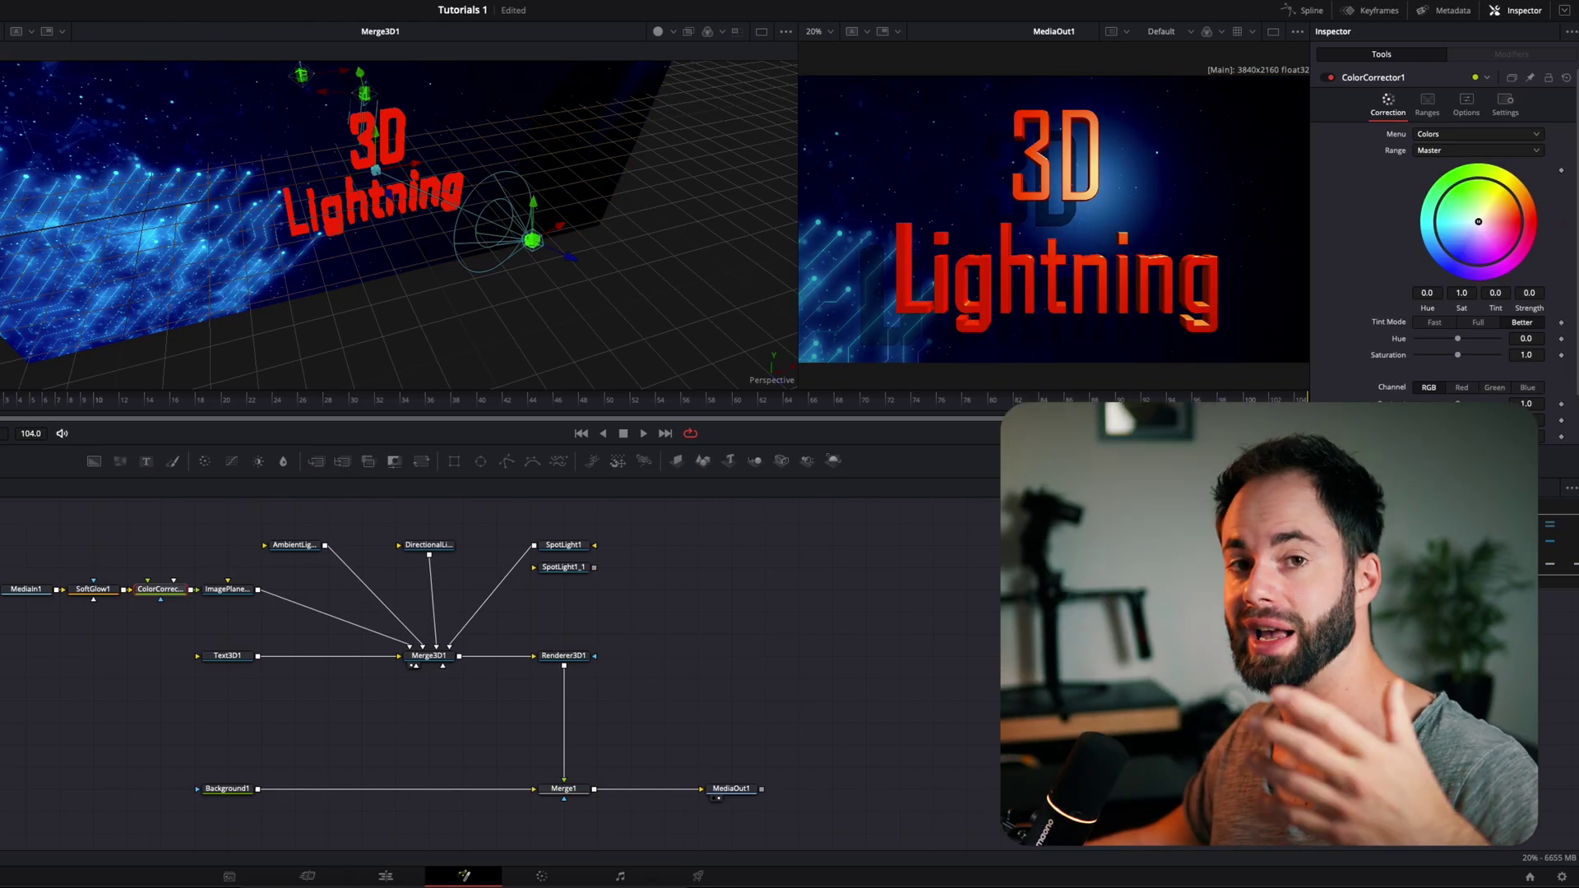
{"action": "left_click_drag", "start_coordinate": [82, 568], "coordinate": [161, 646]}
{"action": "key", "text": "Delete"}
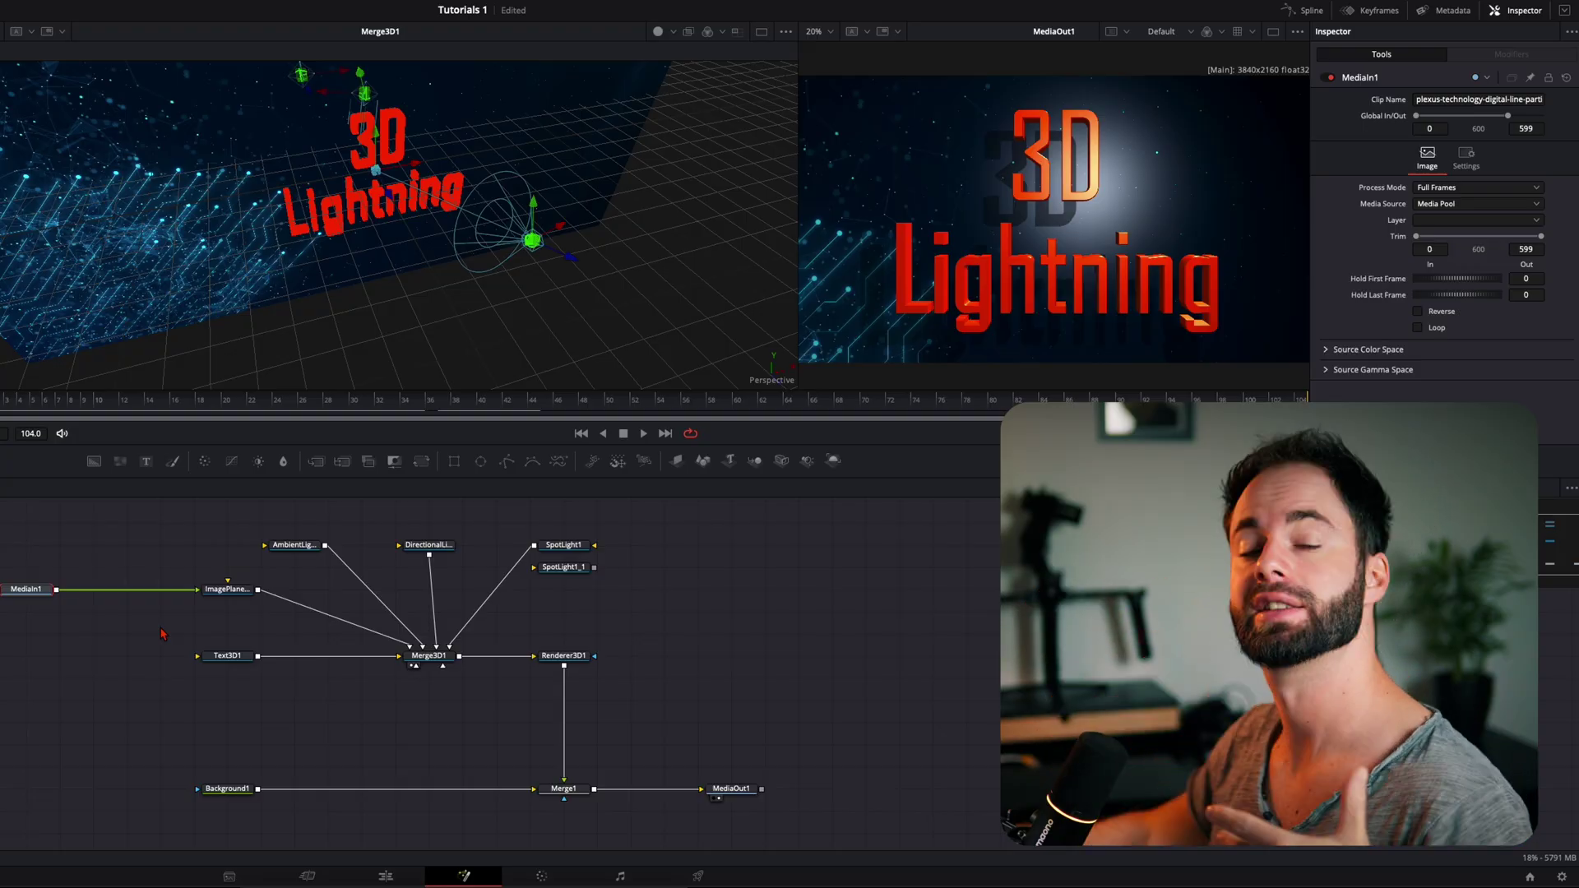
Restore the deleted ColorCorrector between MediaIn1 and ImagePlane3D1
{"action": "key", "text": "ctrl+z"}
{"action": "left_click", "coordinate": [438, 712]}
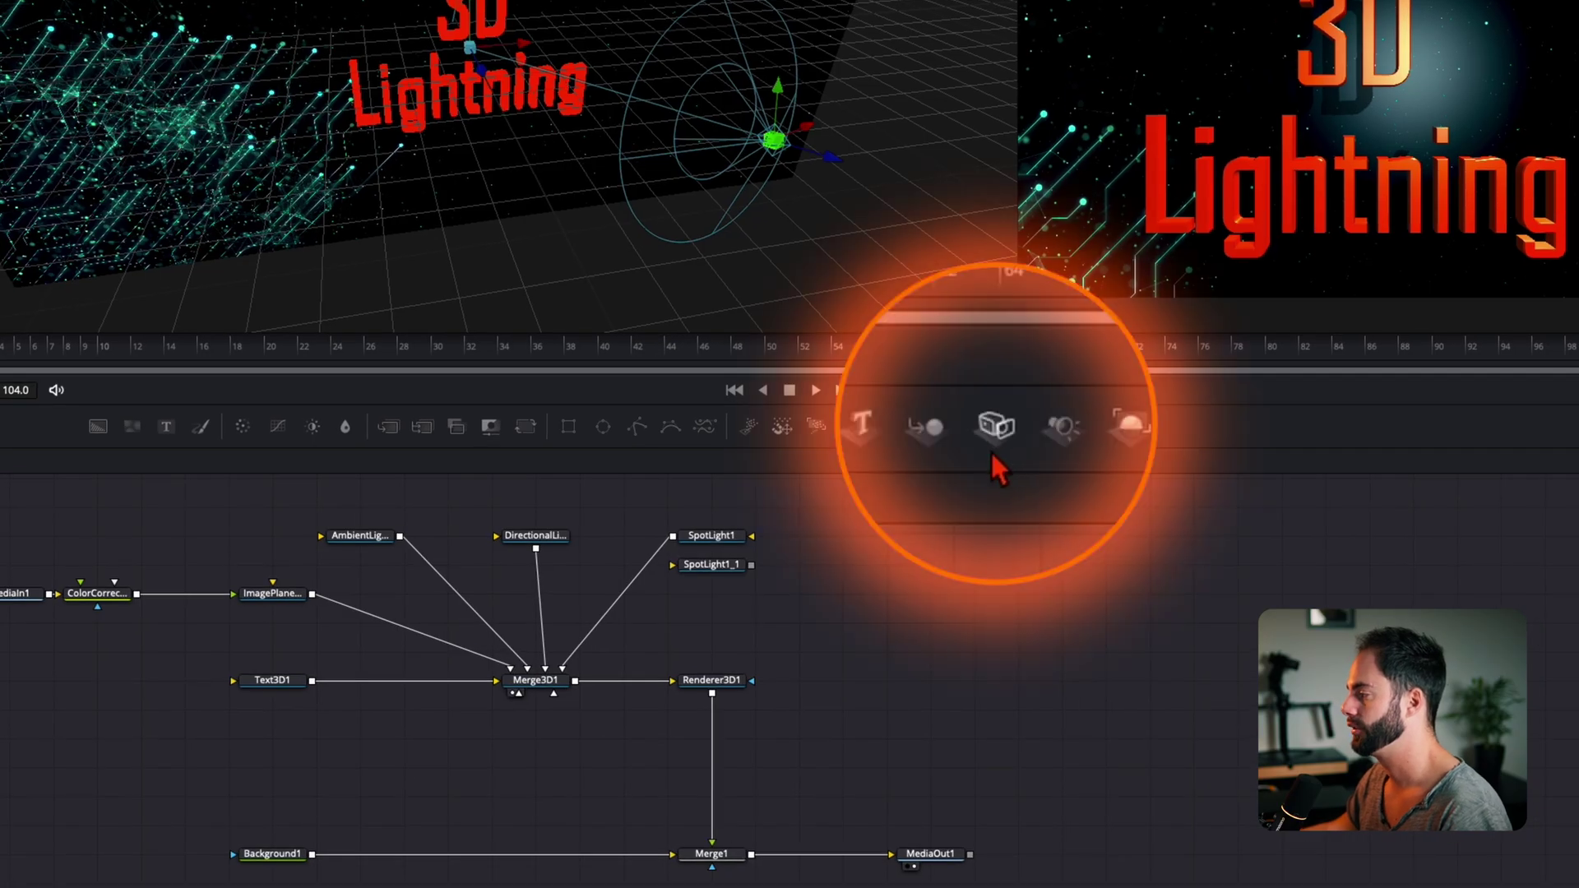
{"action": "left_click", "coordinate": [940, 503]}
Connect a new Camera3D1 to Merge3D1 and enable Use Target in its Transform settings
{"action": "left_click_drag", "start_coordinate": [566, 755], "coordinate": [553, 697]}
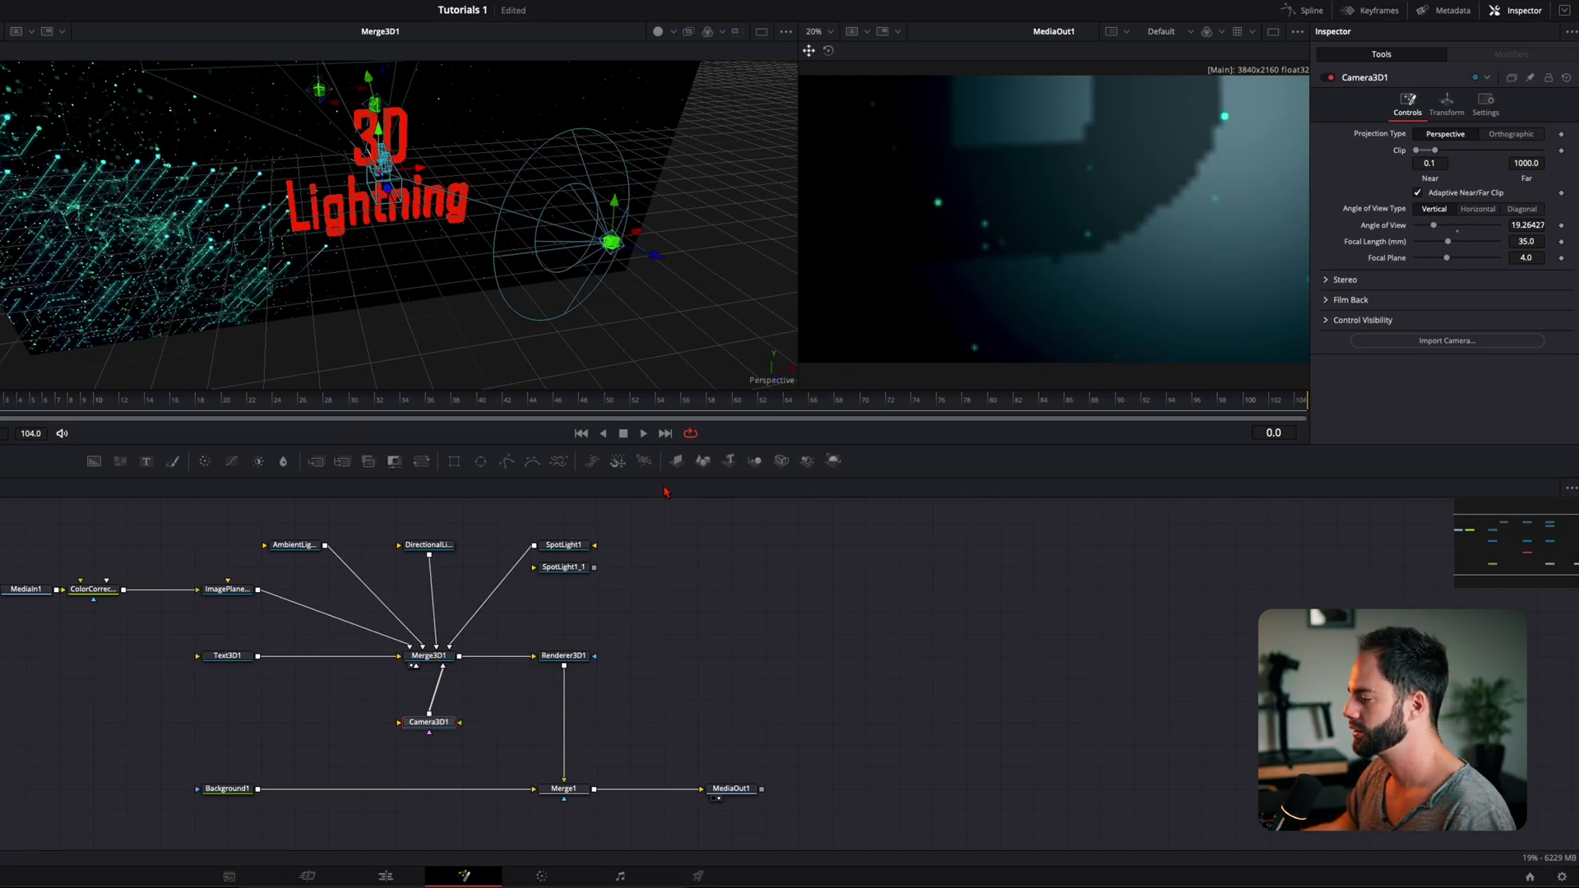
{"action": "left_click_drag", "start_coordinate": [394, 247], "coordinate": [409, 204]}
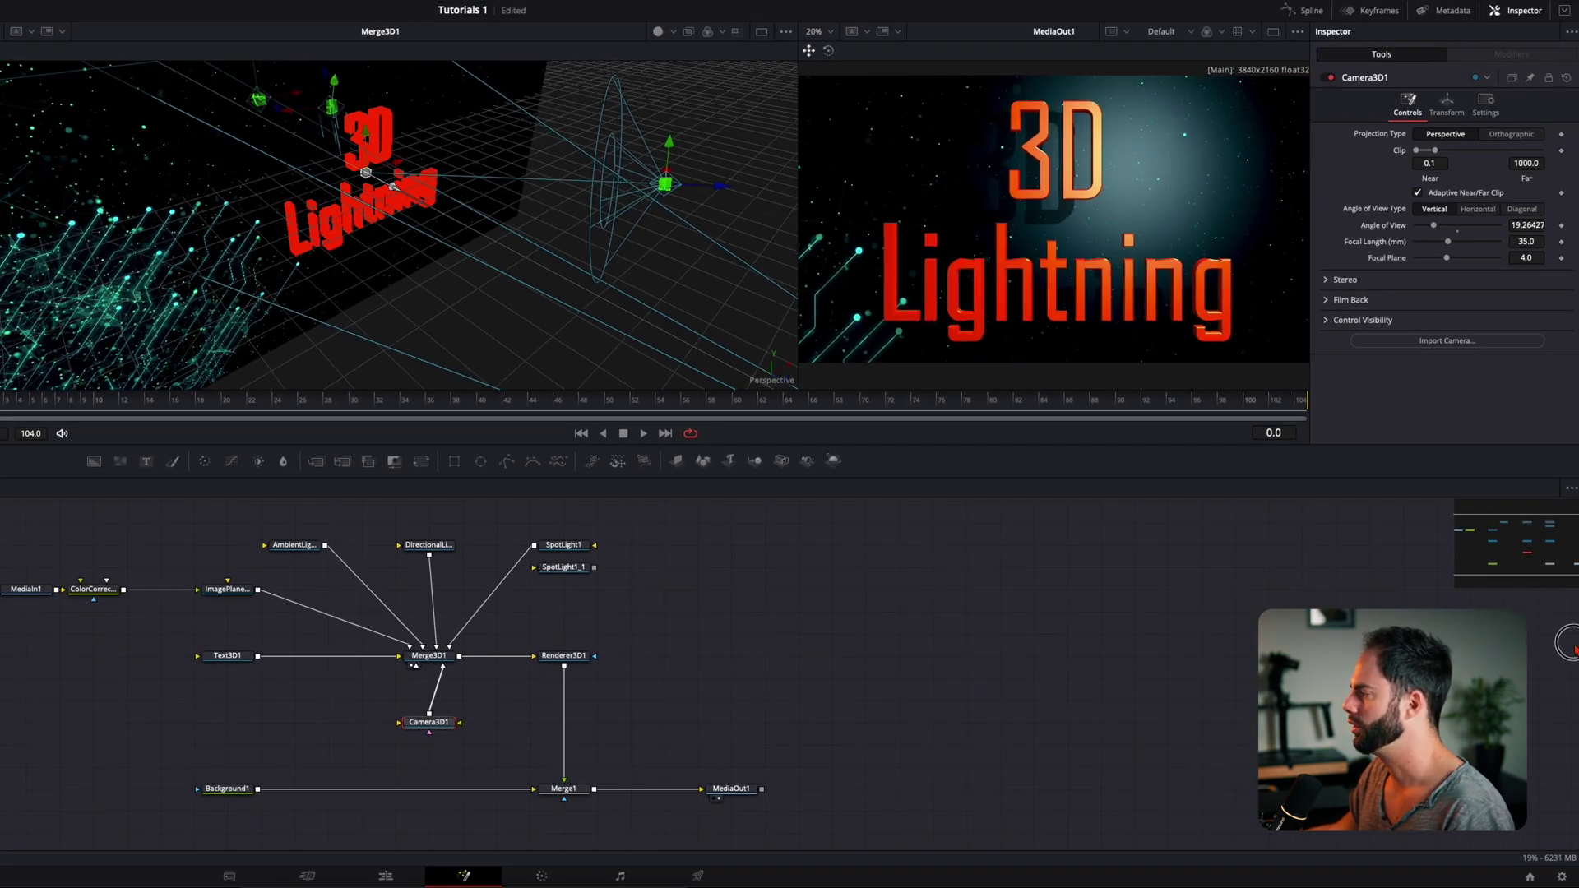
{"action": "left_click_drag", "start_coordinate": [428, 247], "coordinate": [490, 310]}
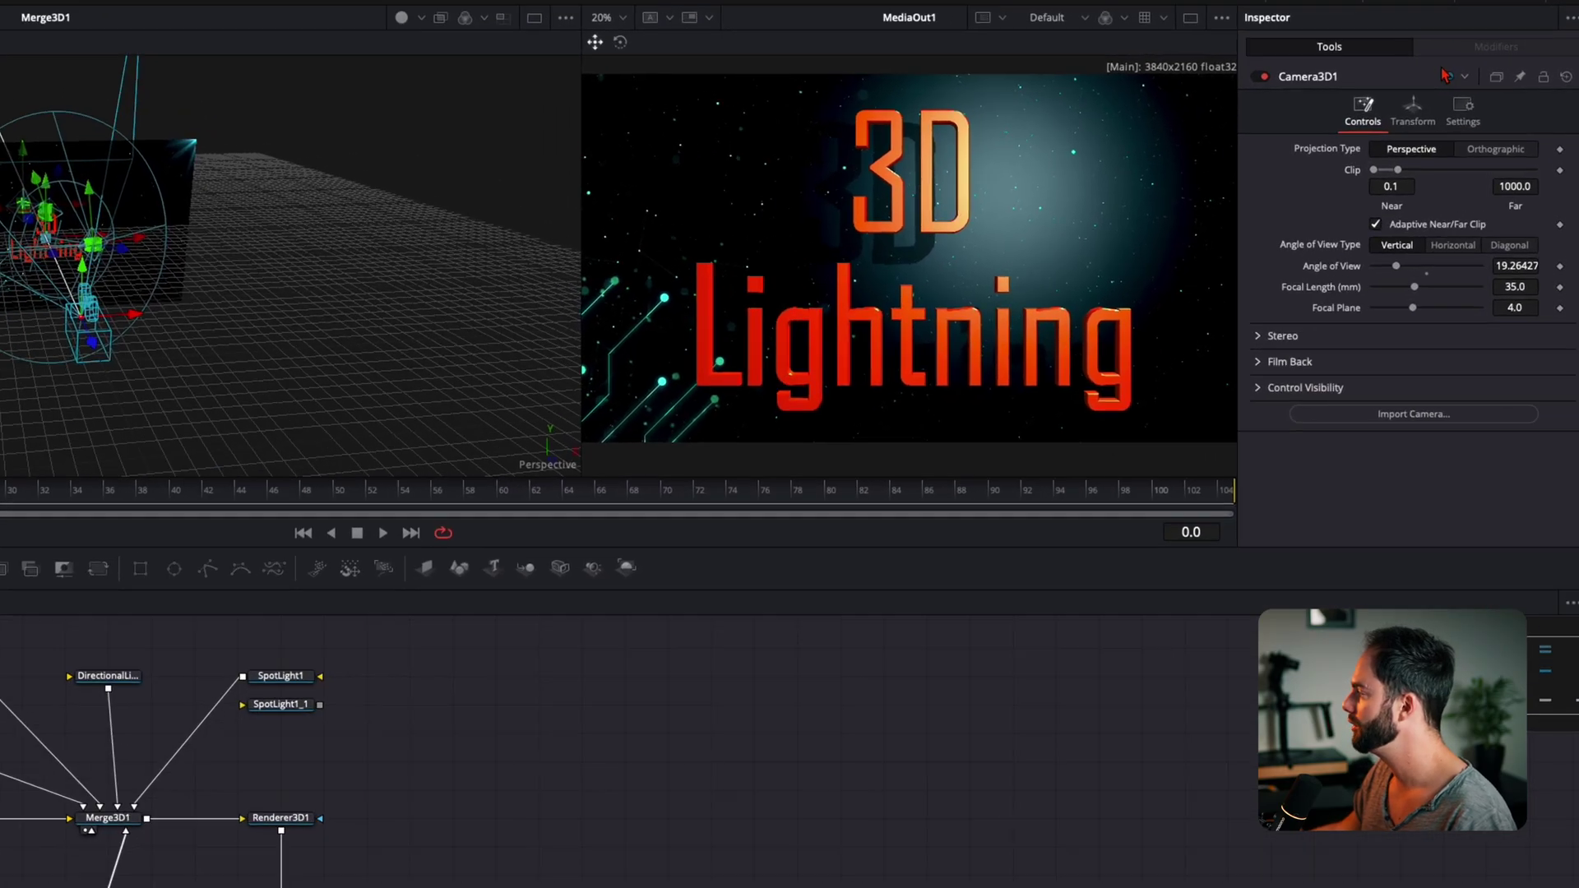
{"action": "left_click", "coordinate": [1447, 104]}
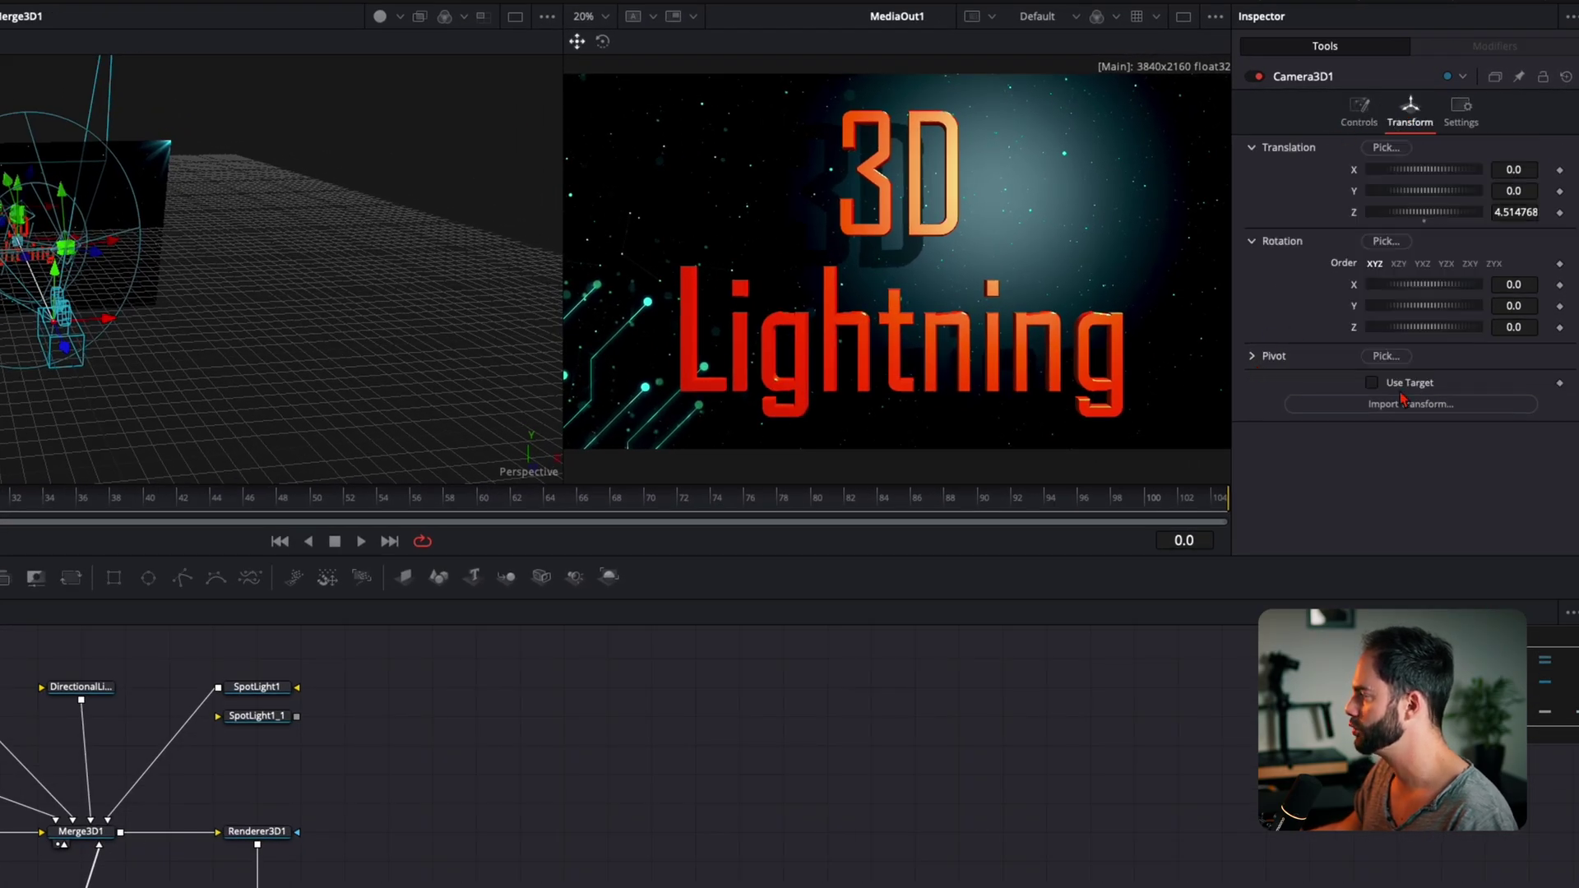
{"action": "left_click", "coordinate": [1371, 383]}
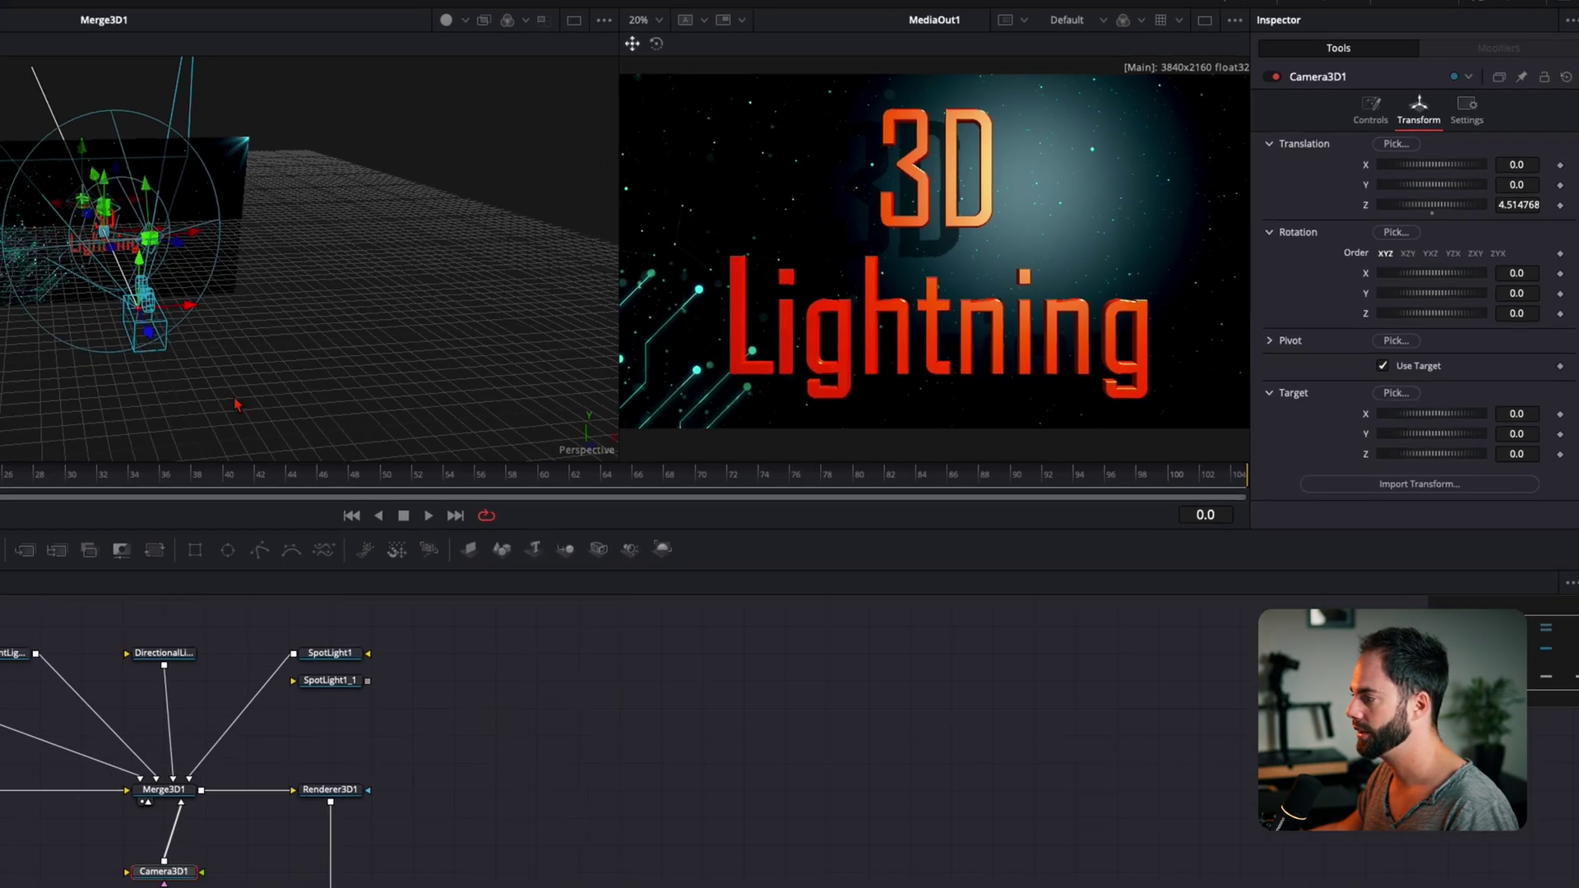